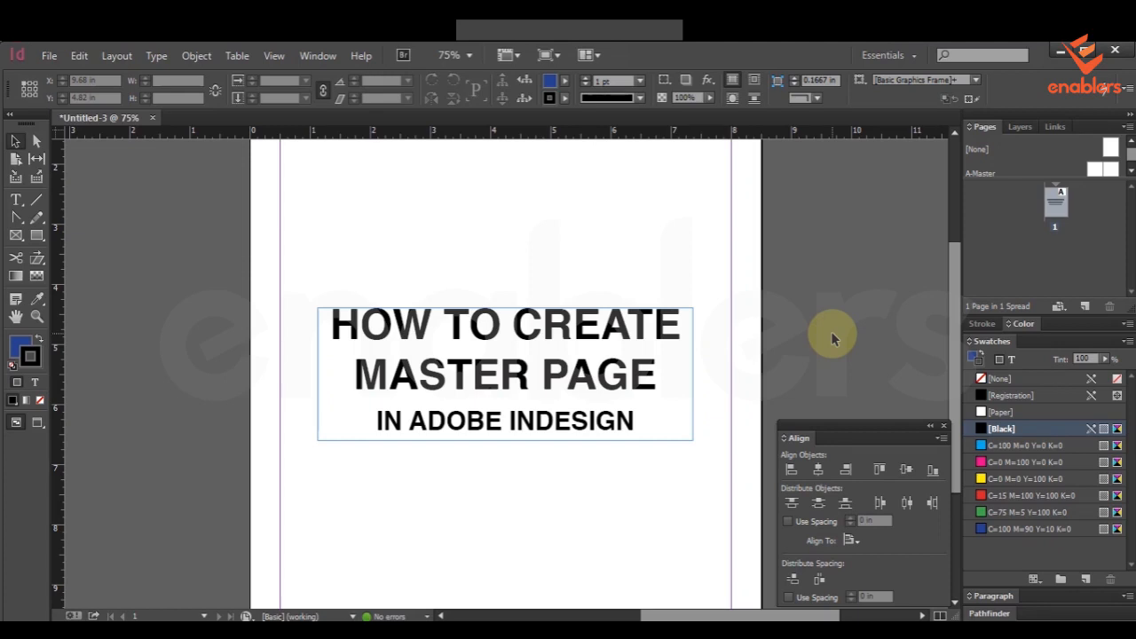
Create a one-page Letter print document, 8.5 × 11 in, with facing pages and narrow, equal margins
click(49, 56)
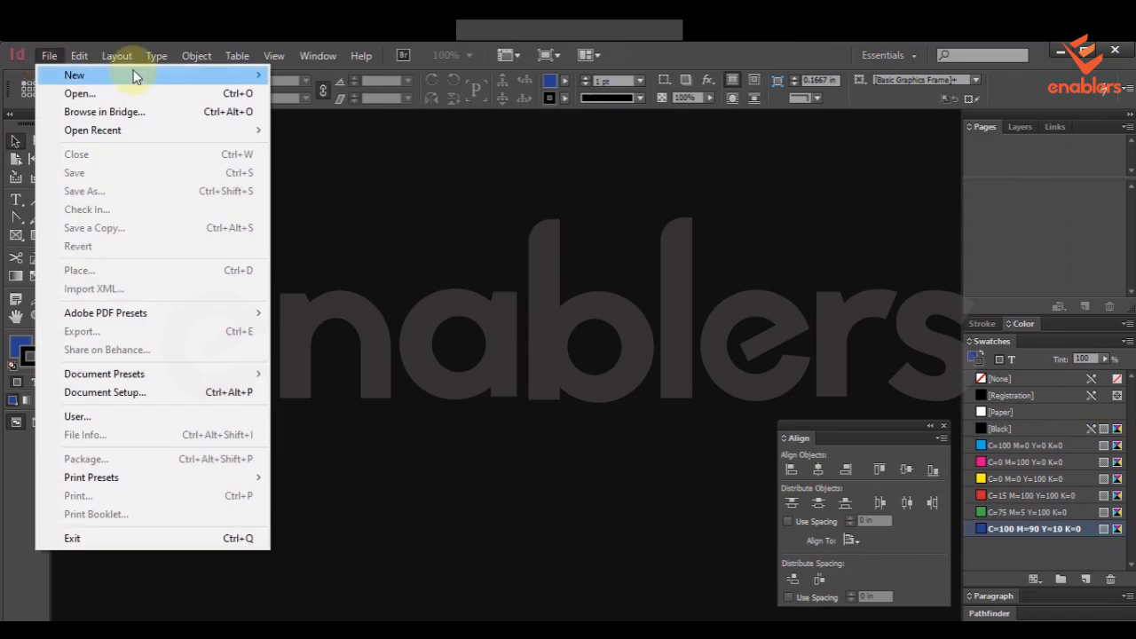
mouse_move(138, 76)
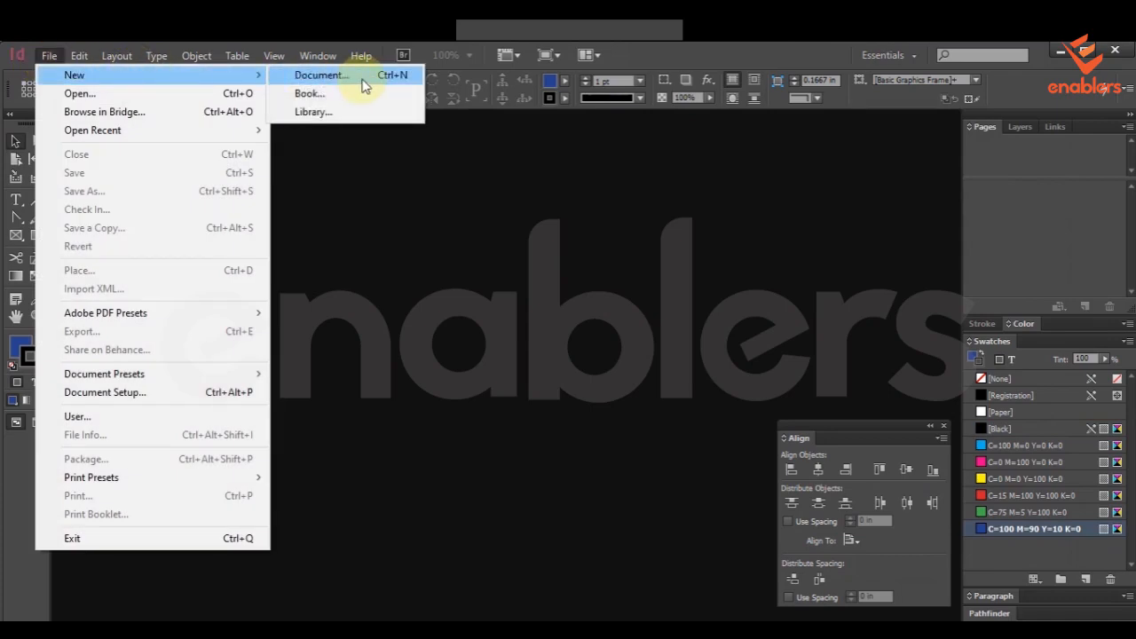
click(363, 79)
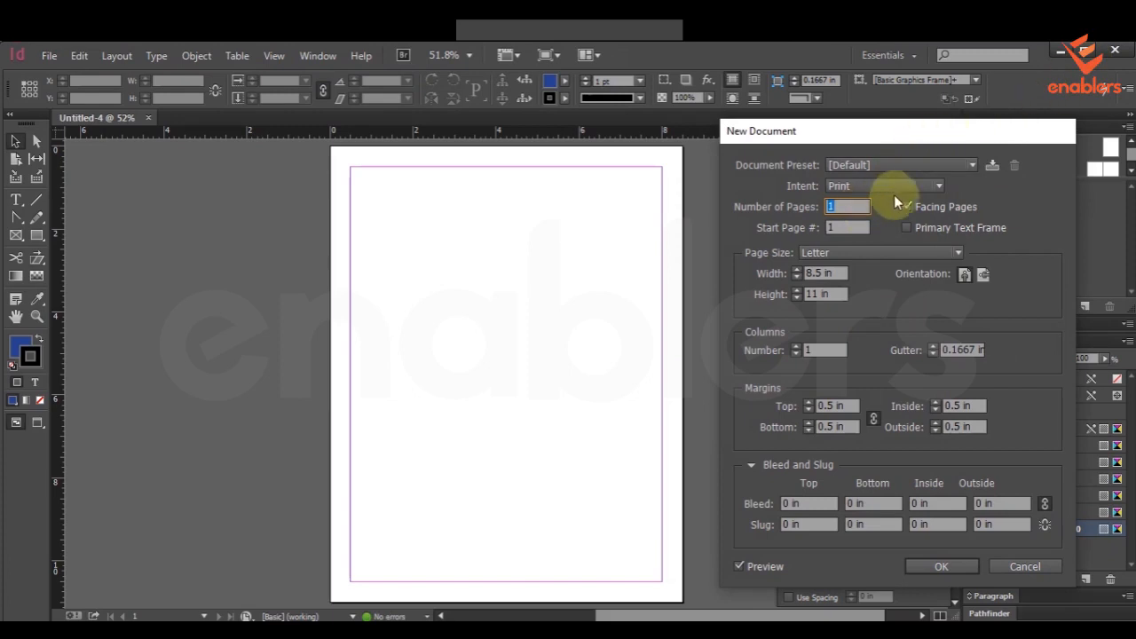
key(Return)
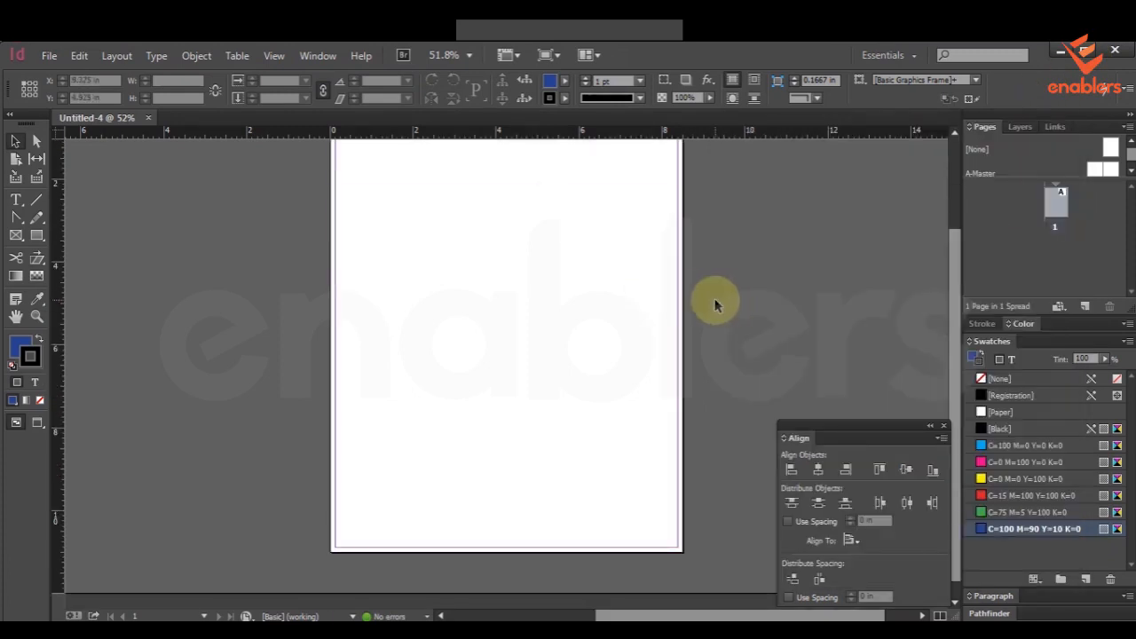
Add seven more pages to the document after page 1
click(1082, 308)
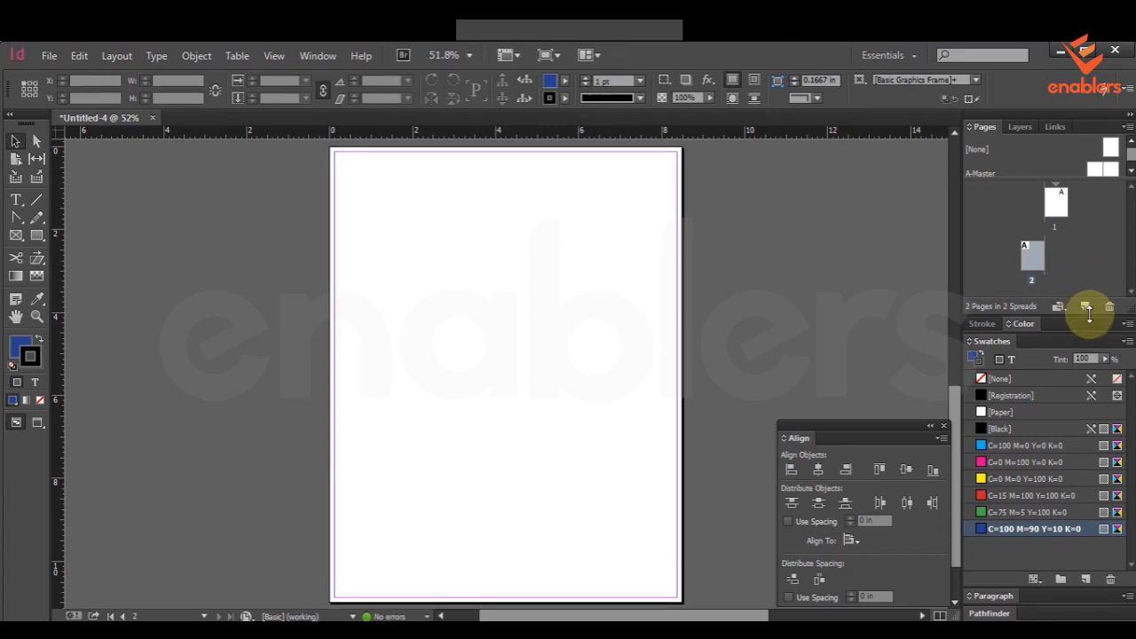
click(1085, 308)
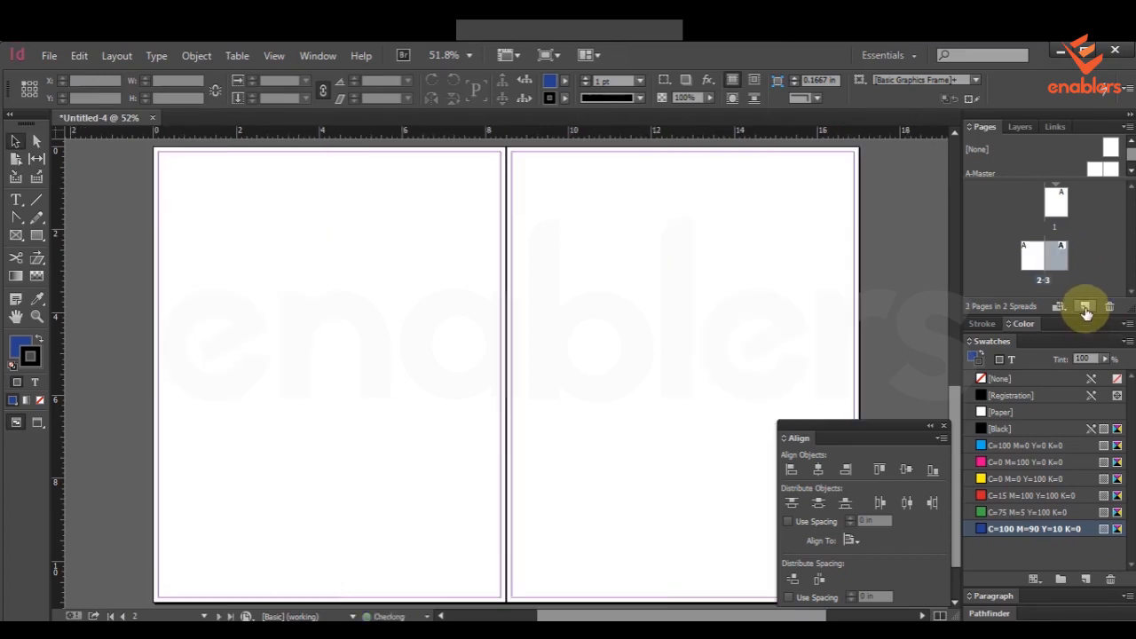
click(1085, 308)
click(1085, 308)
click(1085, 308)
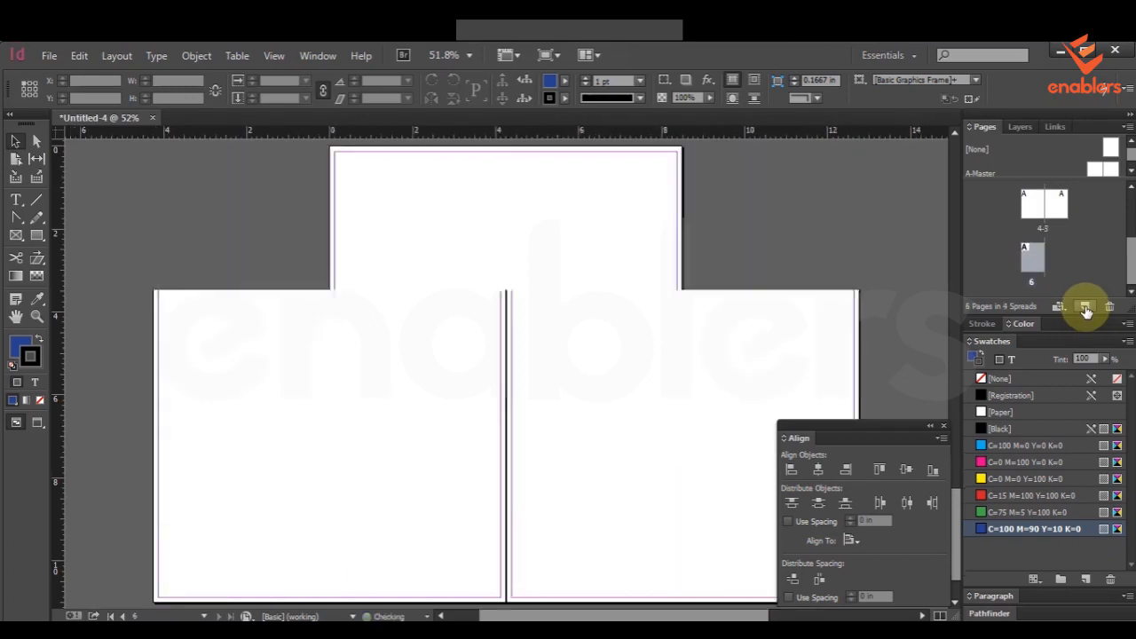
click(1085, 308)
click(1086, 307)
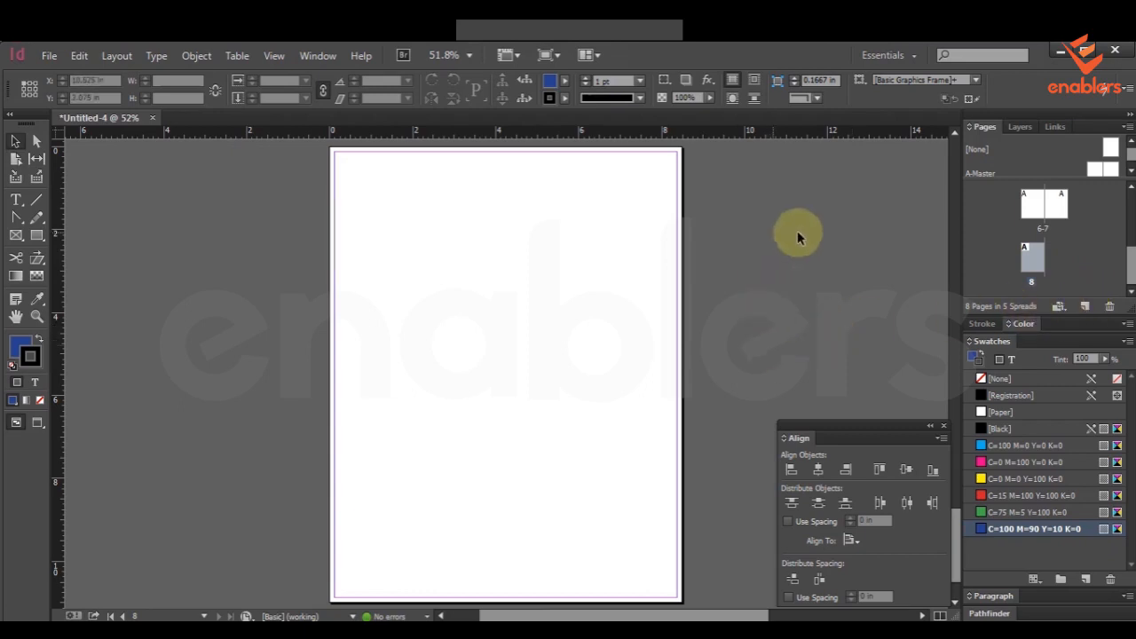
Shrink page 1's "Logo Here" text frame to about 1.46 × 0.31 in and place it in the upper-left corner, about 0.26 in from both edges
scroll(1066, 233, up, 2)
scroll(1069, 231, up, 3)
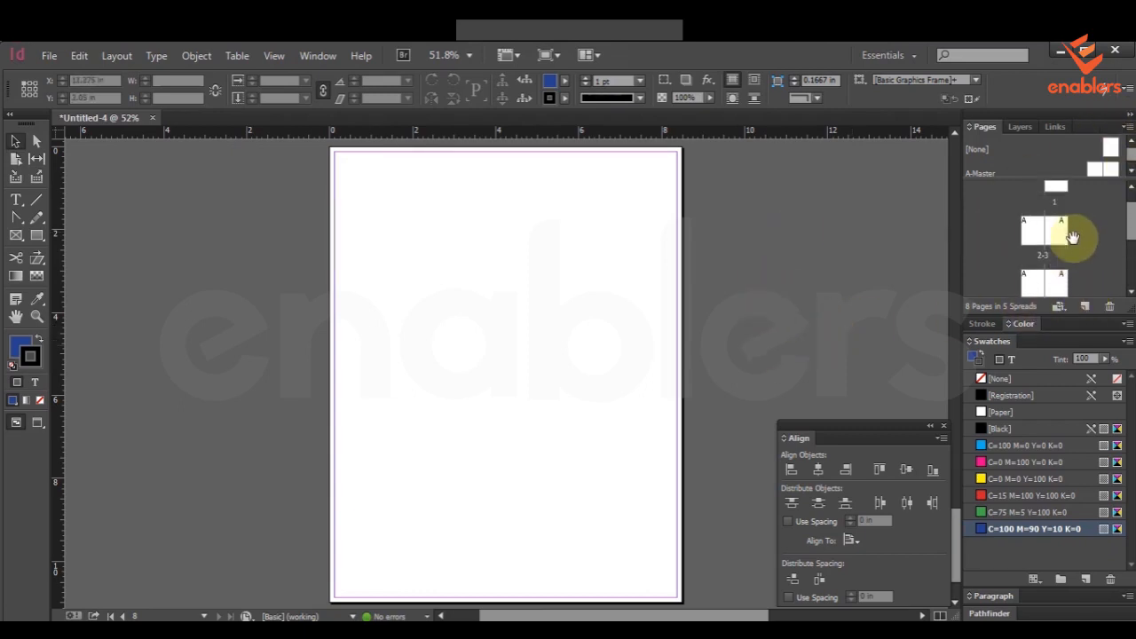
scroll(750, 370, up, 2)
scroll(751, 370, up, 15)
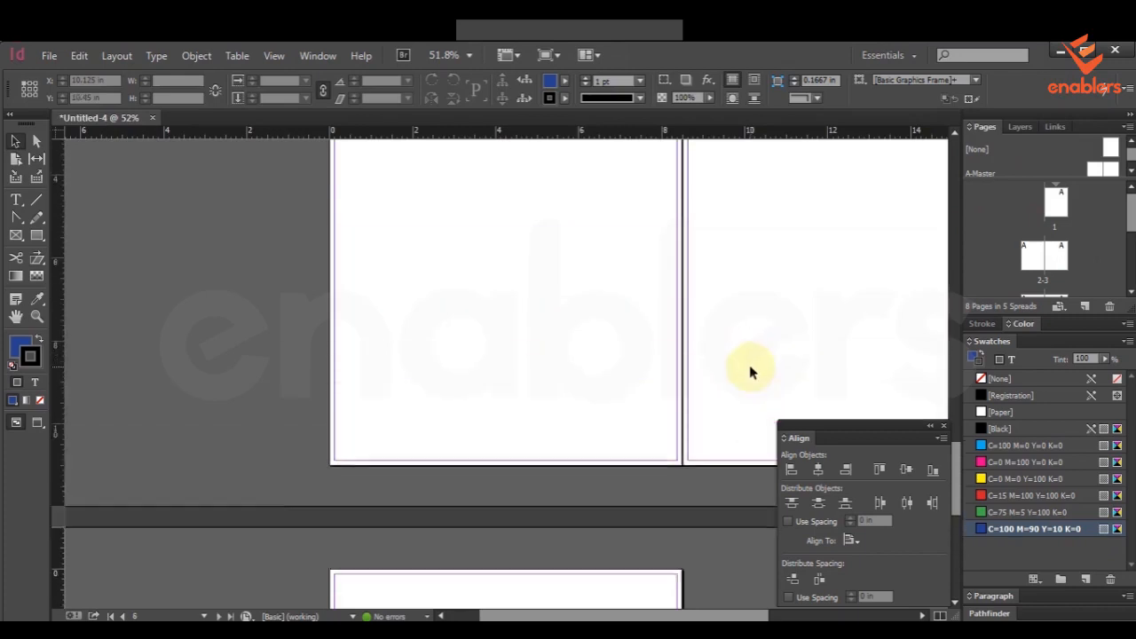
scroll(748, 370, up, 5)
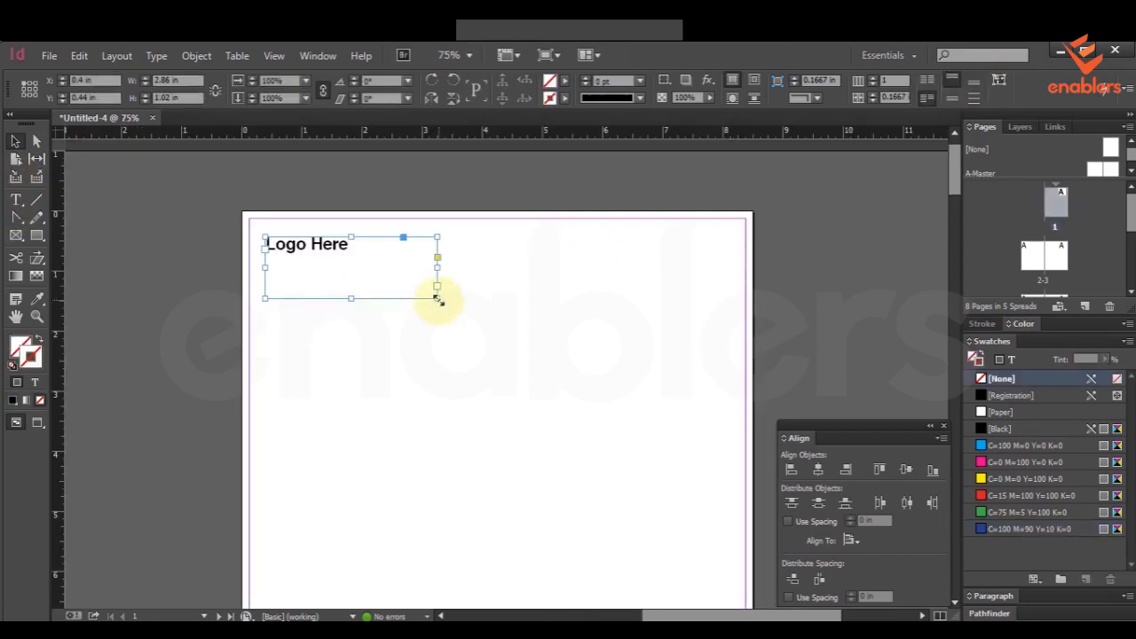
drag(437, 299, 296, 242)
click(380, 305)
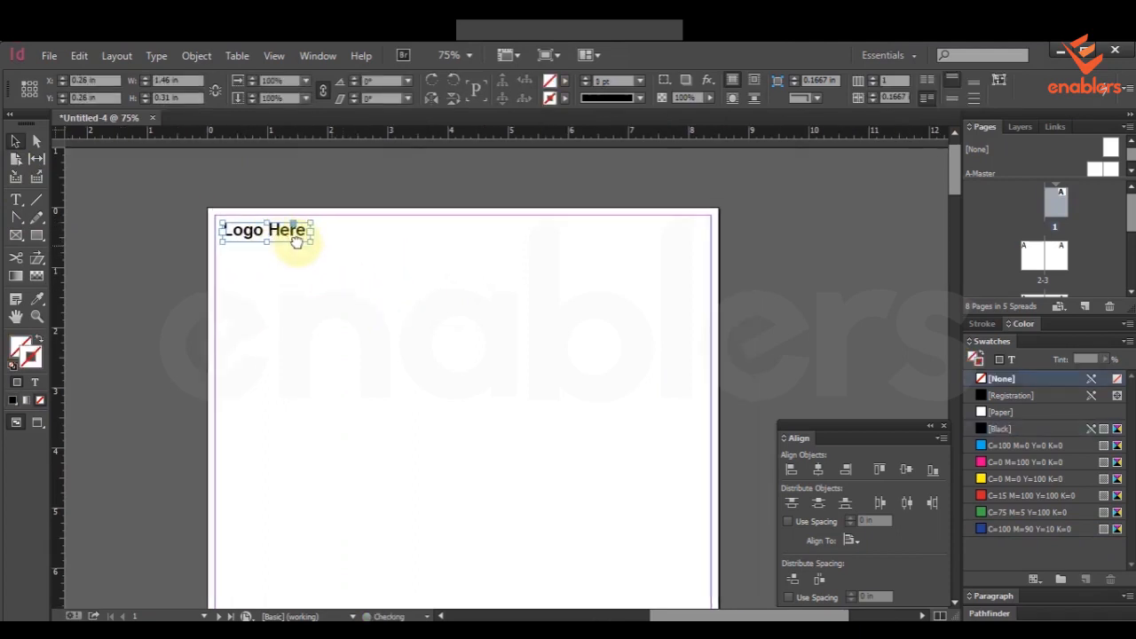
click(347, 266)
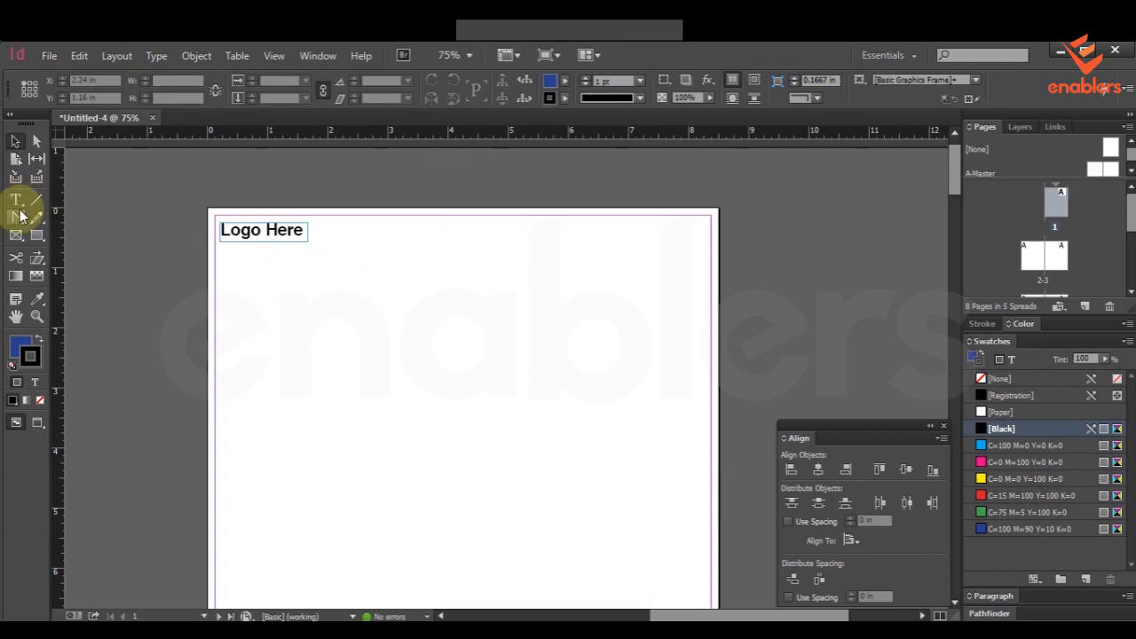
Draw a thin blue rectangle about 6.72 × 0.08 in from beside the logo text to the page's right edge and remove its stroke
click(37, 235)
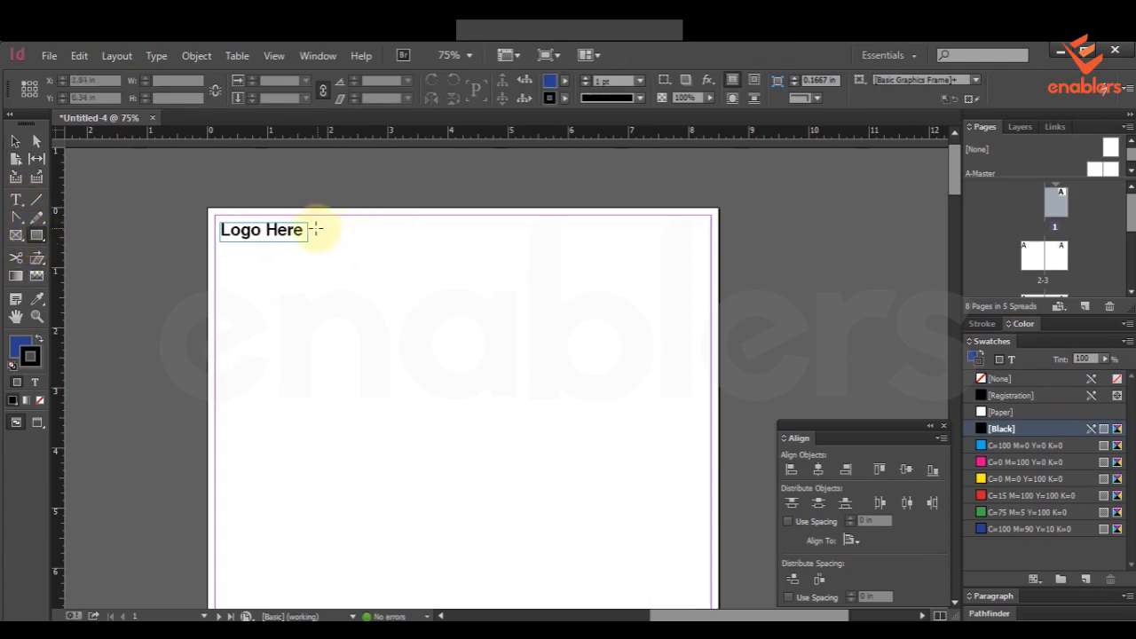
drag(315, 228, 718, 233)
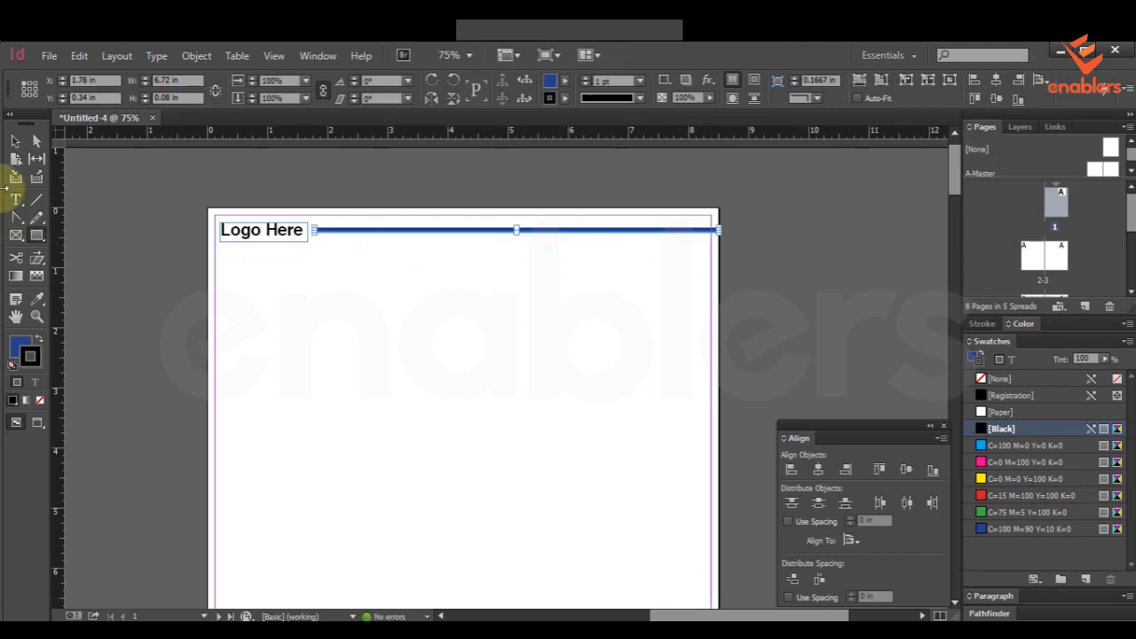
click(14, 141)
click(40, 400)
click(21, 348)
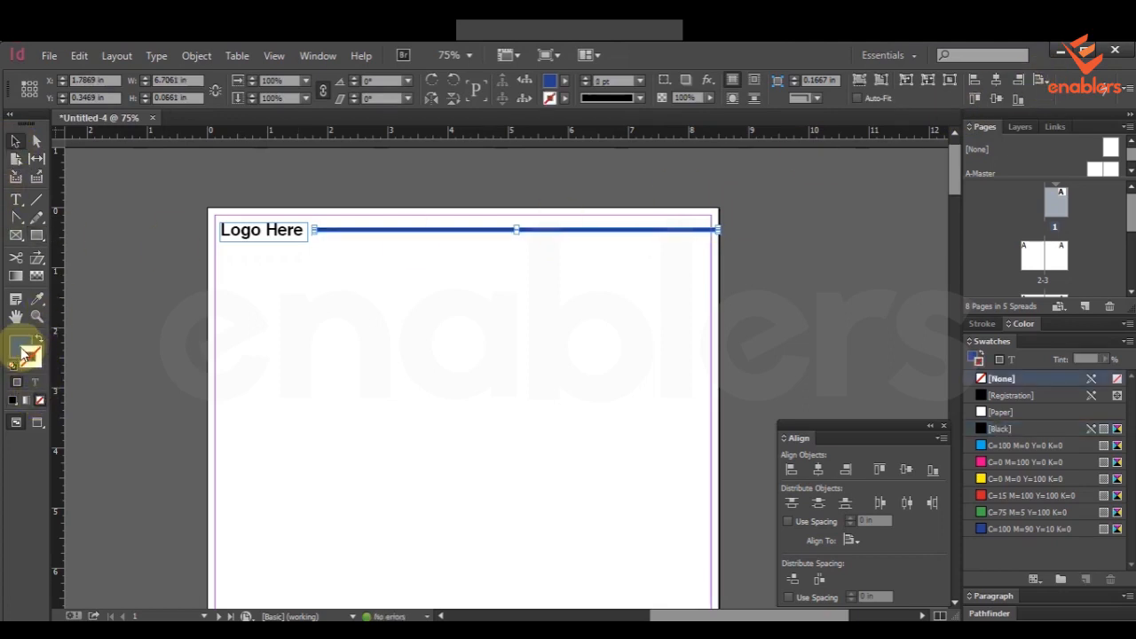
click(546, 262)
Line up the thin blue bar with the logo text and shift both slightly upward in the page header
click(378, 231)
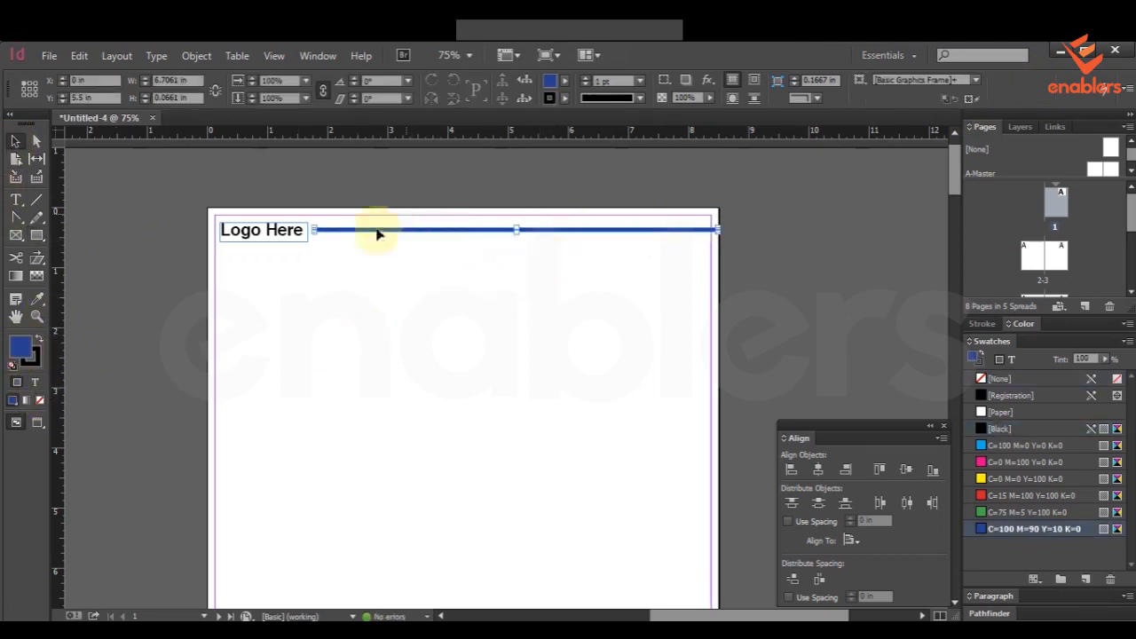
shift+click(303, 235)
click(329, 281)
click(360, 235)
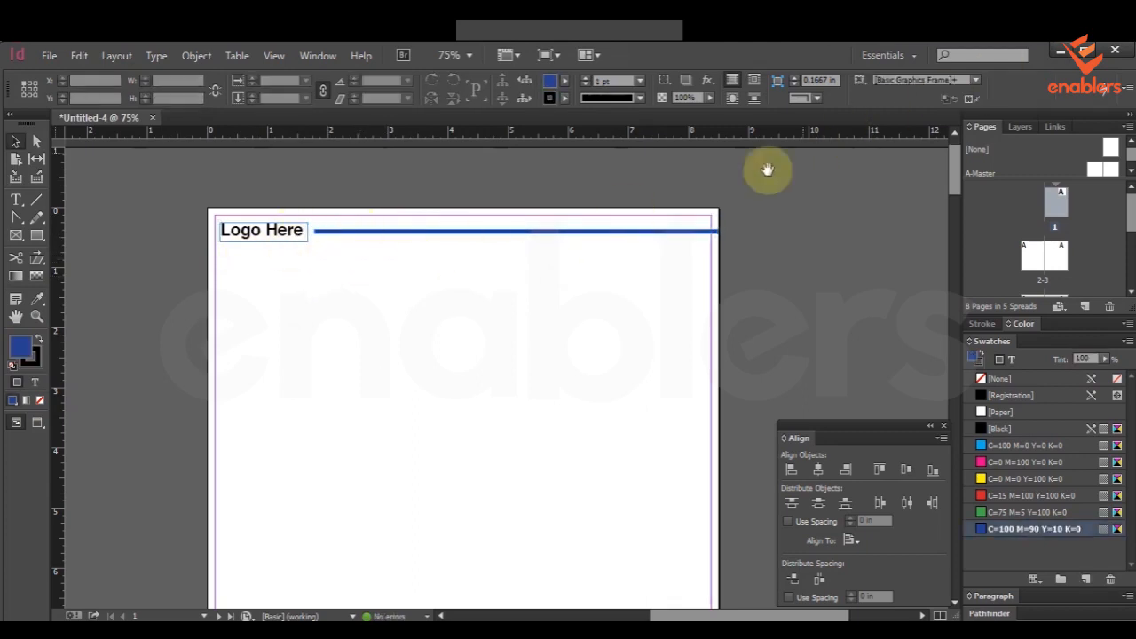
drag(613, 228, 651, 210)
drag(817, 201, 216, 279)
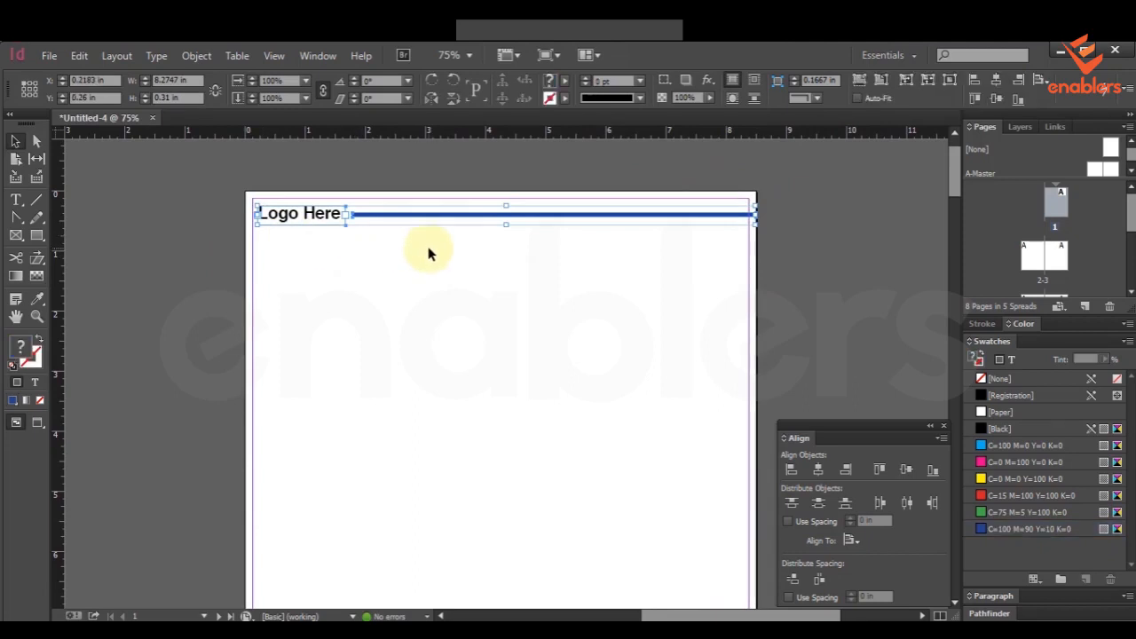
click(504, 268)
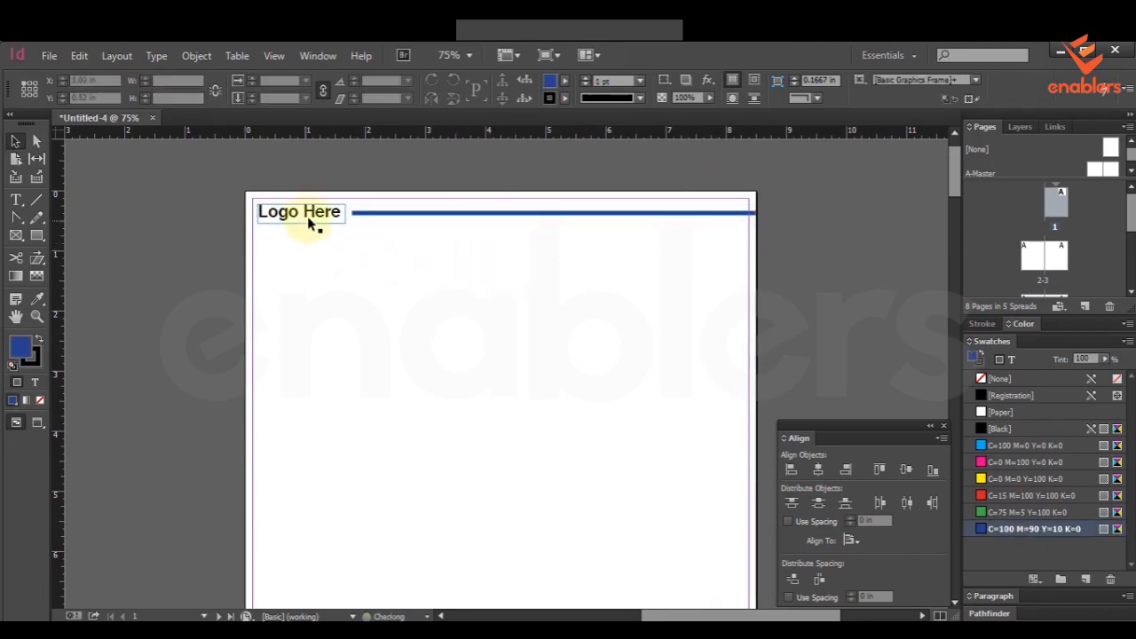
click(359, 213)
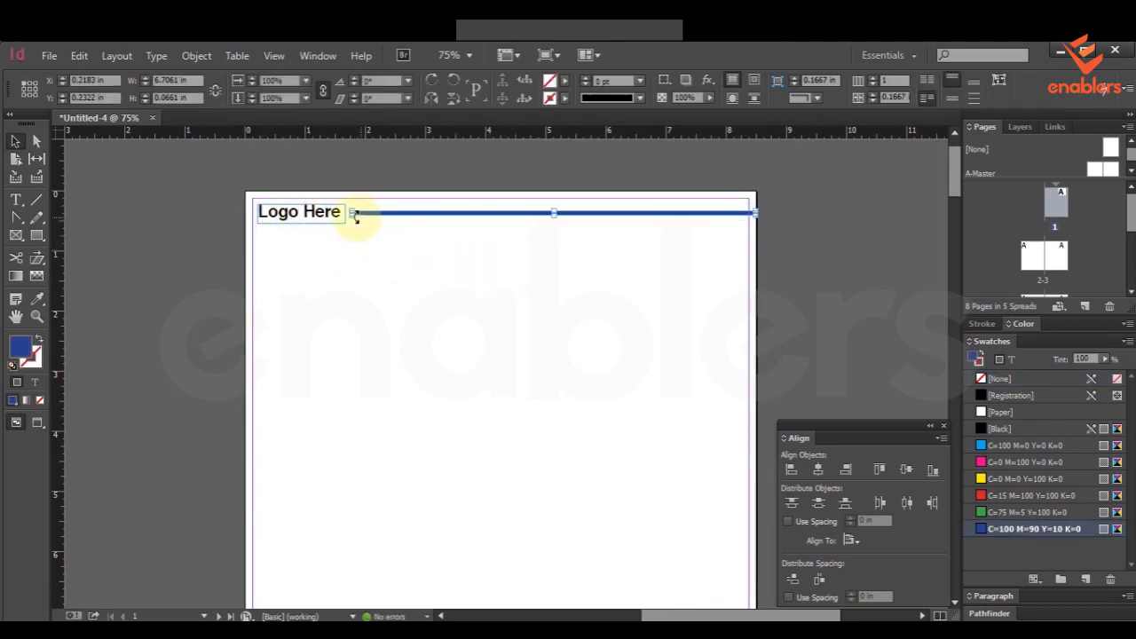
click(735, 221)
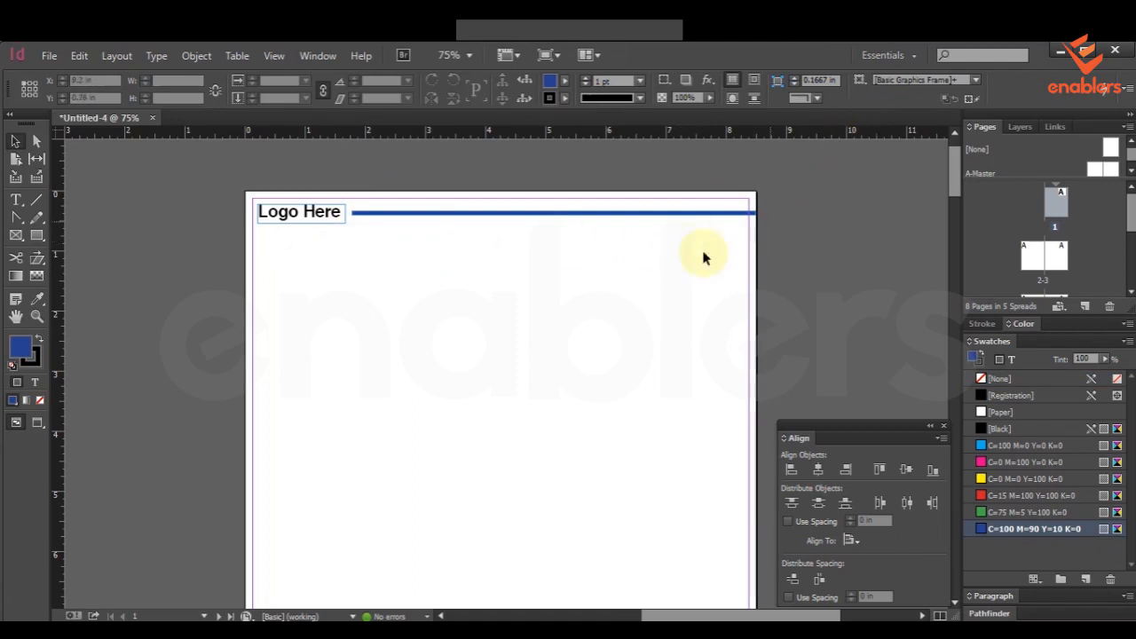
Duplicate the header's logo text and blue bar and place the copies just above the bottom margin of page 1
scroll(692, 258, down, 1)
scroll(672, 262, up, 1)
drag(782, 247, 248, 179)
drag(313, 213, 322, 385)
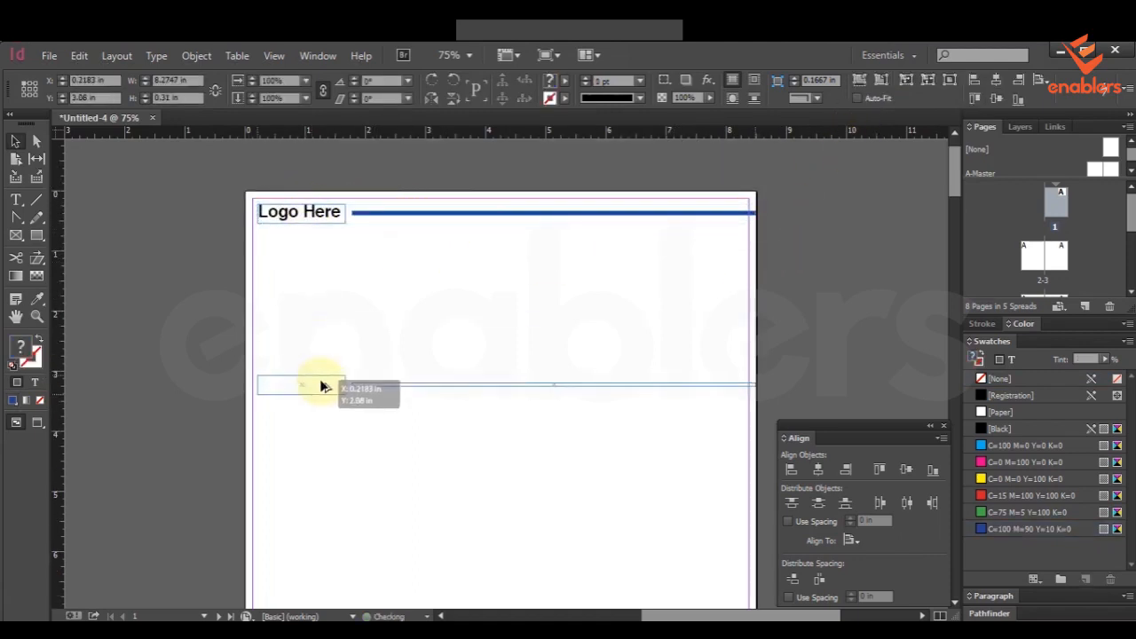
scroll(442, 221, down, 4)
drag(311, 185, 313, 474)
drag(388, 388, 397, 293)
Set the copied "Logo Here" text to 10 pt and shrink its frame to about 0.76 × 0.16 in around the text
click(263, 371)
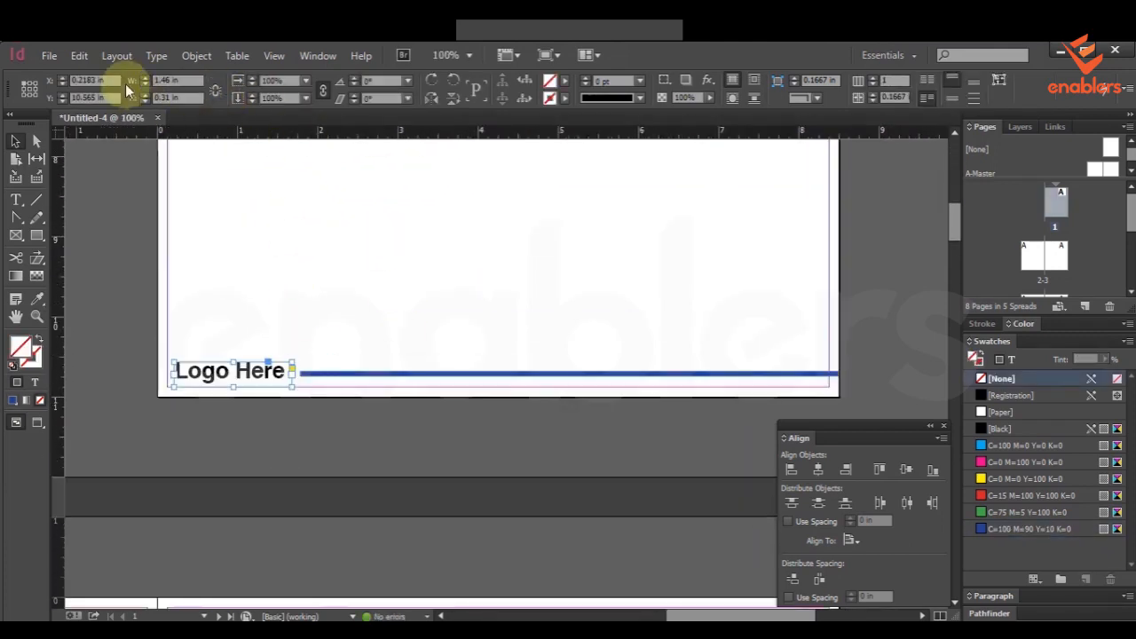
double_click(226, 378)
key(ctrl+a)
double_click(221, 81)
text(10)
key(Return)
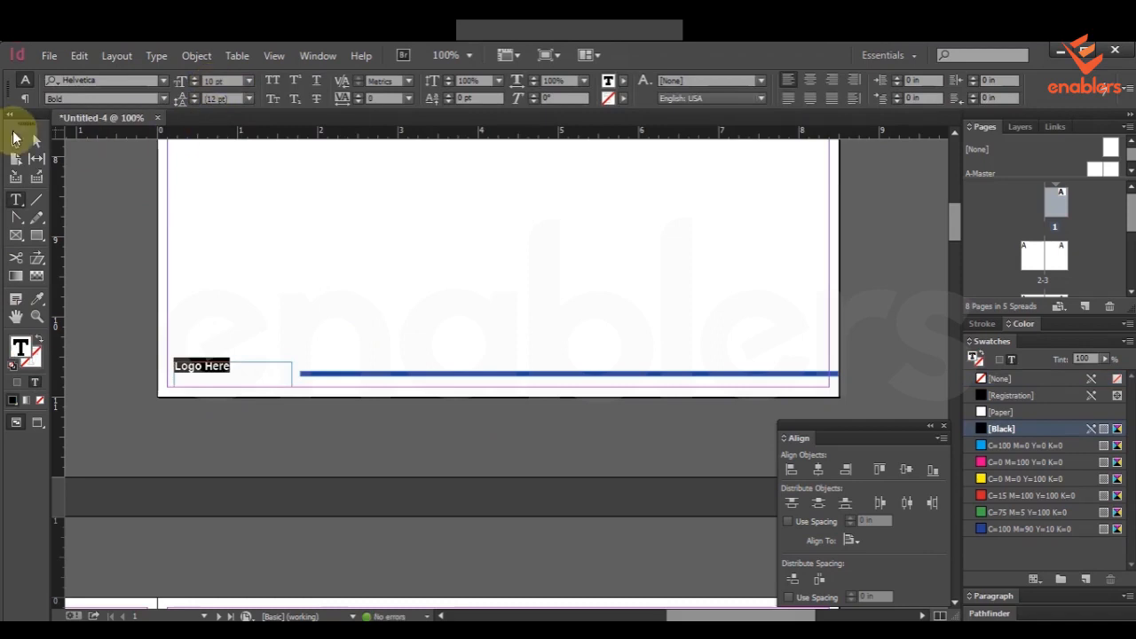
click(15, 139)
drag(292, 387, 236, 374)
Move the small logo text clear and enlarge the lower bar into a footer band about 8.49 × 0.56 in along the page's bottom edge
click(311, 374)
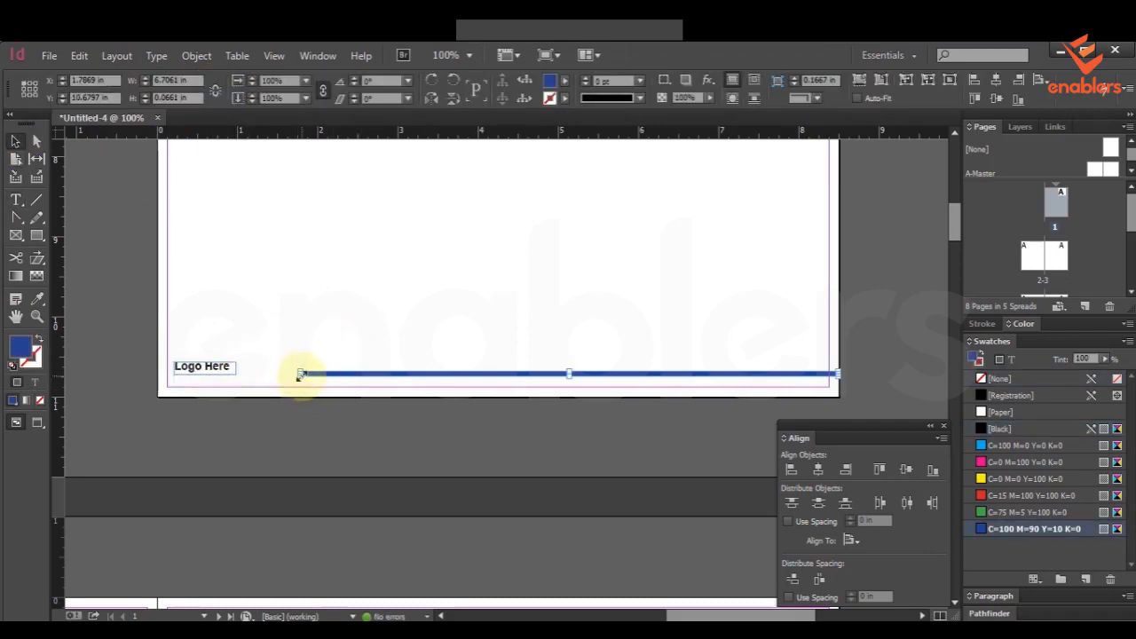
drag(221, 367, 151, 378)
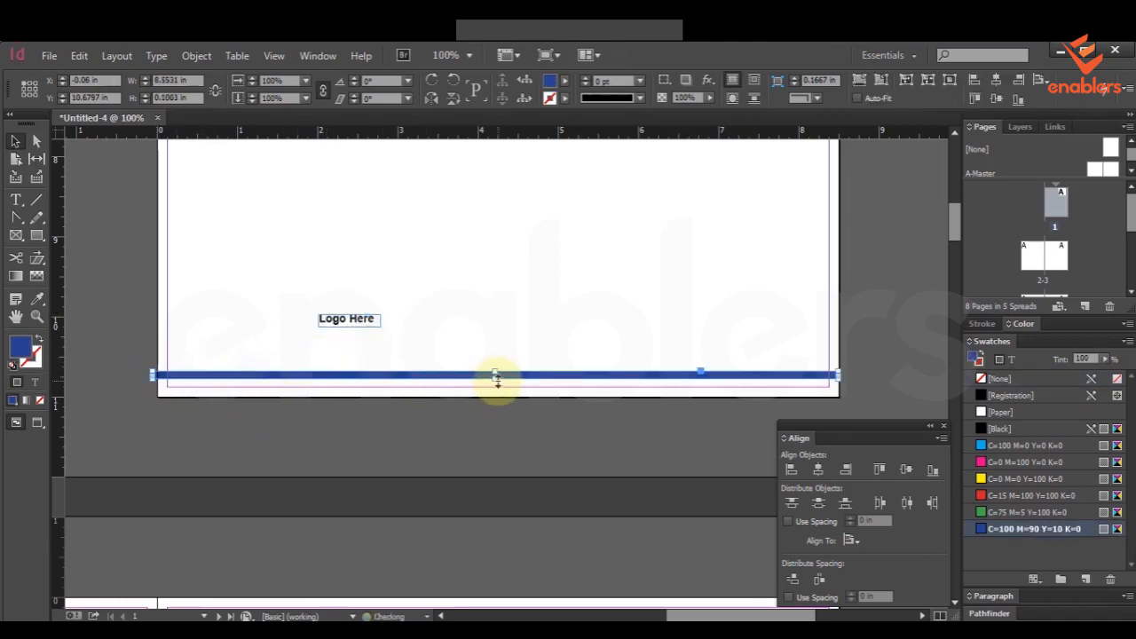
drag(496, 377, 495, 397)
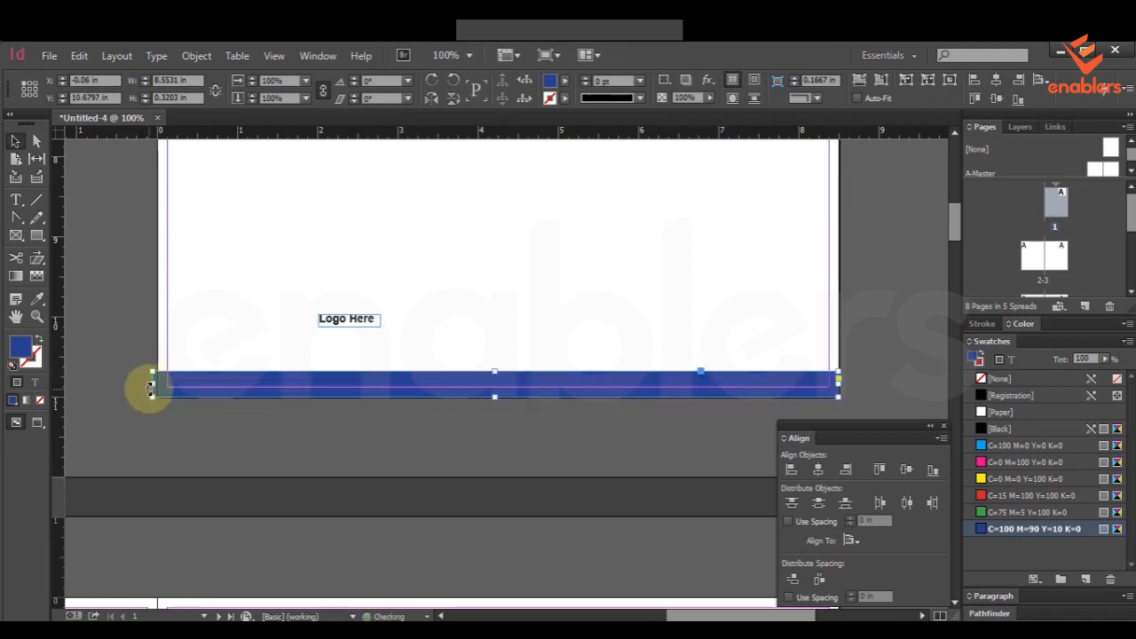
drag(156, 384, 162, 383)
click(234, 341)
drag(500, 358, 489, 355)
click(480, 381)
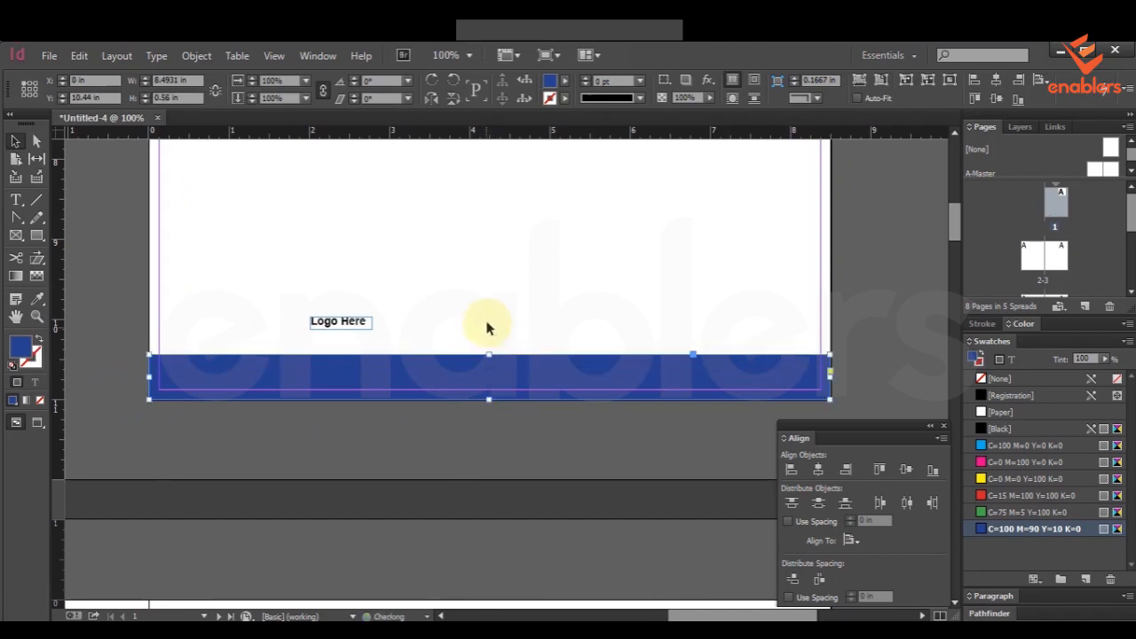
Place the small "Logo Here" text near the middle of the blue footer band, in front of it
click(487, 328)
drag(342, 322, 476, 368)
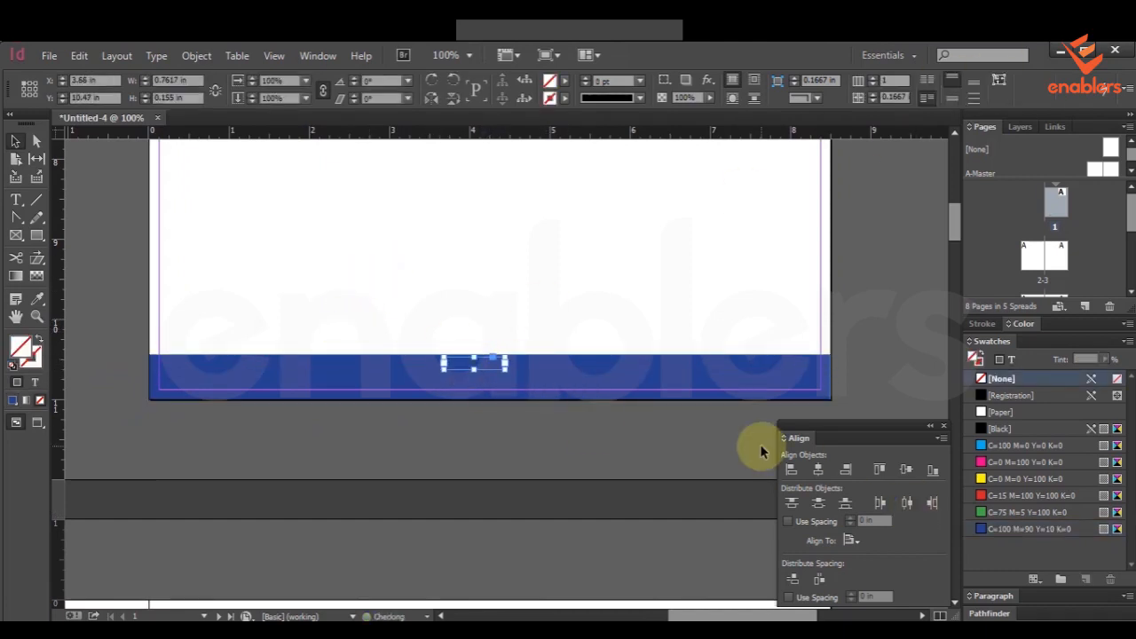
key(Down)
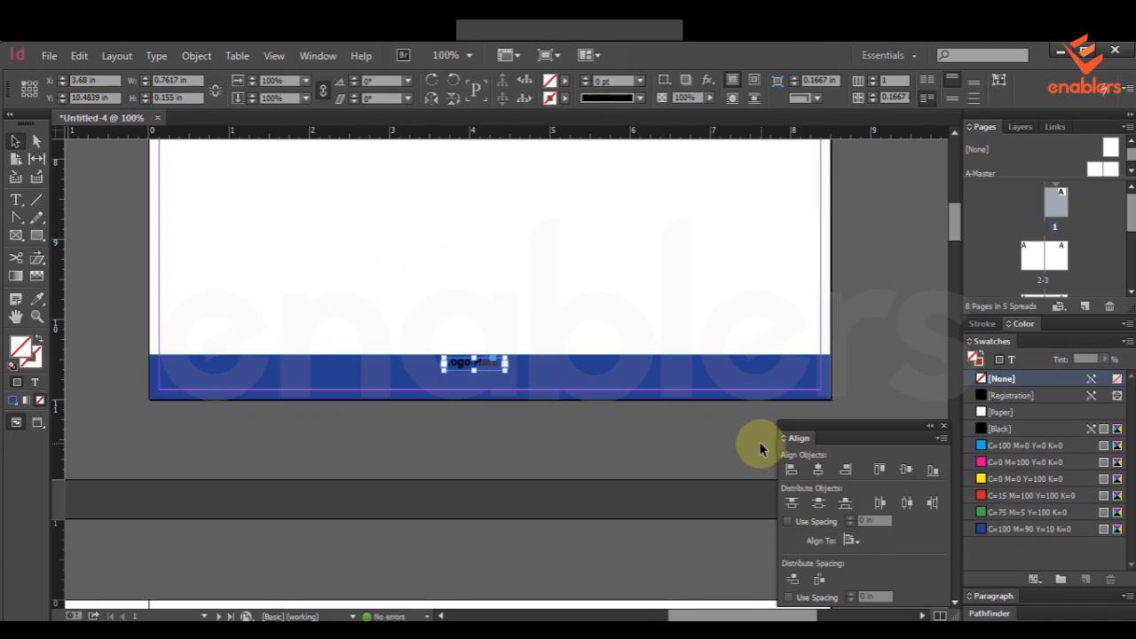
Change the footer's "Logo Here" text colour to Paper and centre the text horizontally on the blue band
double_click(482, 362)
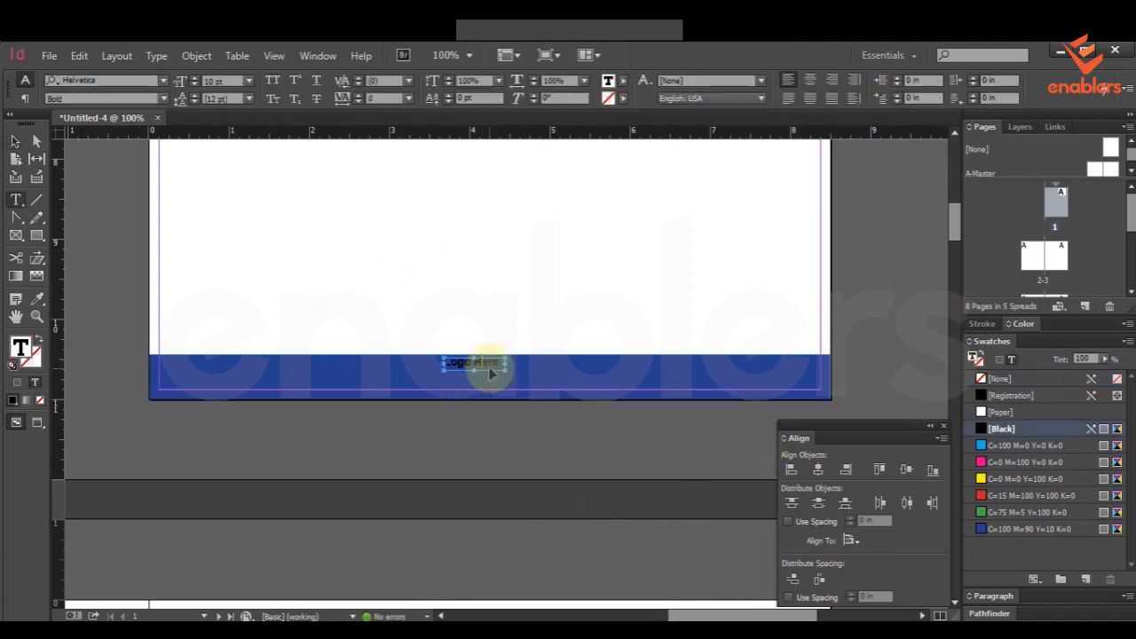
key(ctrl+a)
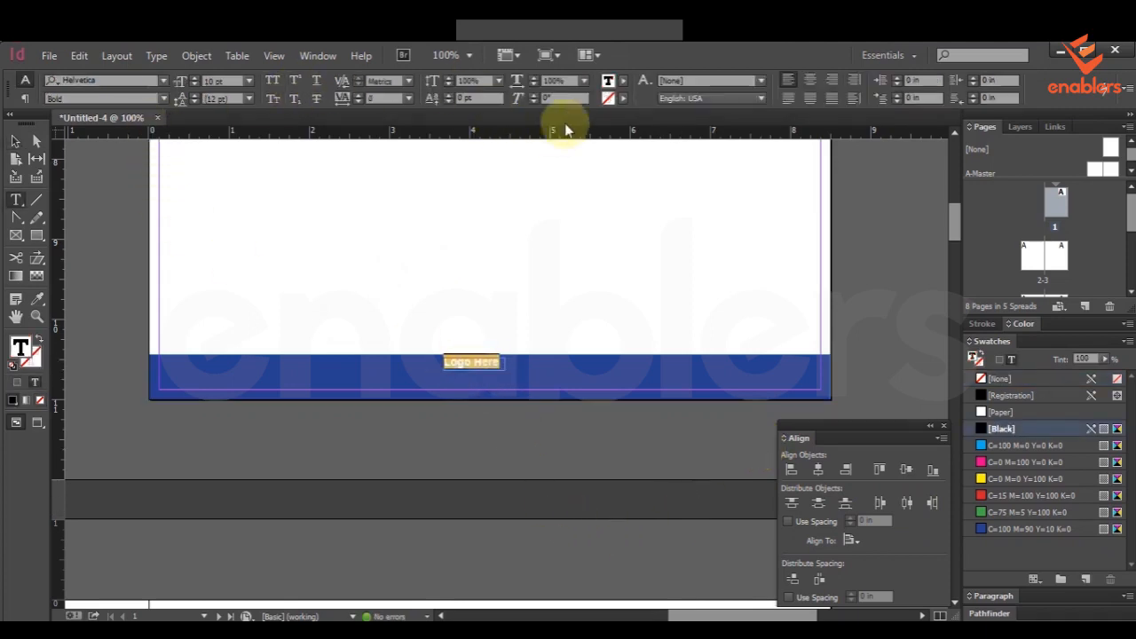
click(621, 82)
click(493, 151)
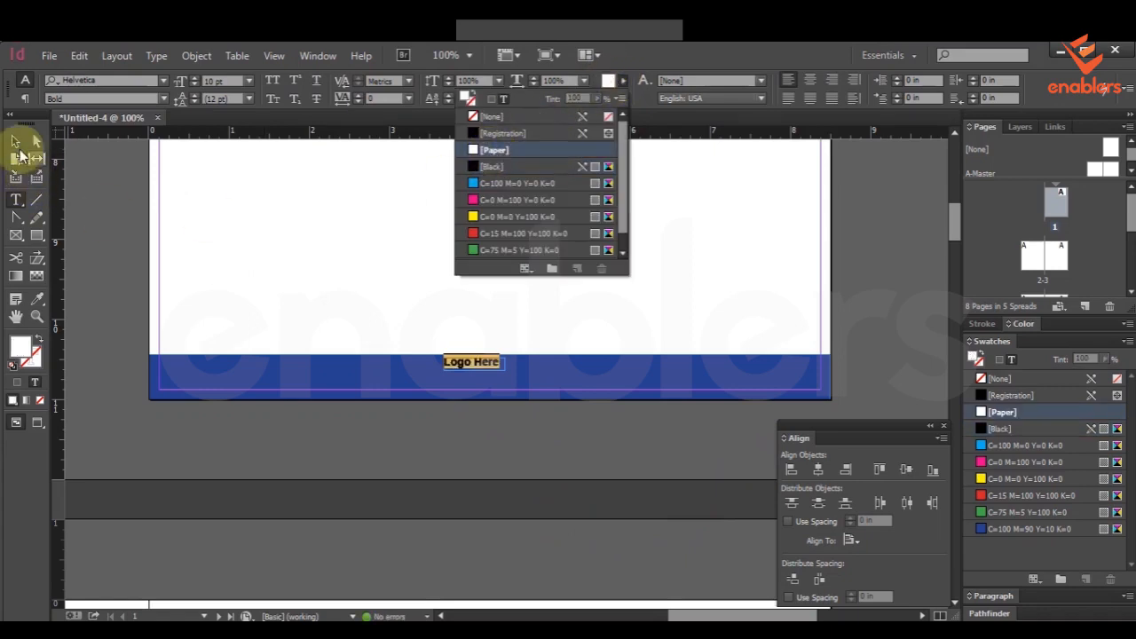
click(16, 141)
click(809, 471)
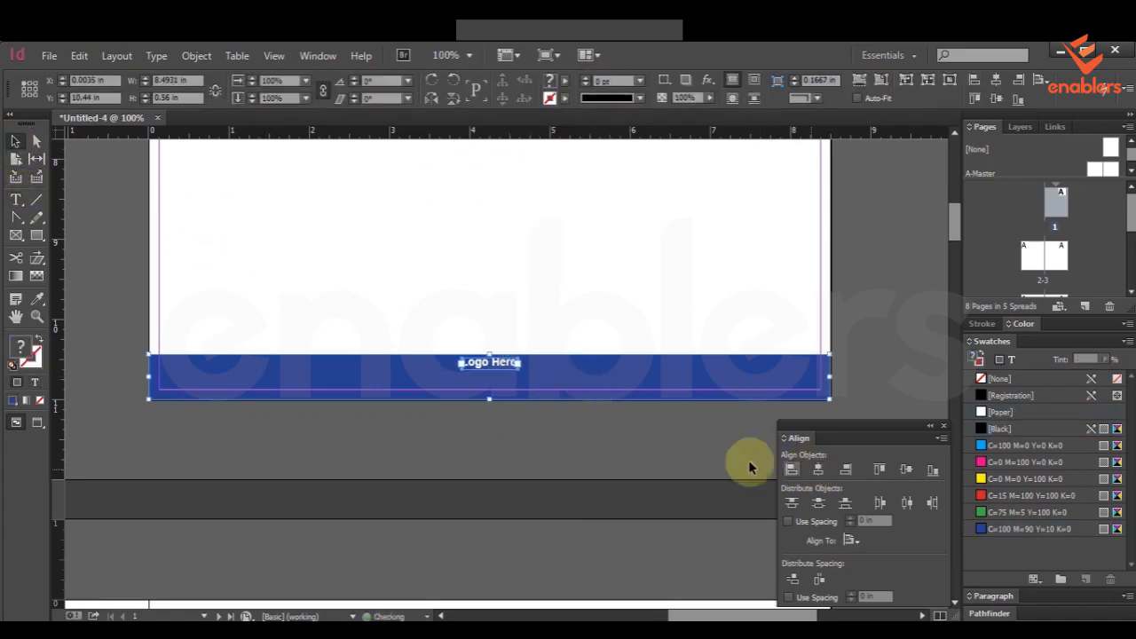
Nudge the white "Logo Here" text slightly lower within the blue footer band
click(541, 338)
click(484, 364)
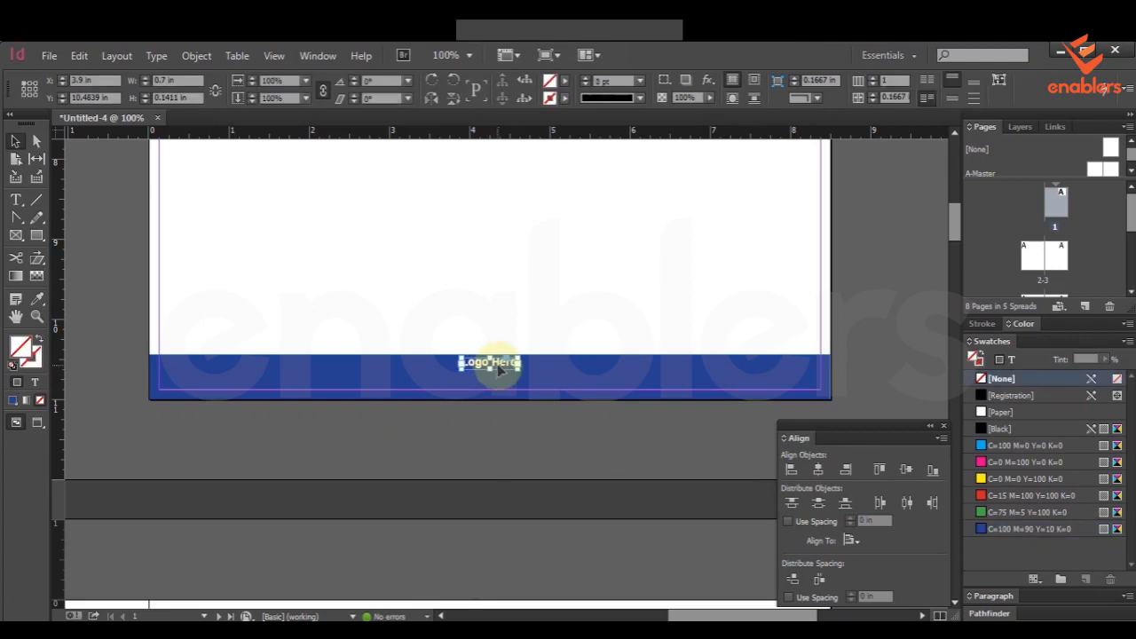
click(559, 308)
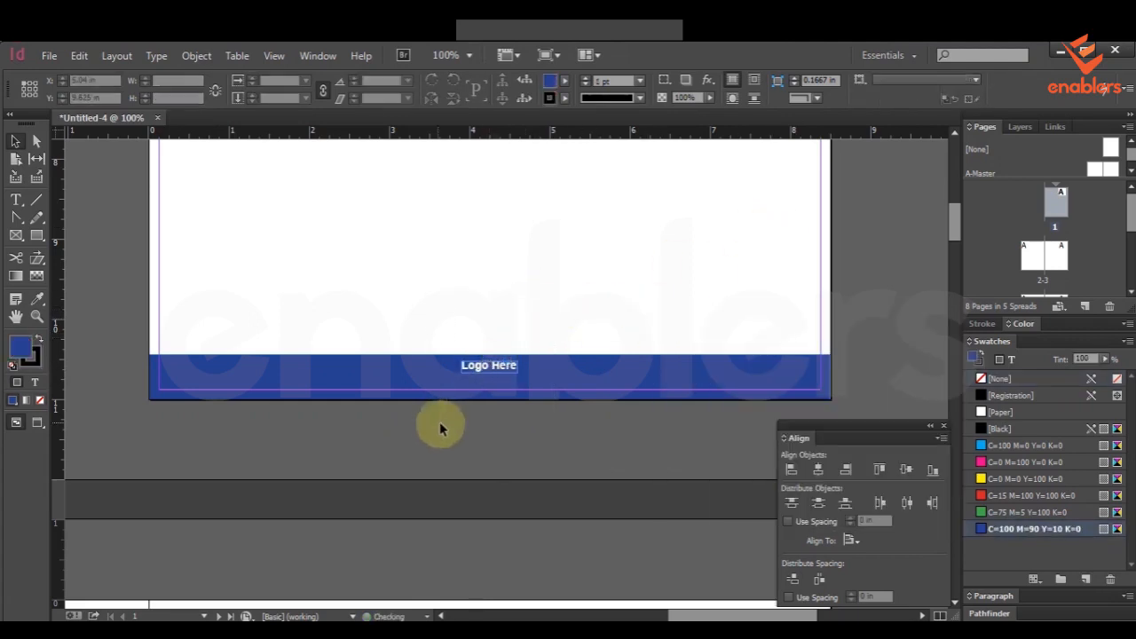
drag(436, 426, 621, 368)
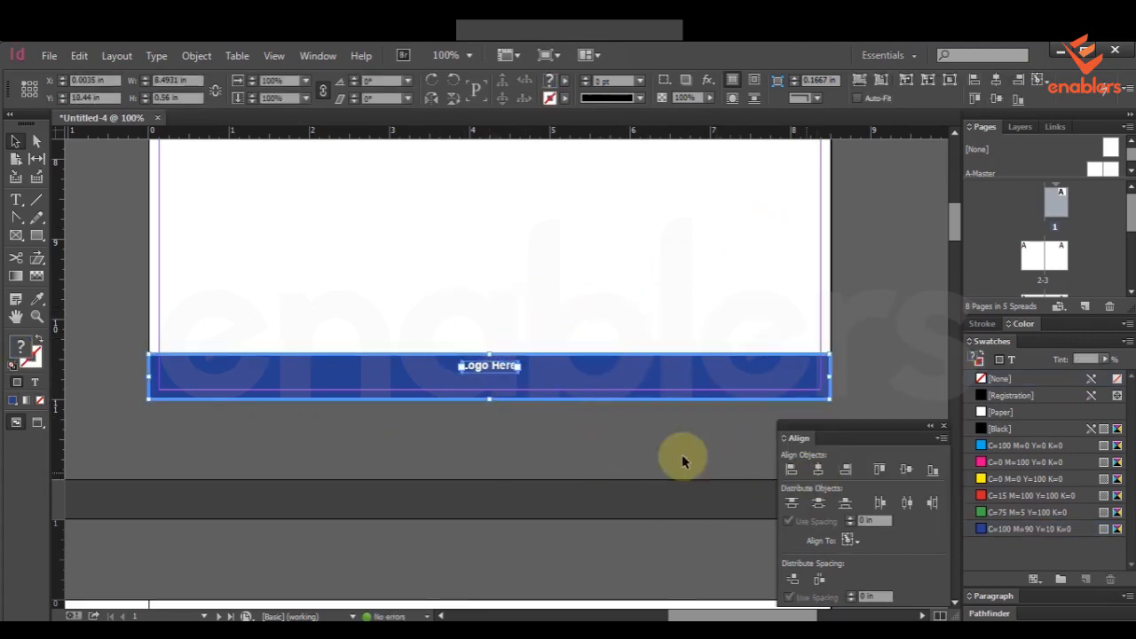
click(450, 309)
drag(500, 373, 612, 378)
key(ctrl+equal)
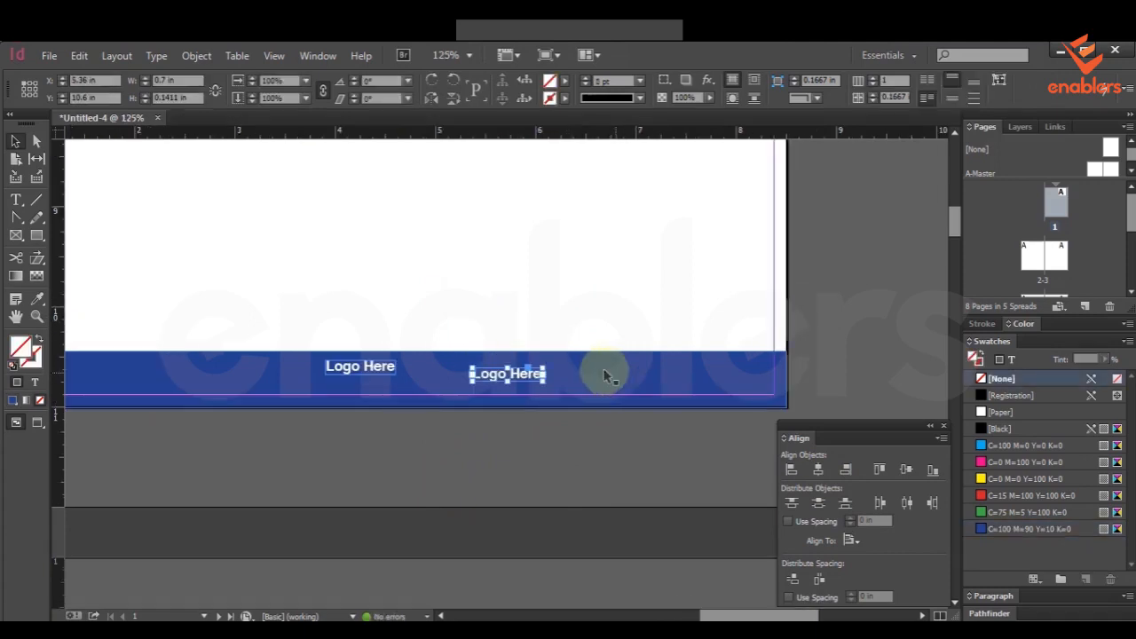
double_click(512, 374)
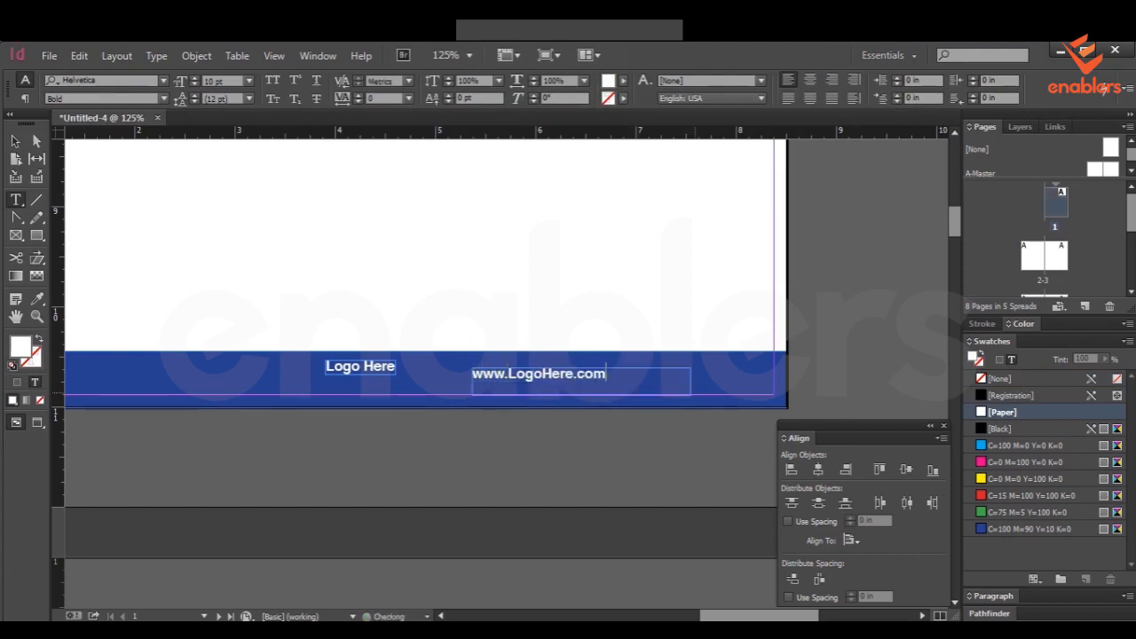
key(ctrl+a)
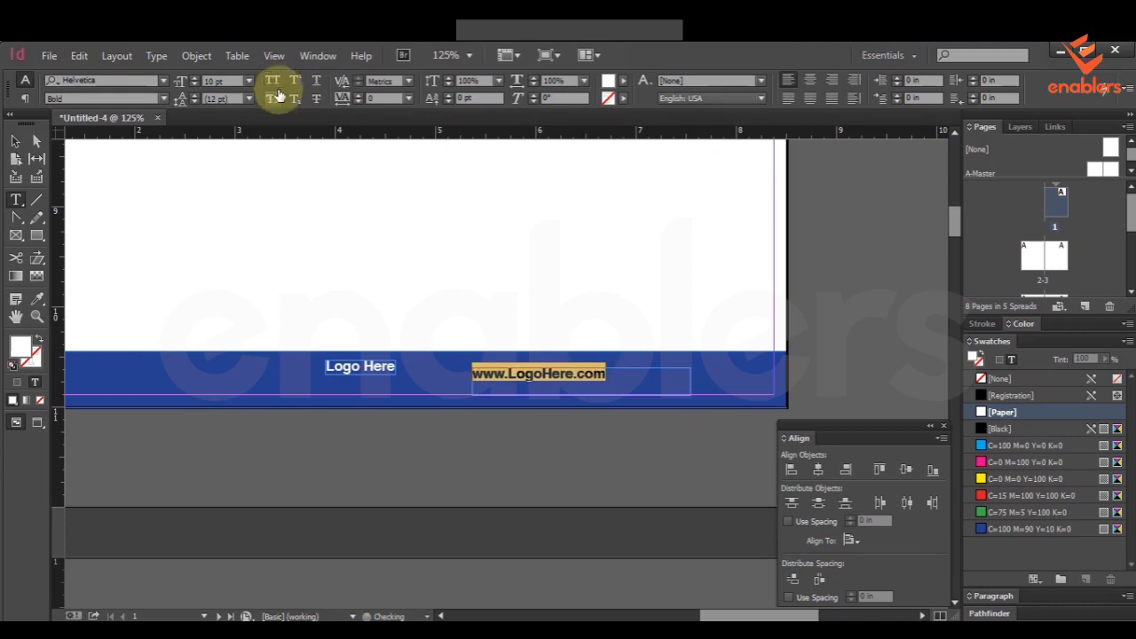
click(192, 84)
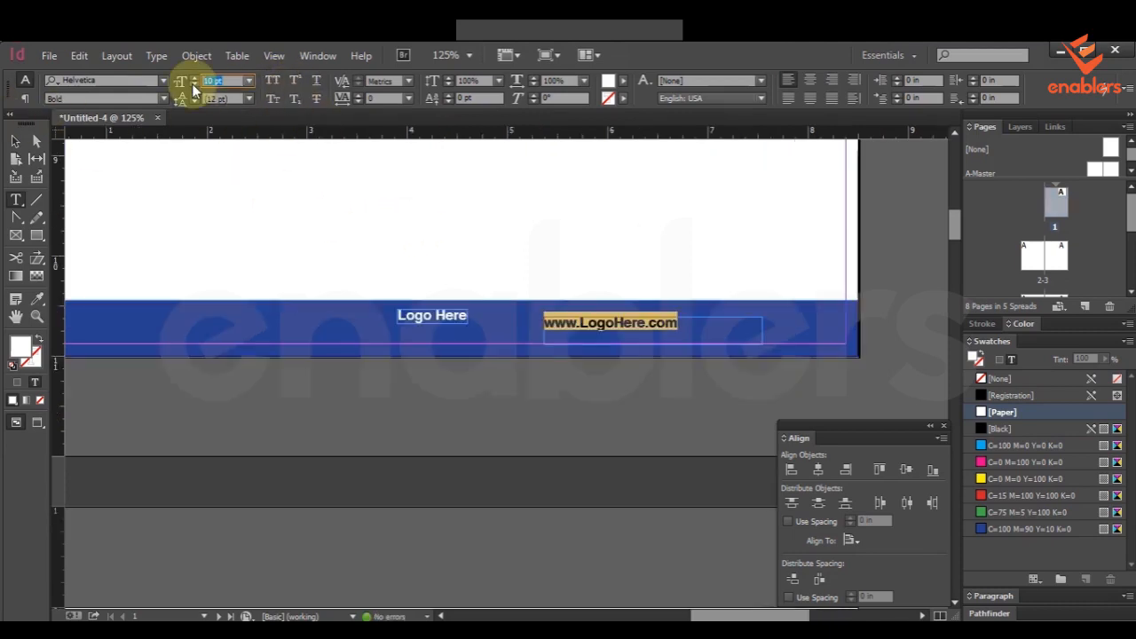
text(8)
key(Return)
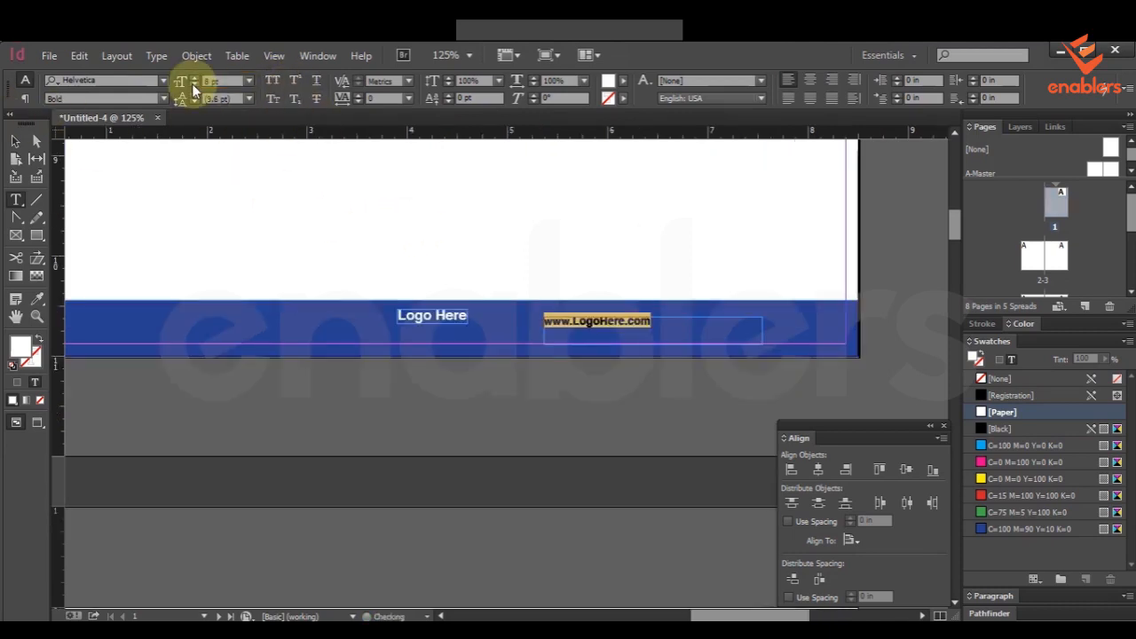
click(387, 96)
text(300)
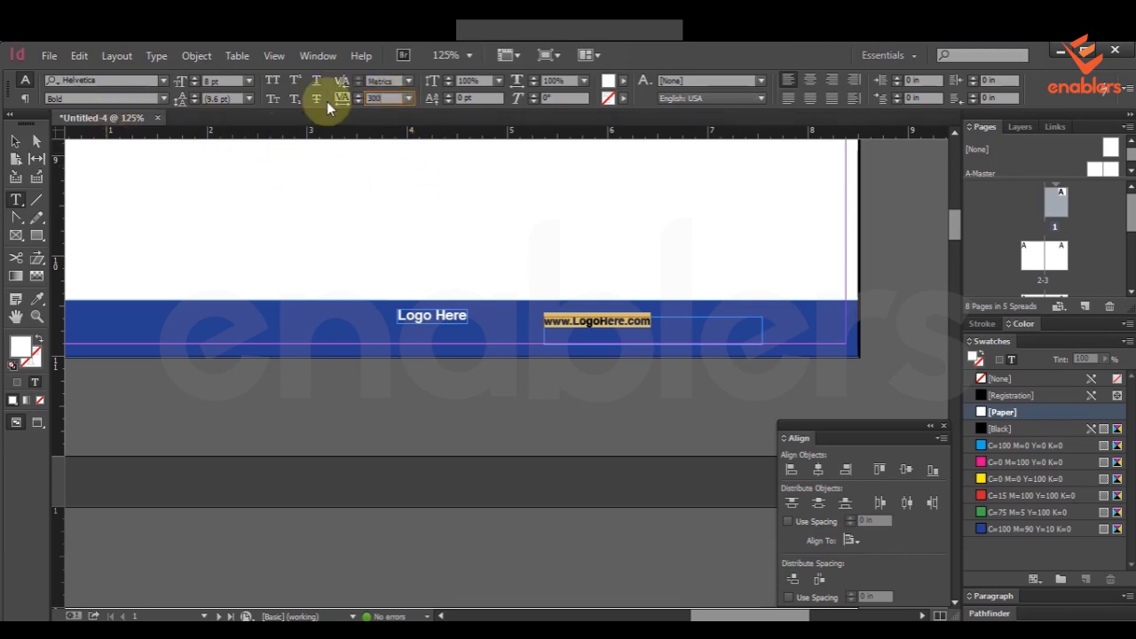
key(Return)
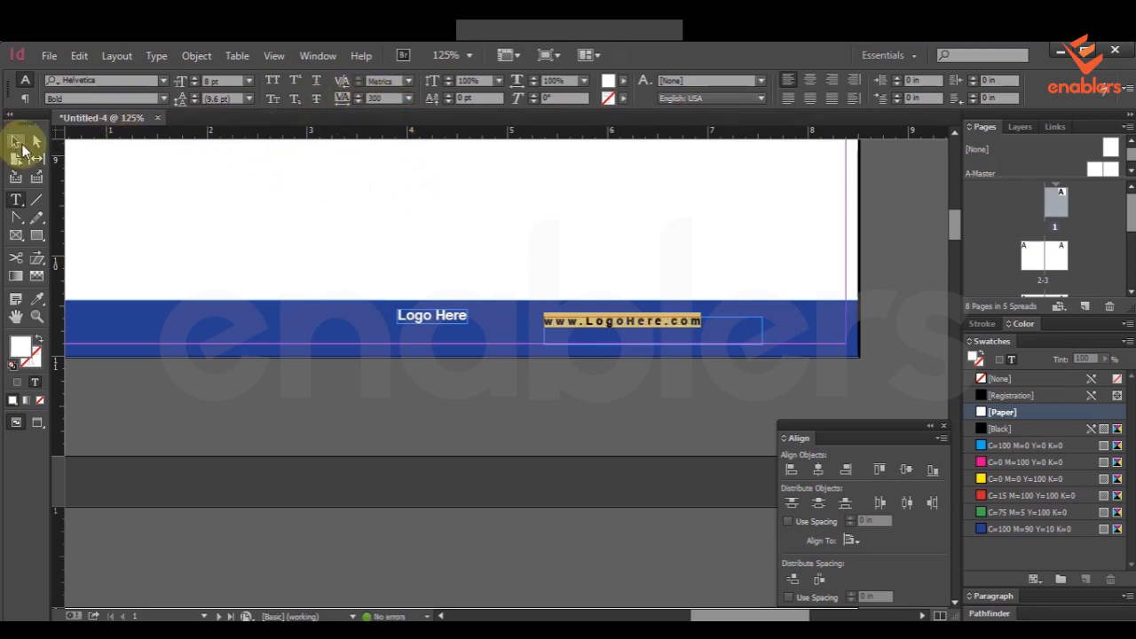
click(811, 80)
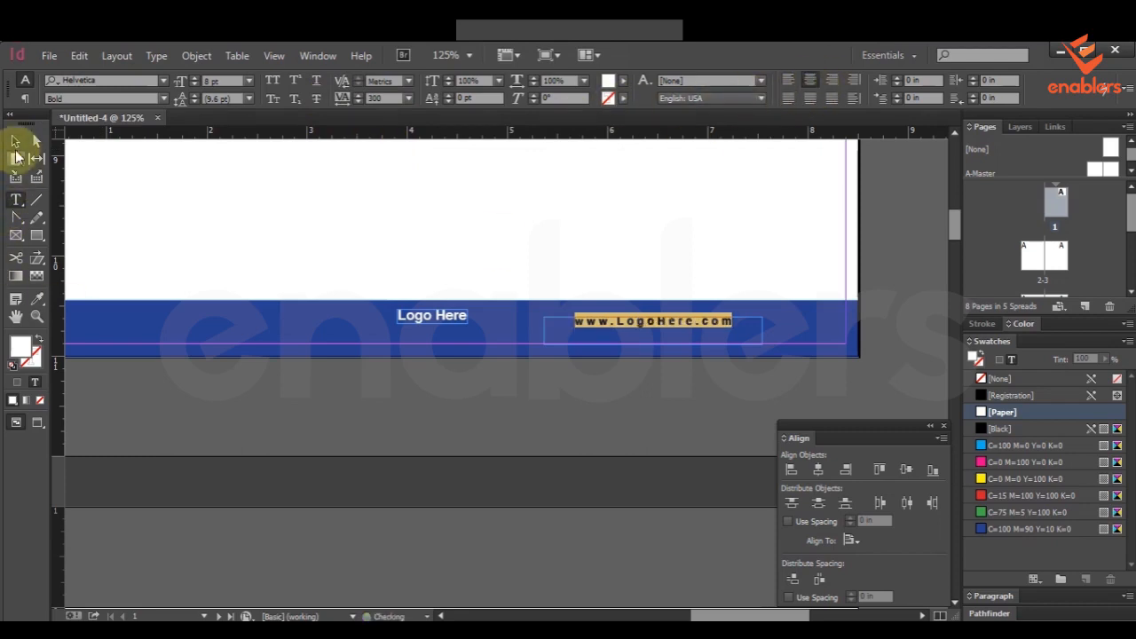
Move the website text directly beneath the footer's "Logo Here" and change it to a lighter, non-bold font style
click(15, 141)
drag(683, 329, 473, 342)
key(t)
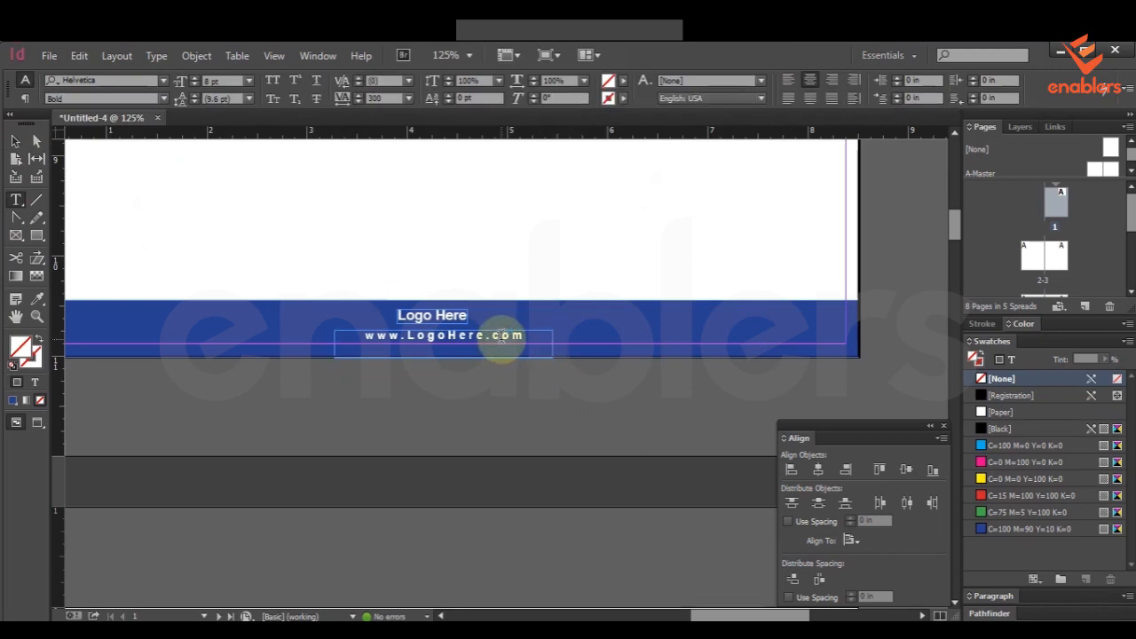
triple_click(494, 335)
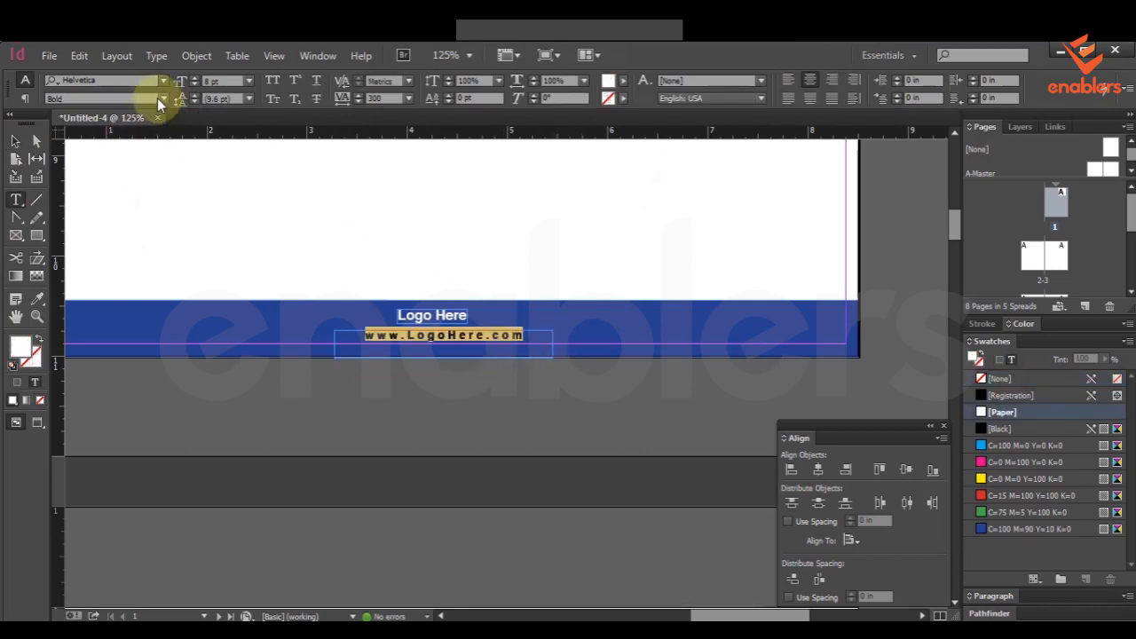
click(162, 98)
click(102, 114)
click(15, 141)
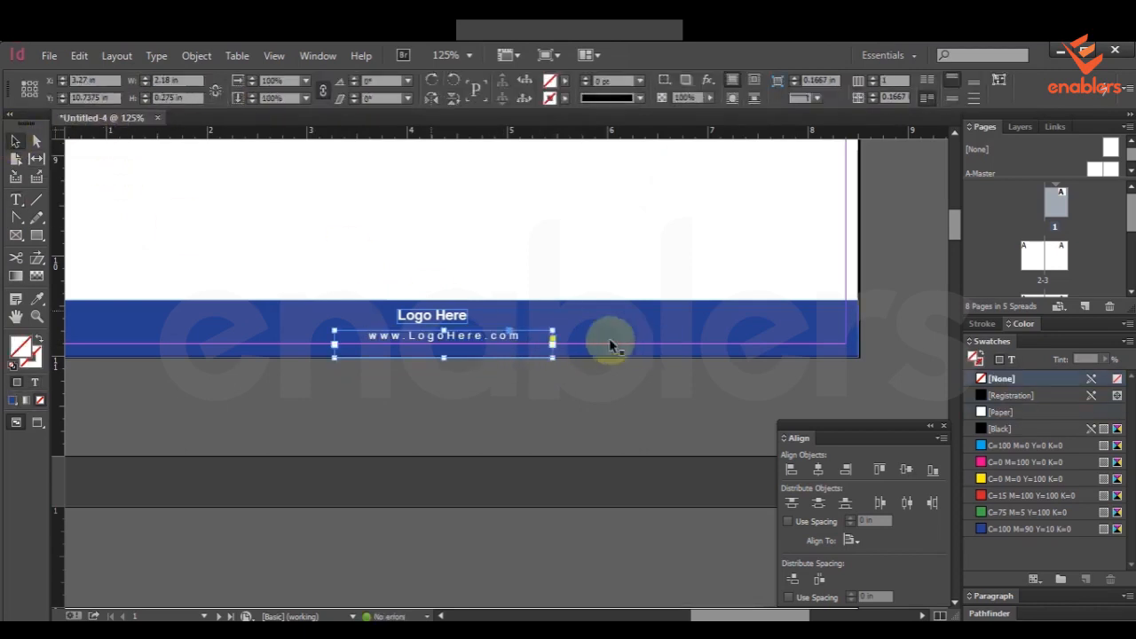
Reduce the height of the website text's frame to fit its single line and adjust its position below "Logo Here"
drag(489, 334, 432, 345)
key(Down)
key(Down)
key(Down)
click(575, 392)
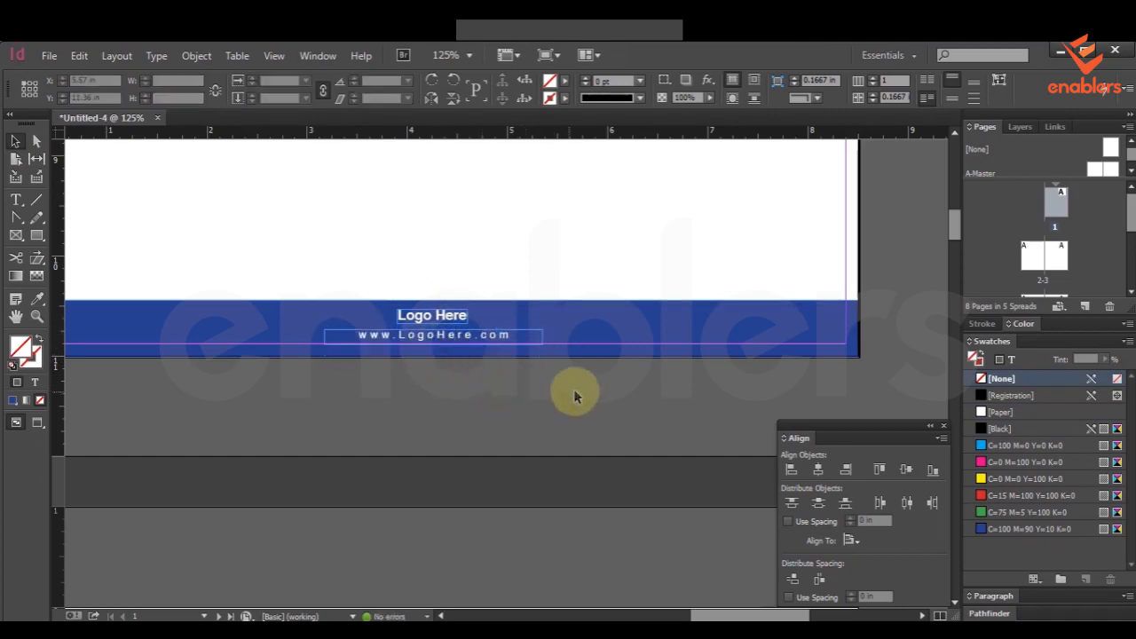
Centre "Logo Here" and the website text horizontally on the blue footer band
click(452, 318)
shift+click(465, 342)
shift+click(613, 337)
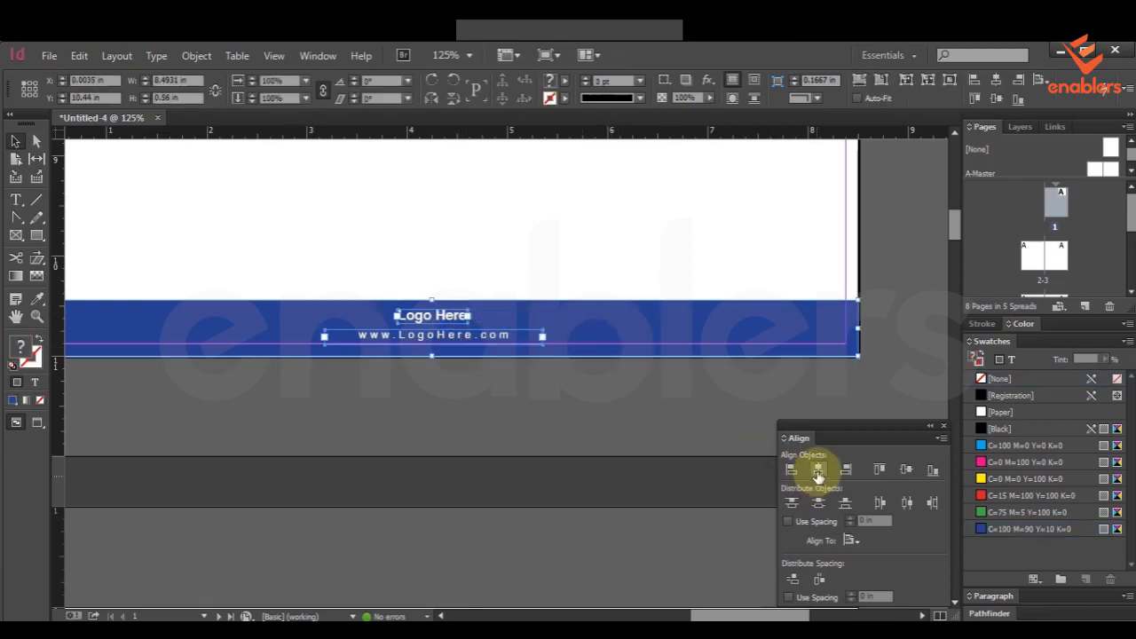
click(518, 436)
Draw a blue rectangle about 4.03 × 4.08 in below the header and place a copy of it underneath
key(ctrl+minus)
key(ctrl+minus)
key(ctrl+minus)
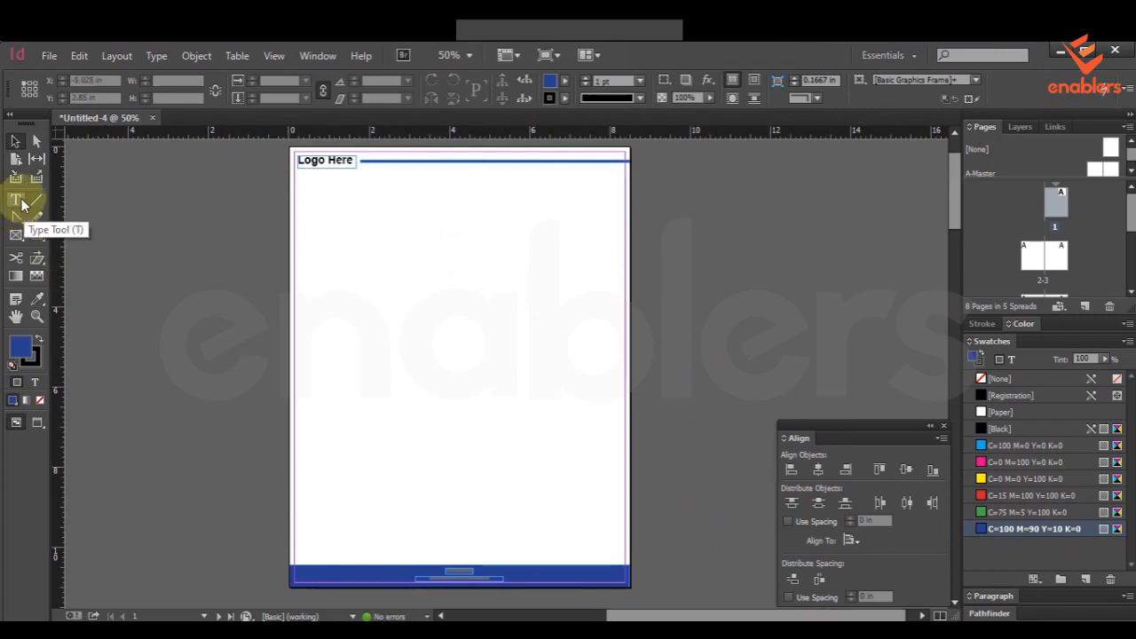
click(36, 235)
mouse_move(300, 194)
mouse_down()
mouse_move(447, 368)
mouse_move(462, 358)
mouse_up()
click(17, 142)
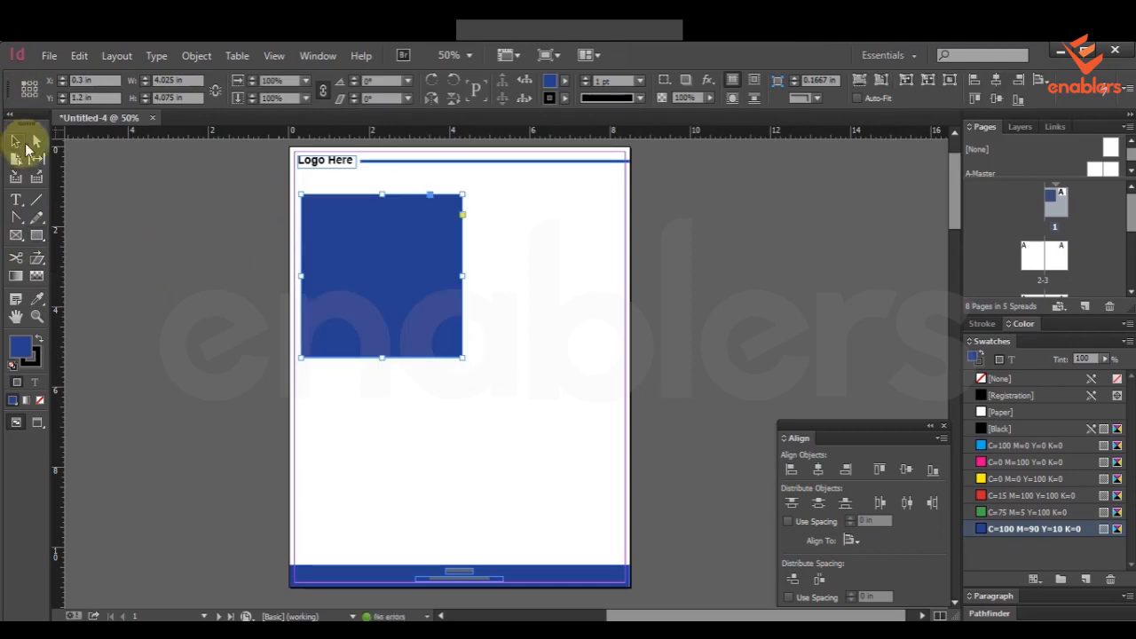
drag(400, 275, 385, 429)
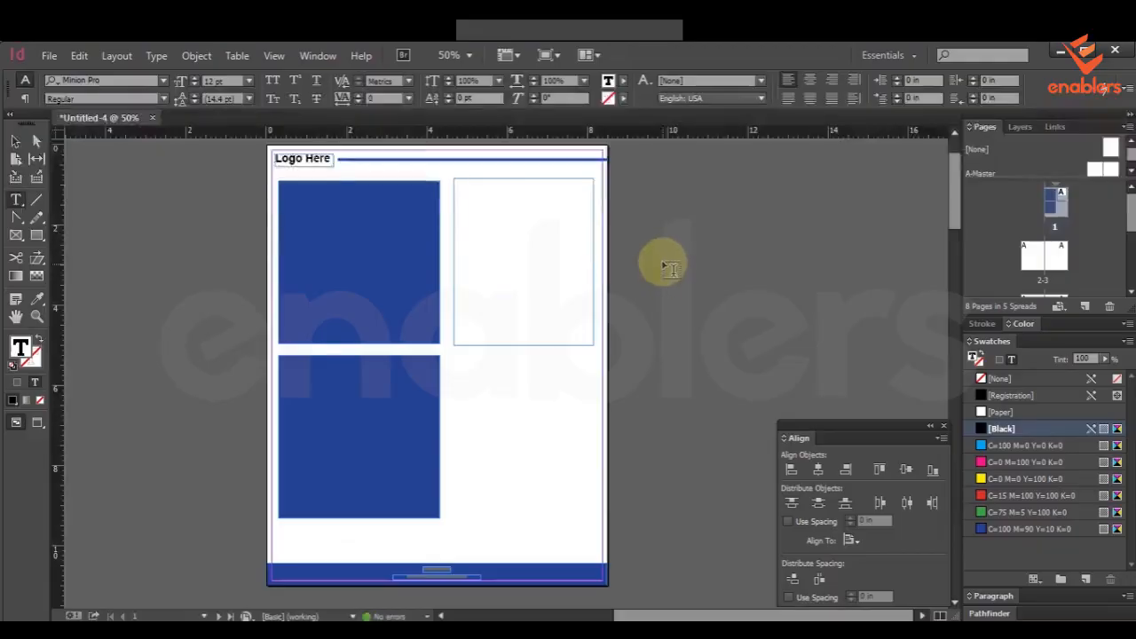
Paste the Lorem Ipsum paragraph into the text frame beside the upper rectangle and shorten the frame to about 2.5 in
click(475, 234)
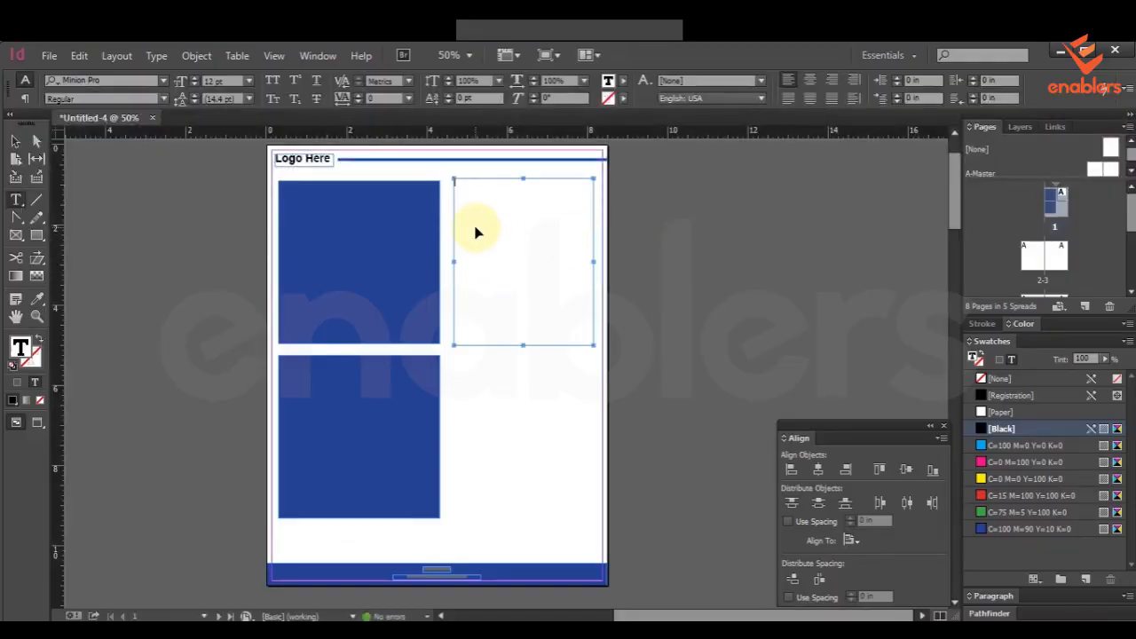
key(ctrl+v)
click(14, 142)
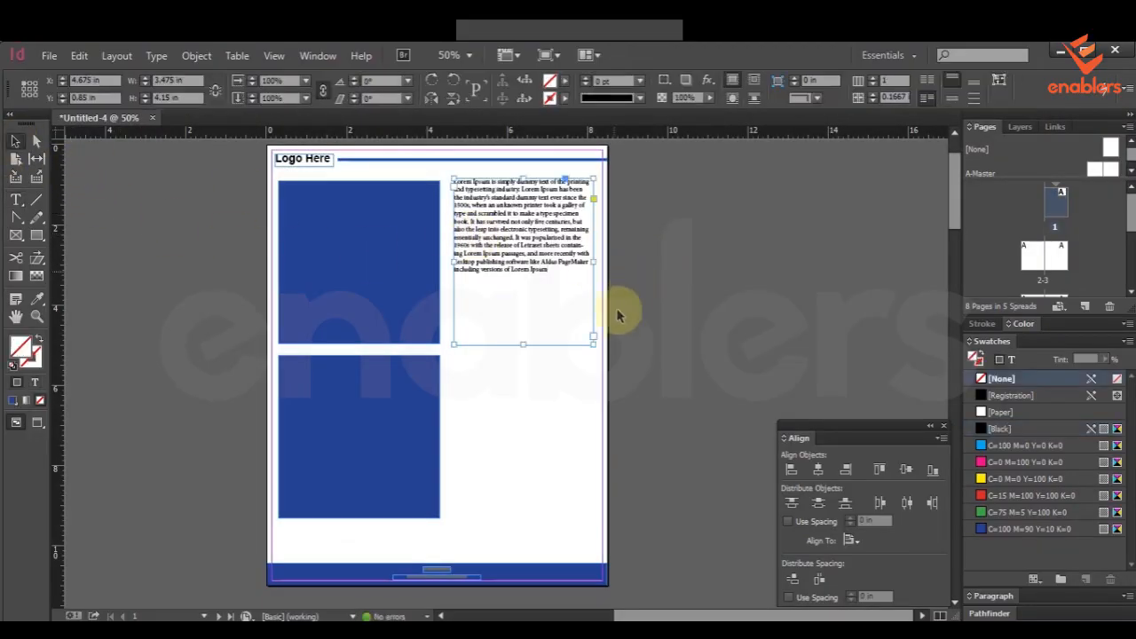
drag(524, 344, 523, 278)
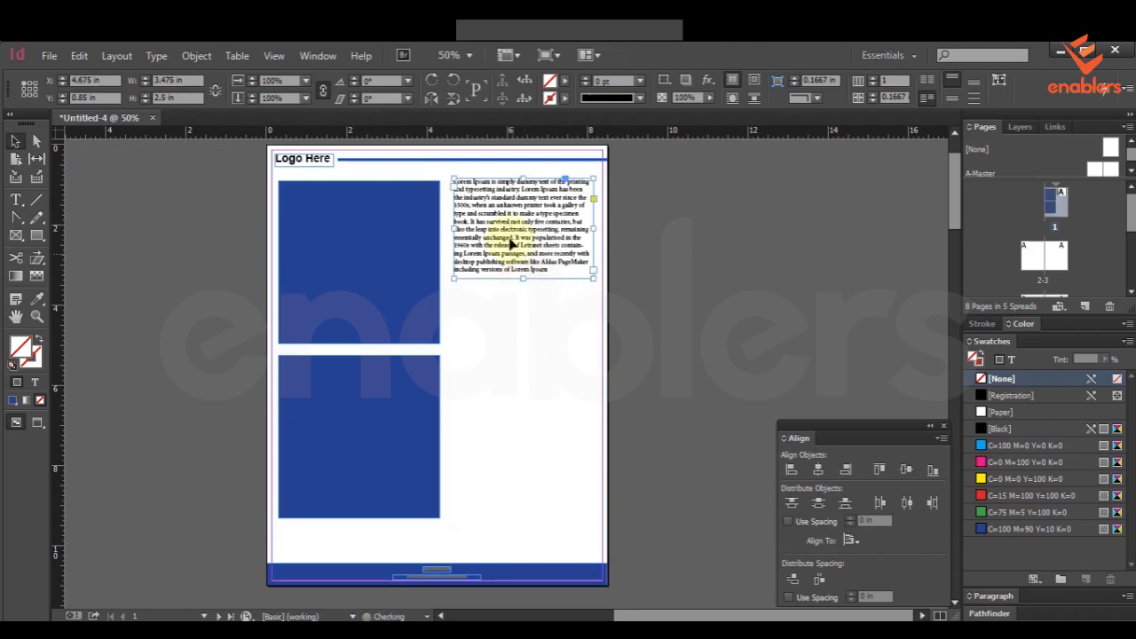
Swap the text and upper rectangle, shorten that rectangle to the text's height, and delete the lower rectangle
drag(510, 232, 339, 228)
drag(376, 325, 506, 284)
click(444, 404)
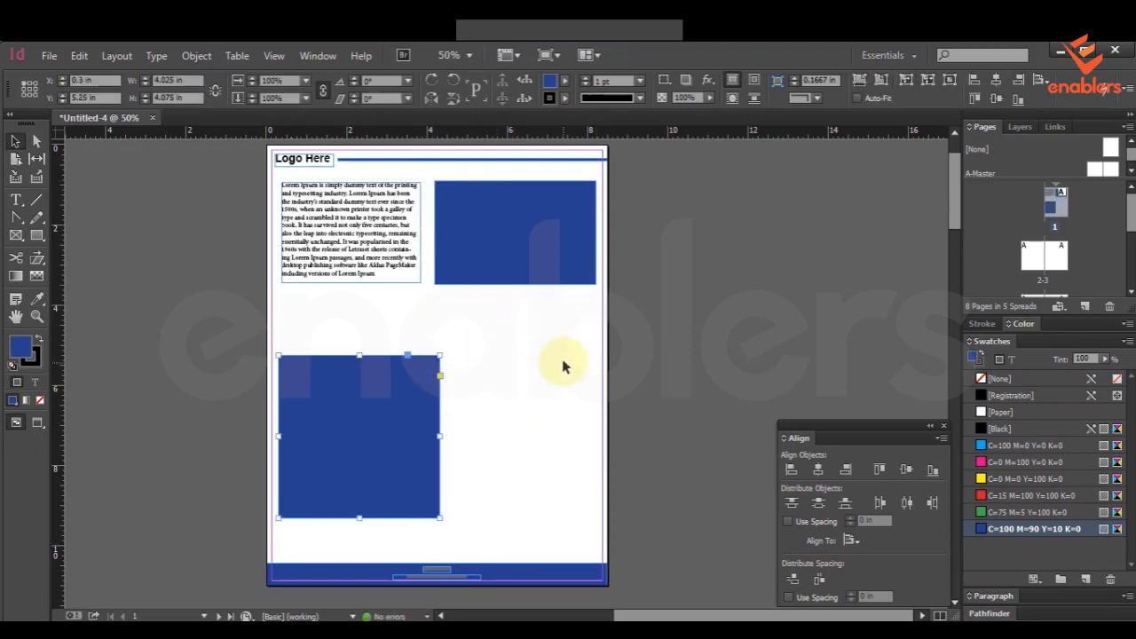
key(Delete)
Copy the text-and-rectangle row below, remove the copied text, and move the copied rectangle to the left column under the first paragraph
key(ctrl+a)
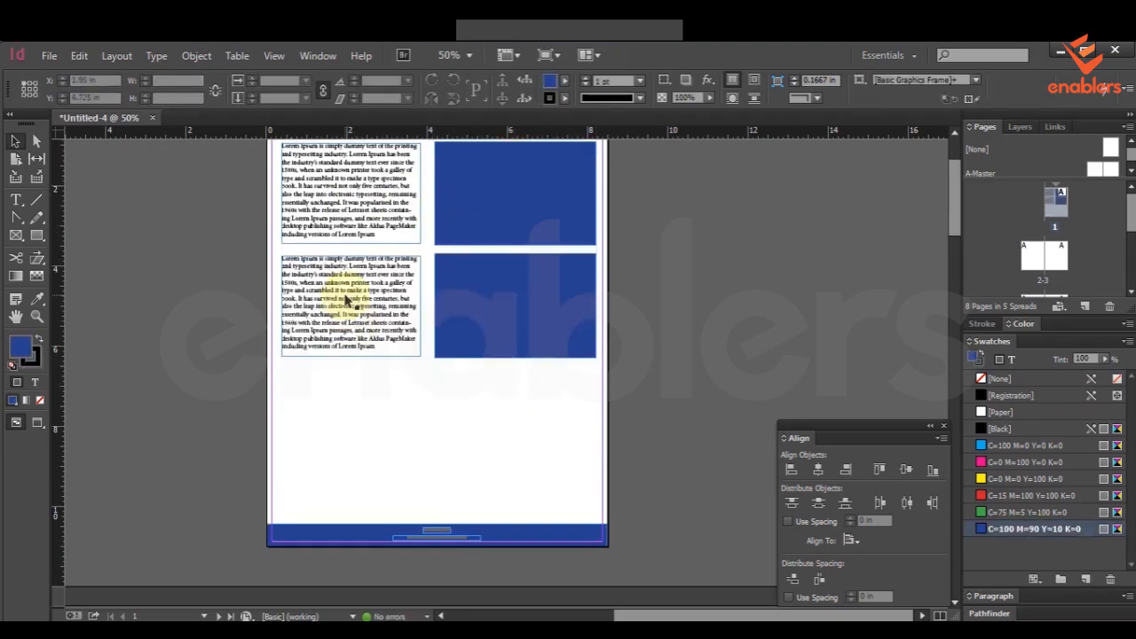
click(348, 298)
key(Delete)
drag(534, 307, 378, 306)
shift+click(343, 222)
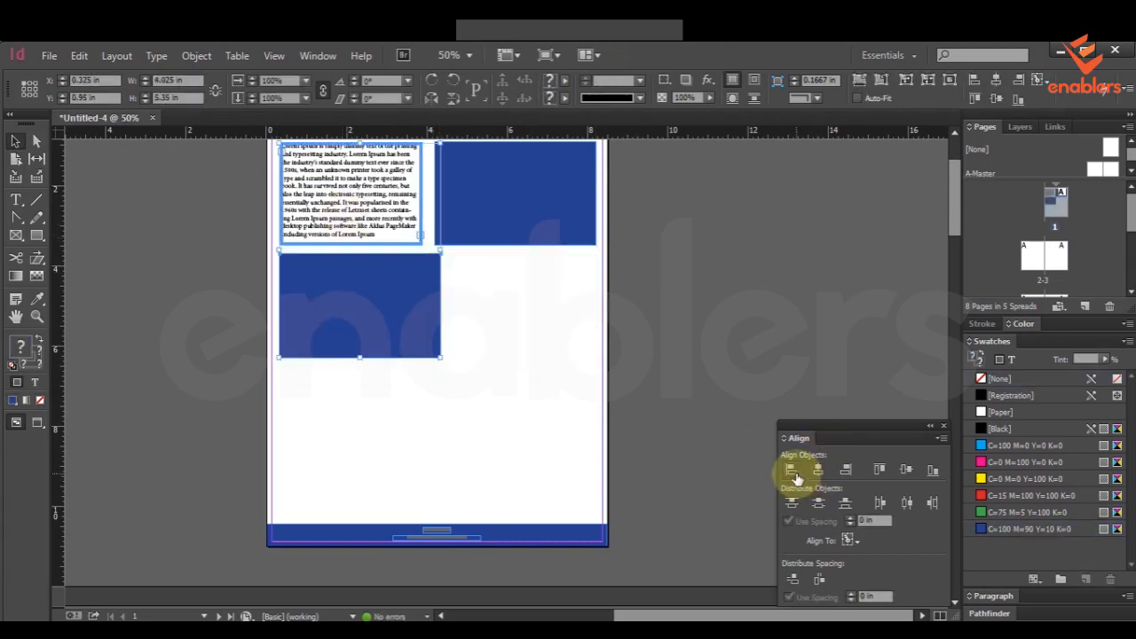
Add the paragraph beside the second-row rectangle and a third row with text on the left and a blue rectangle on the right
click(474, 385)
scroll(517, 432, up, 1)
key(ctrl+v)
mouse_move(474, 398)
mouse_down()
mouse_move(506, 354)
mouse_move(484, 408)
mouse_up()
Move all six text and rectangle blocks together down to X 0.375 in, Y 1.225 in
click(509, 455)
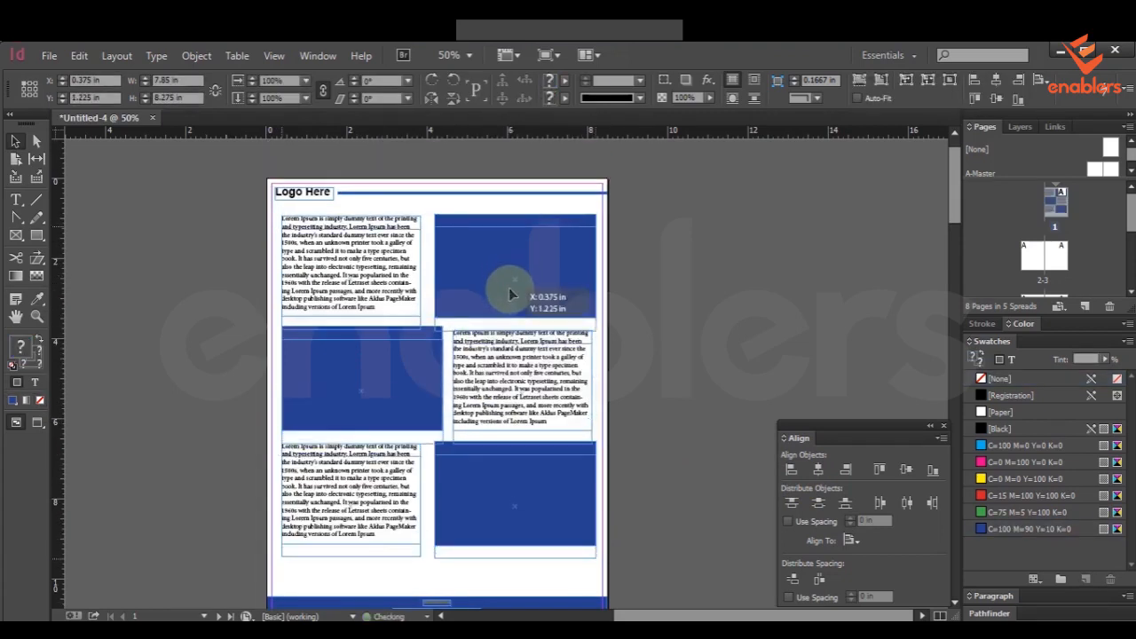
key(ctrl+a)
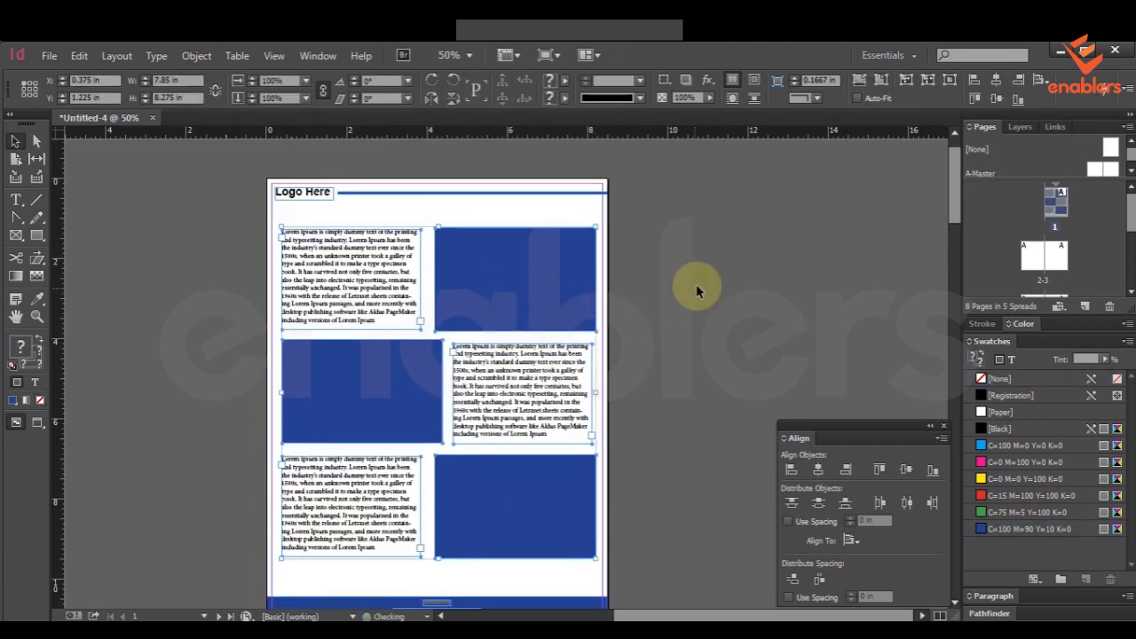
click(683, 300)
drag(682, 311, 691, 278)
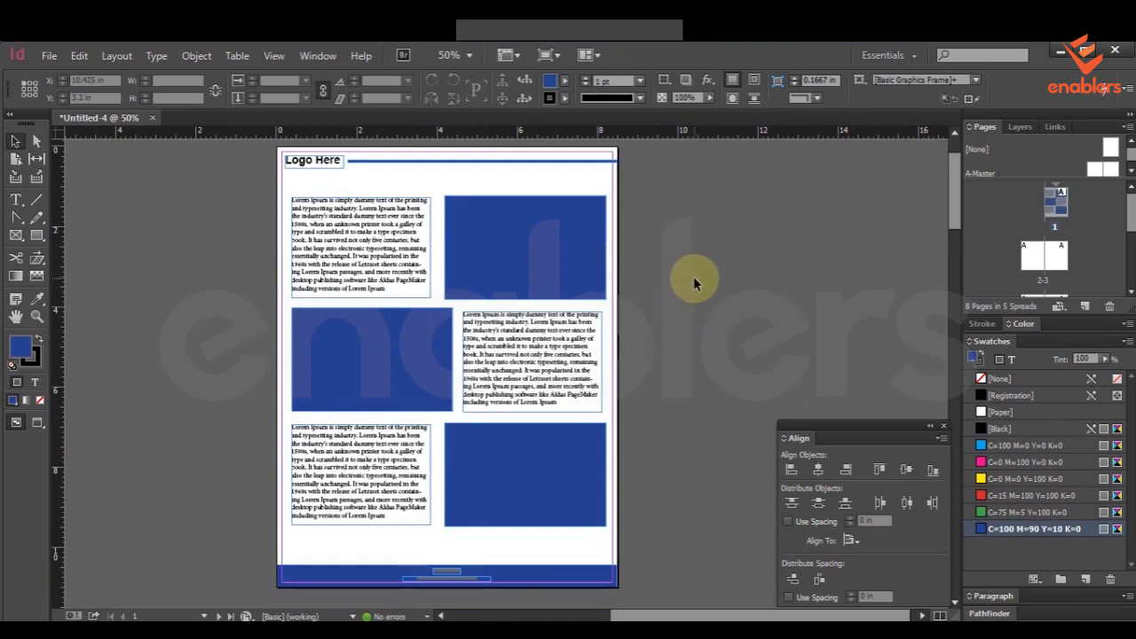
Select the six content blocks and review the first page's layout against the blank spread that follows
drag(655, 210, 269, 504)
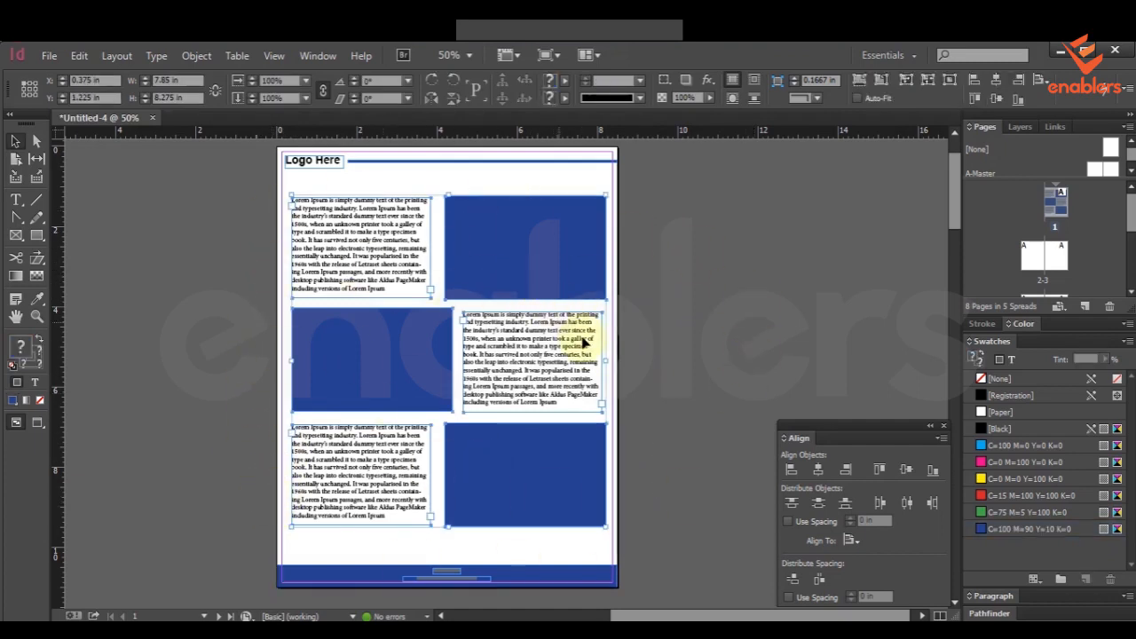
scroll(571, 342, down, 1)
scroll(571, 341, down, 5)
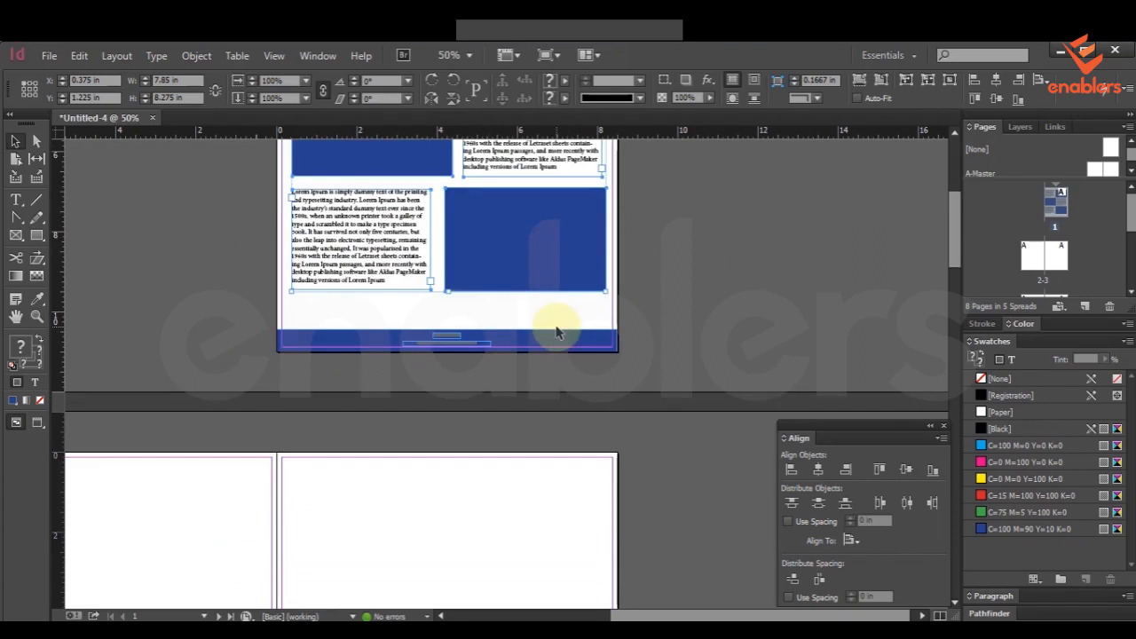
key(ctrl+minus)
key(ctrl+minus)
key(ctrl+equal)
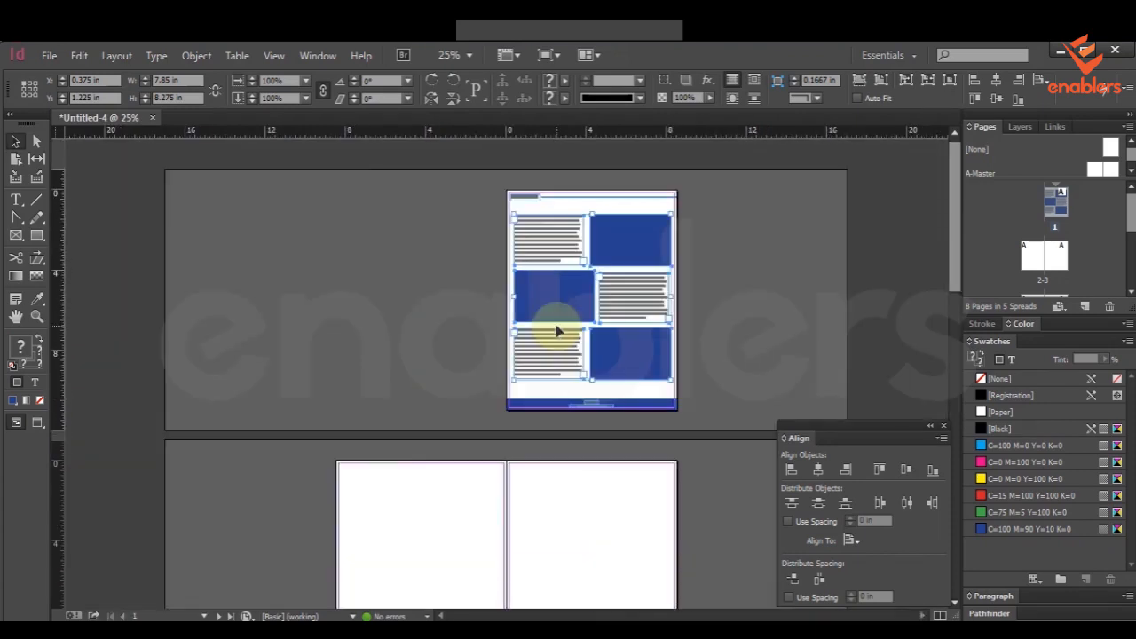
scroll(634, 257, down, 2)
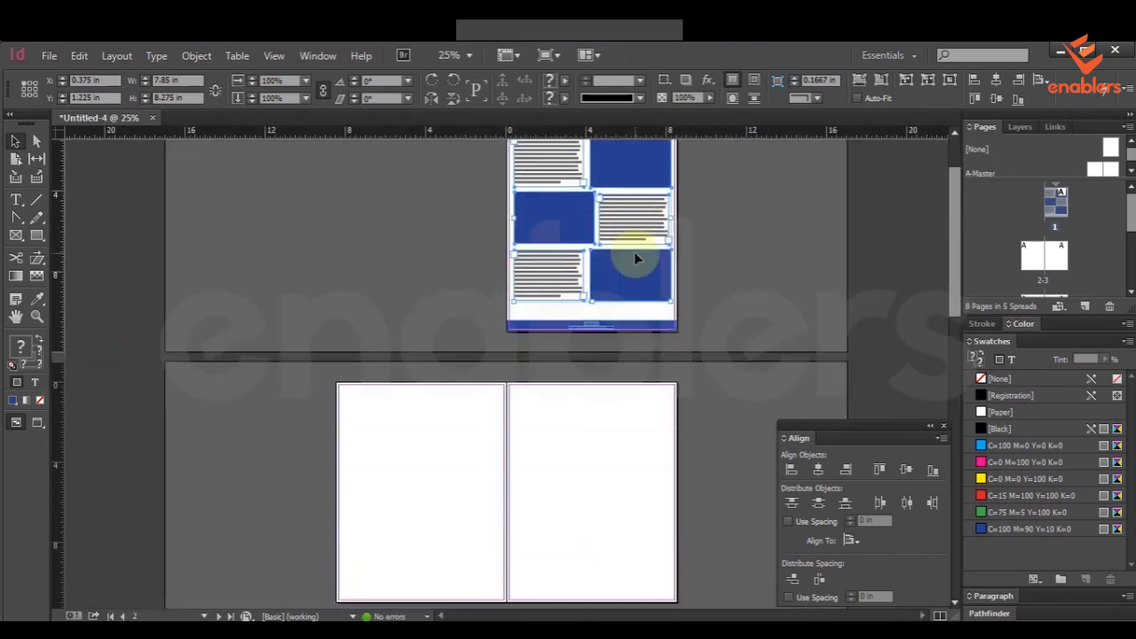
scroll(639, 266, up, 2)
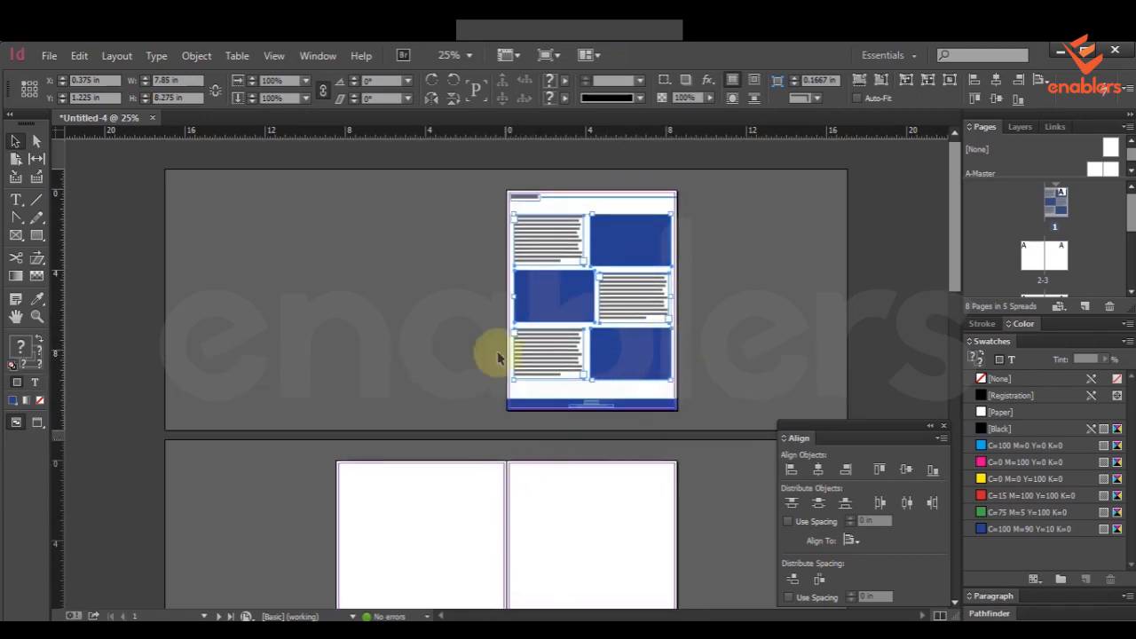
key(ctrl+equal)
key(ctrl+equal)
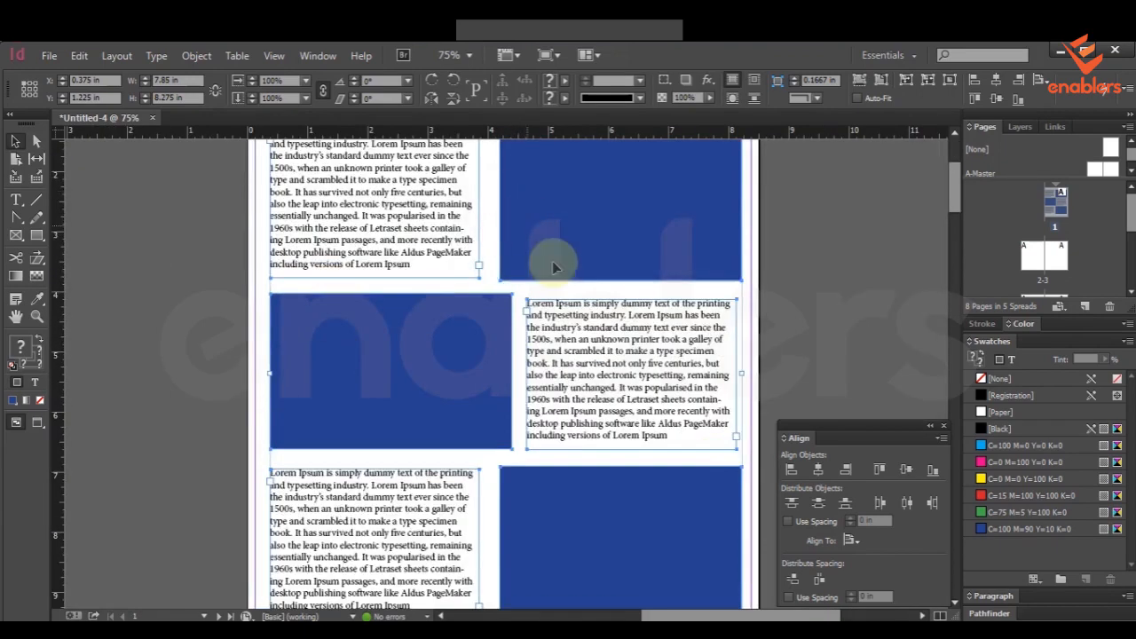
Select the "Logo Here" text and blue line in the first page's header, without the footer, and copy them
scroll(444, 240, up, 4)
drag(693, 280, 748, 284)
scroll(538, 474, down, 10)
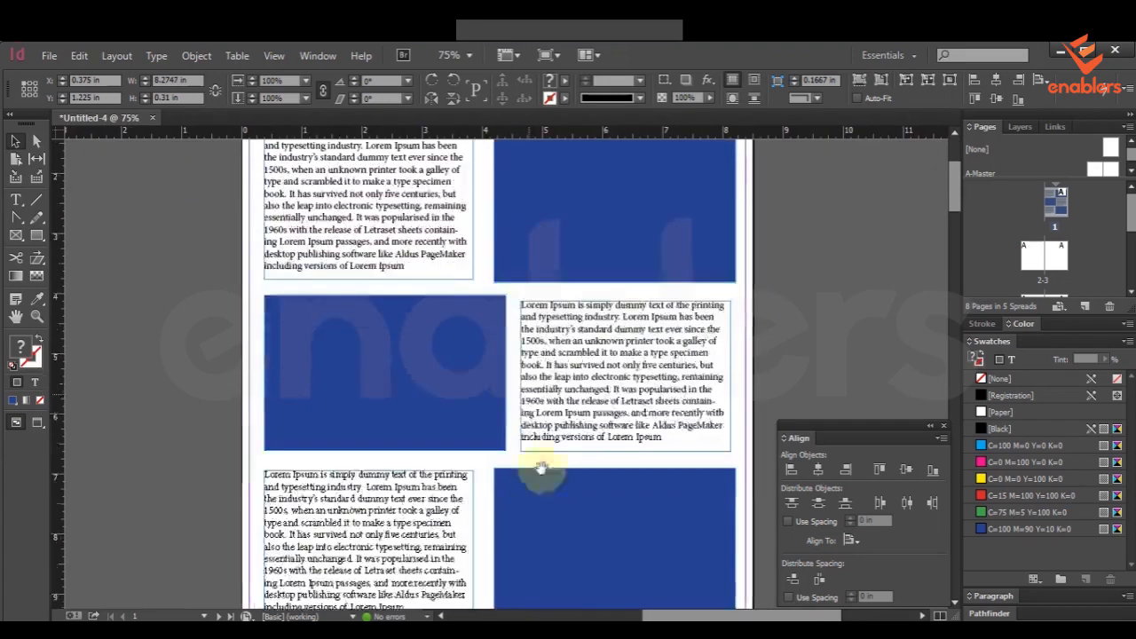
drag(725, 481, 188, 411)
scroll(634, 457, up, 10)
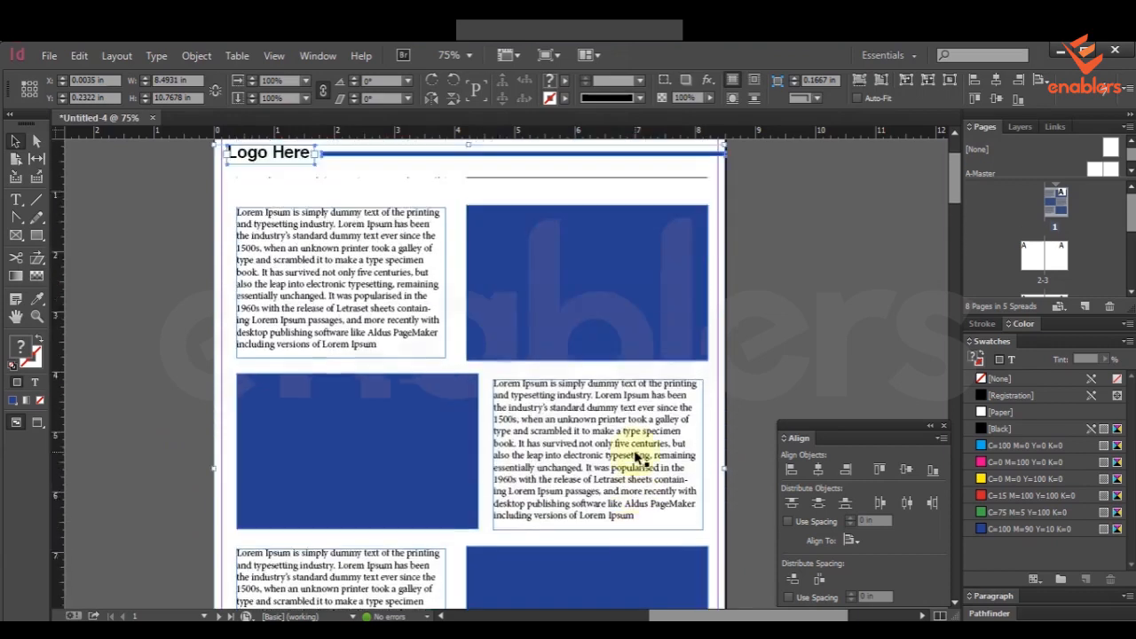
drag(656, 257, 637, 237)
drag(763, 238, 266, 193)
key(ctrl+minus)
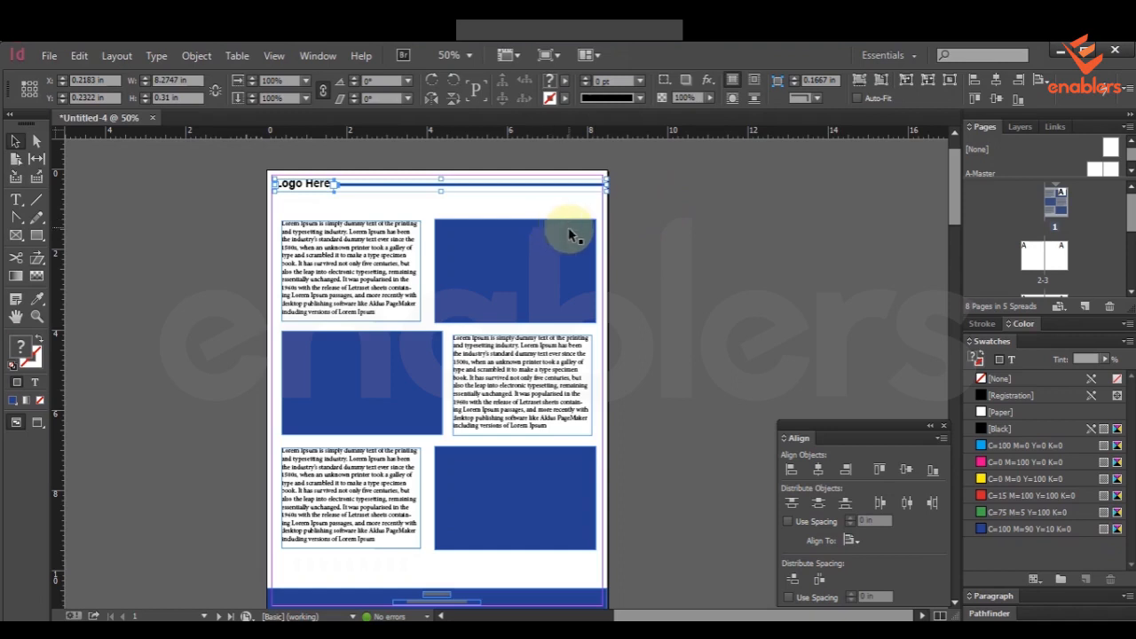
Open the A-Master spread and paste the copied header at the top of its left page, at X 0.1528 in, Y 0.2 in
drag(1058, 213, 1115, 189)
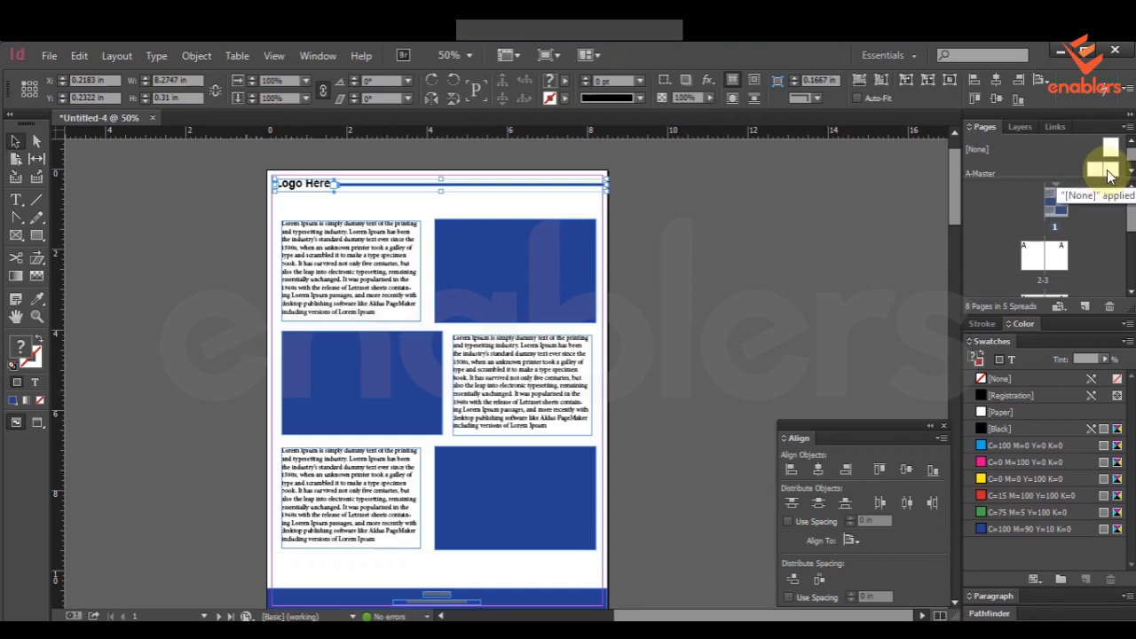
drag(1108, 175, 1095, 173)
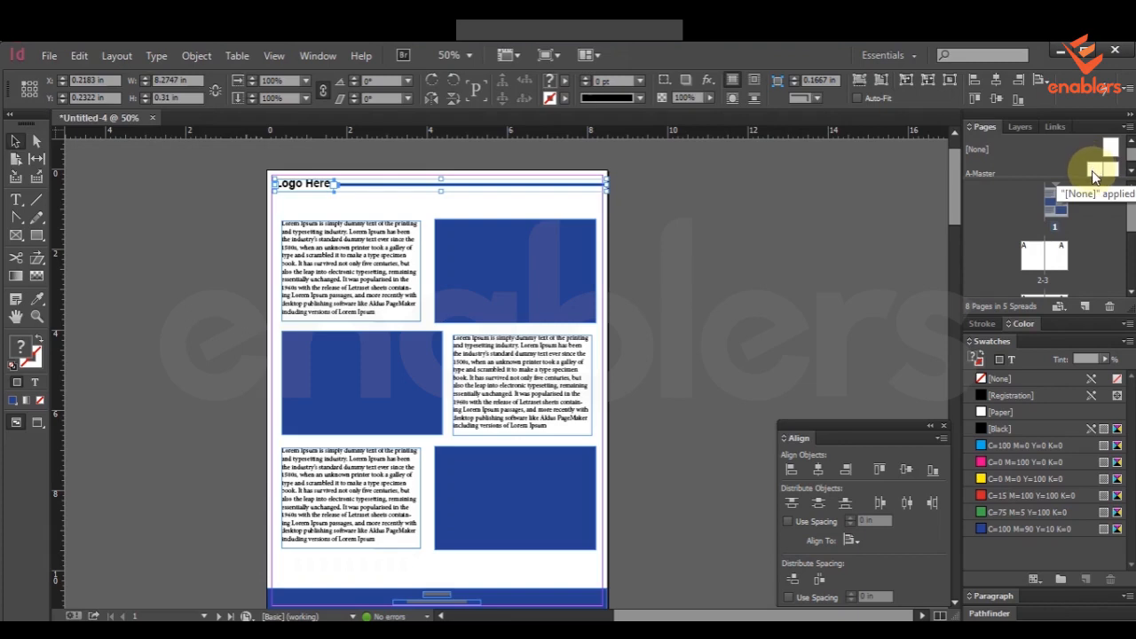
drag(1093, 175, 1092, 171)
double_click(1092, 171)
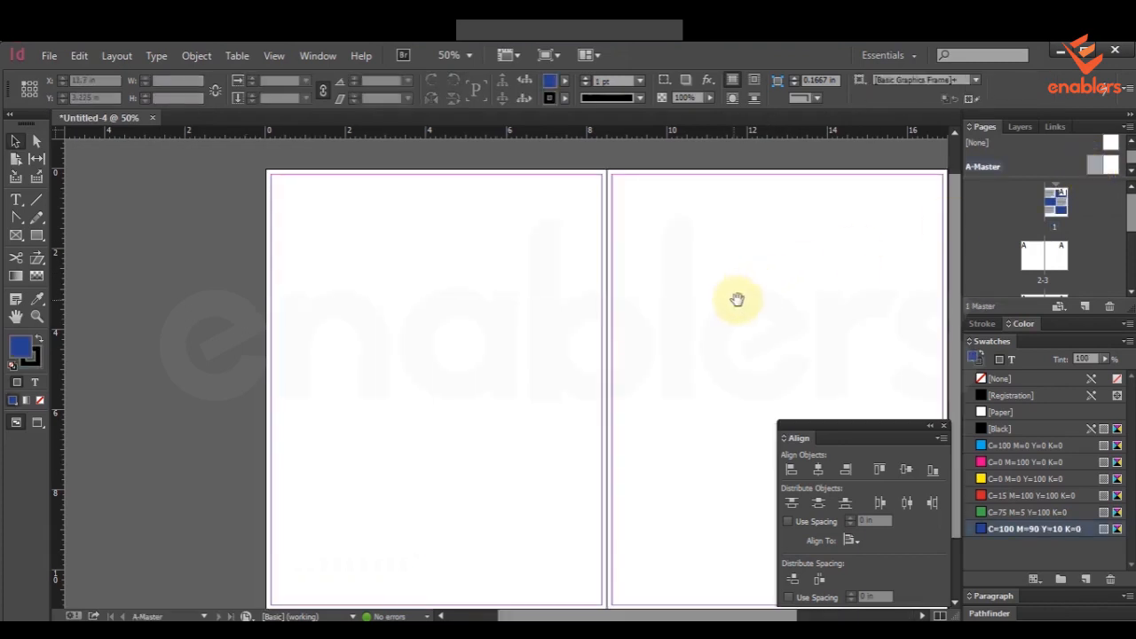
drag(737, 299, 680, 261)
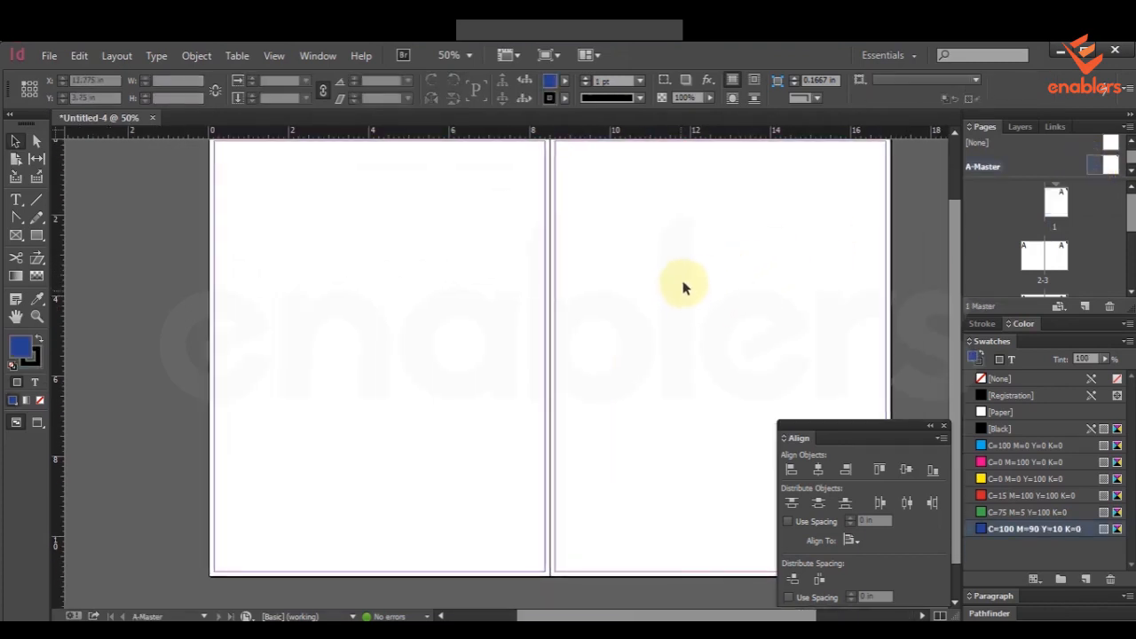
key(ctrl+v)
scroll(497, 373, up, 1)
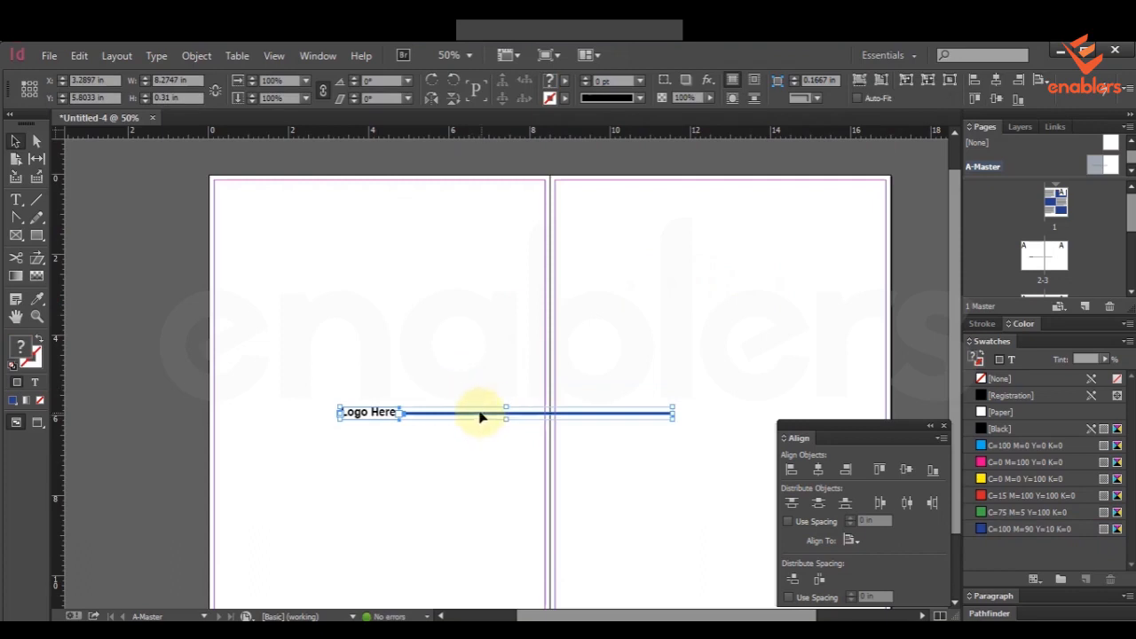
drag(480, 415, 357, 191)
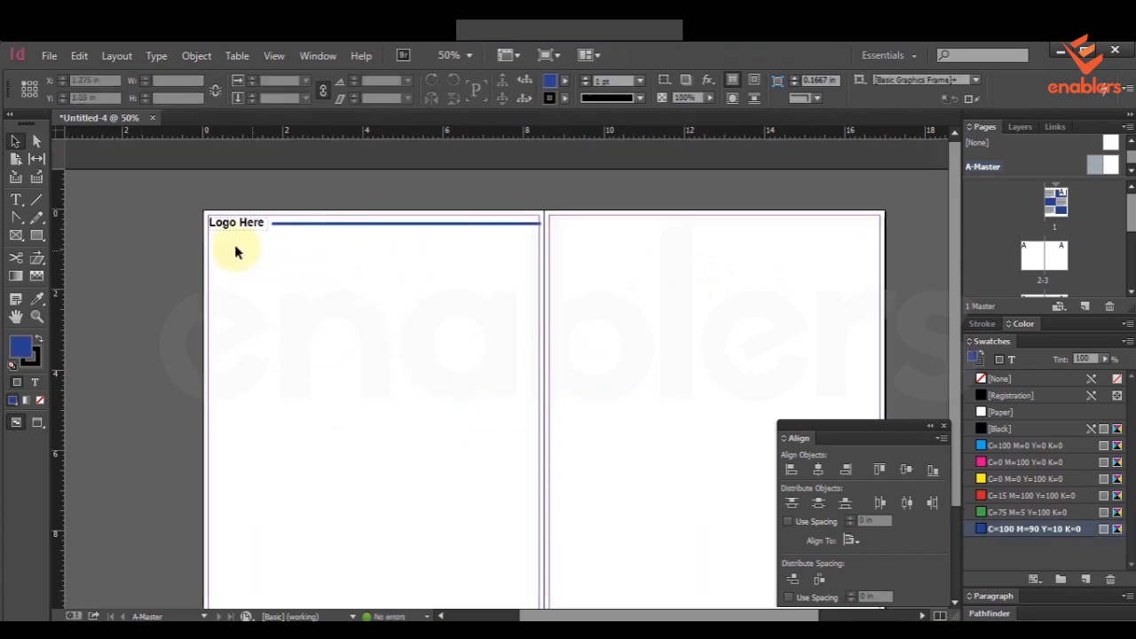
Duplicate the logo text and blue line onto the right page of A-Master, at X 8.68 in, Y 0.2 in
key(ctrl+a)
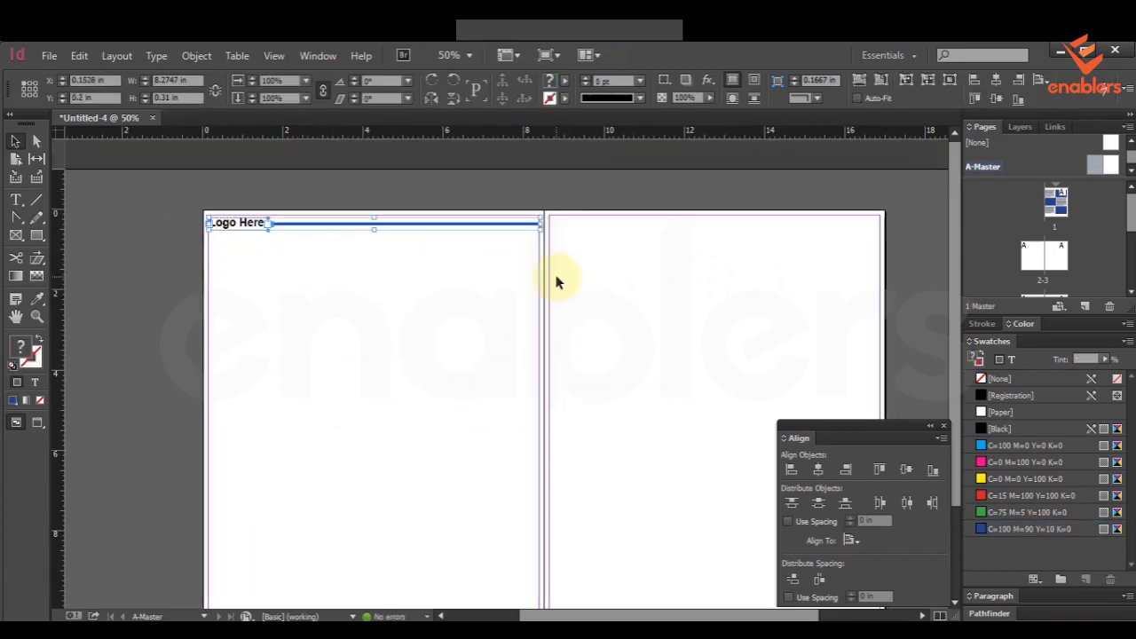
key(ctrl+equal)
drag(545, 291, 353, 285)
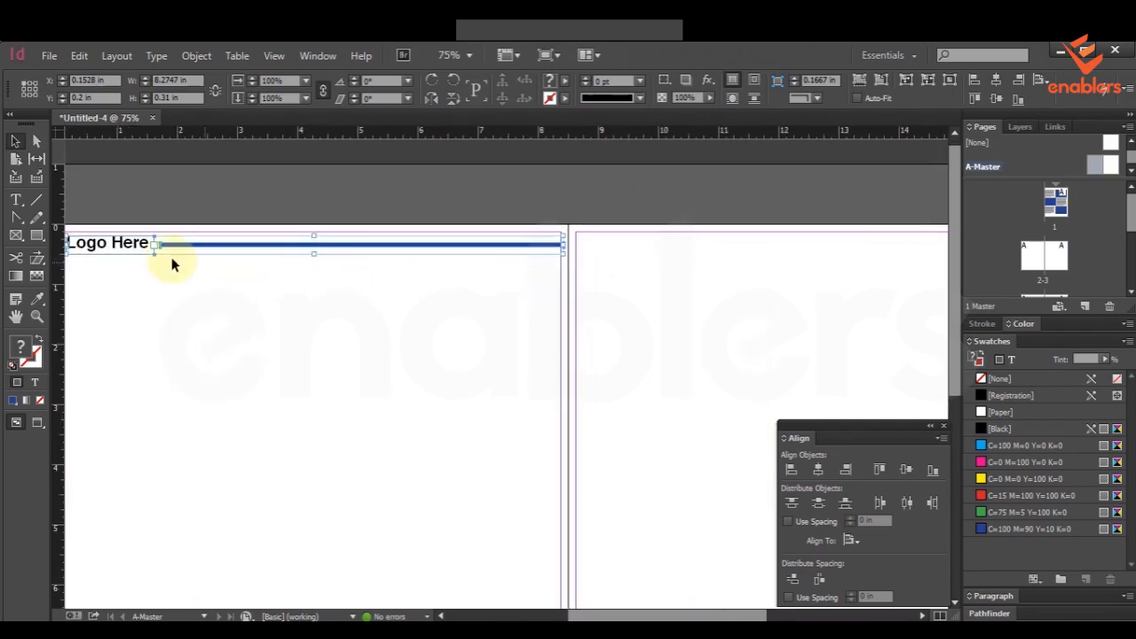
drag(116, 247, 515, 272)
key(ctrl+=)
key(ctrl+=)
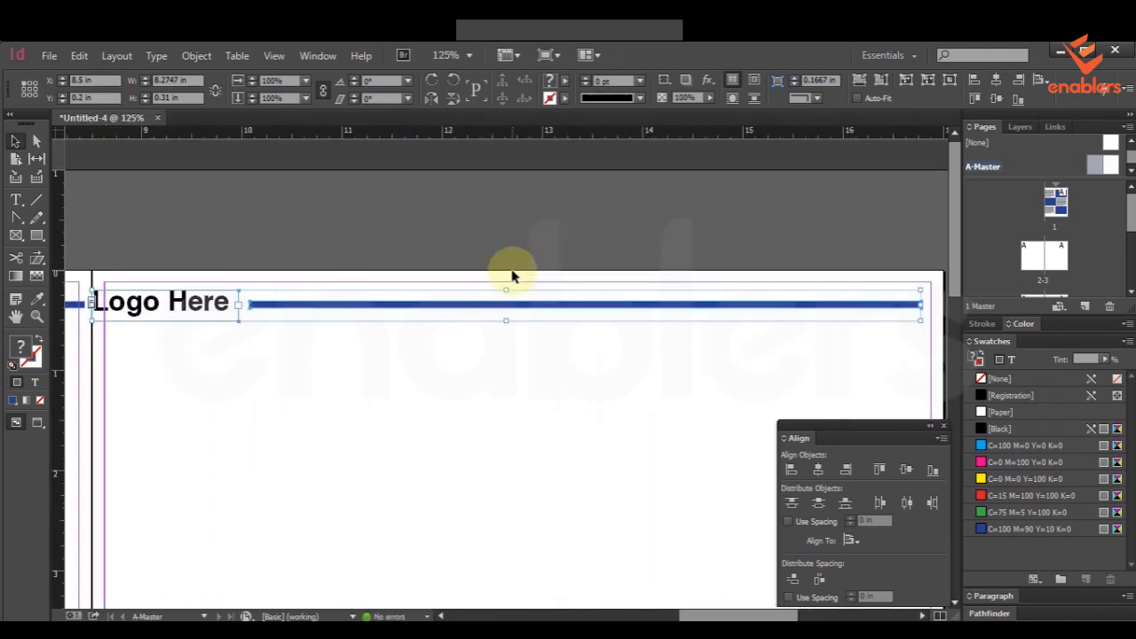
drag(278, 294, 297, 290)
key(ctrl+minus)
key(ctrl+minus)
key(ctrl+minus)
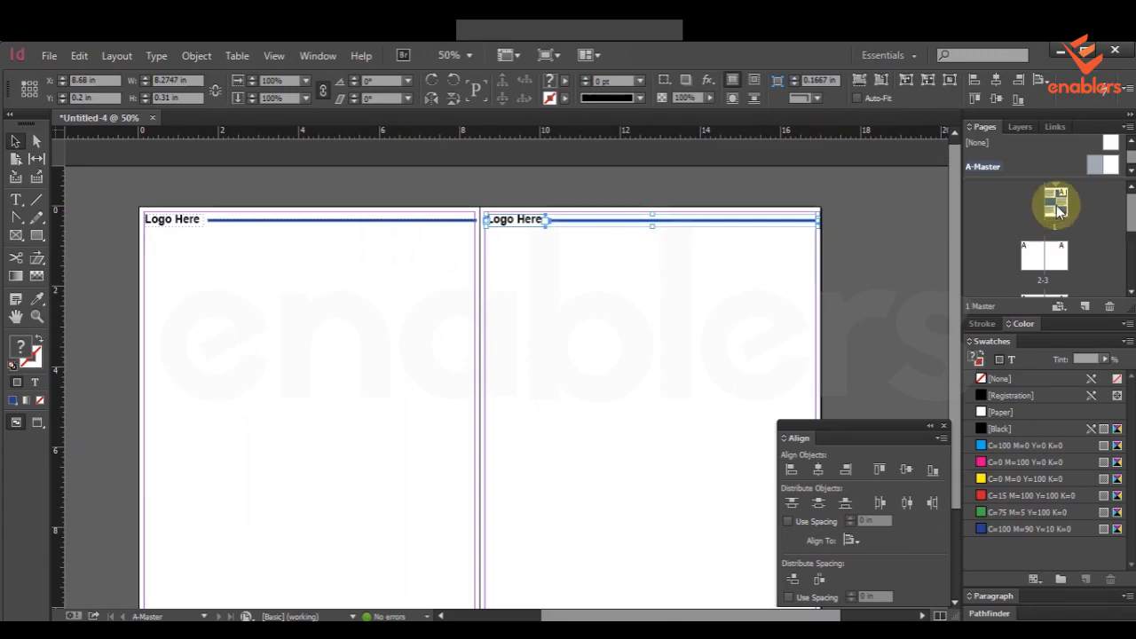
Return to page 1, remove its own header, and try to select the header supplied by A-Master
double_click(1058, 210)
drag(506, 241, 343, 233)
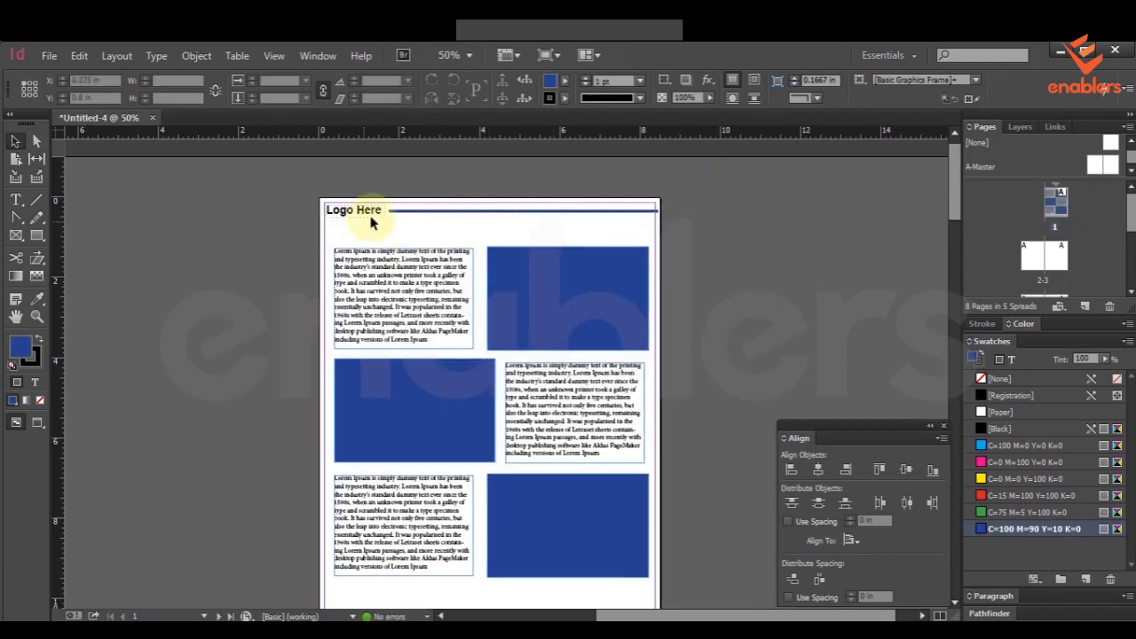
drag(259, 179, 731, 230)
drag(280, 188, 684, 235)
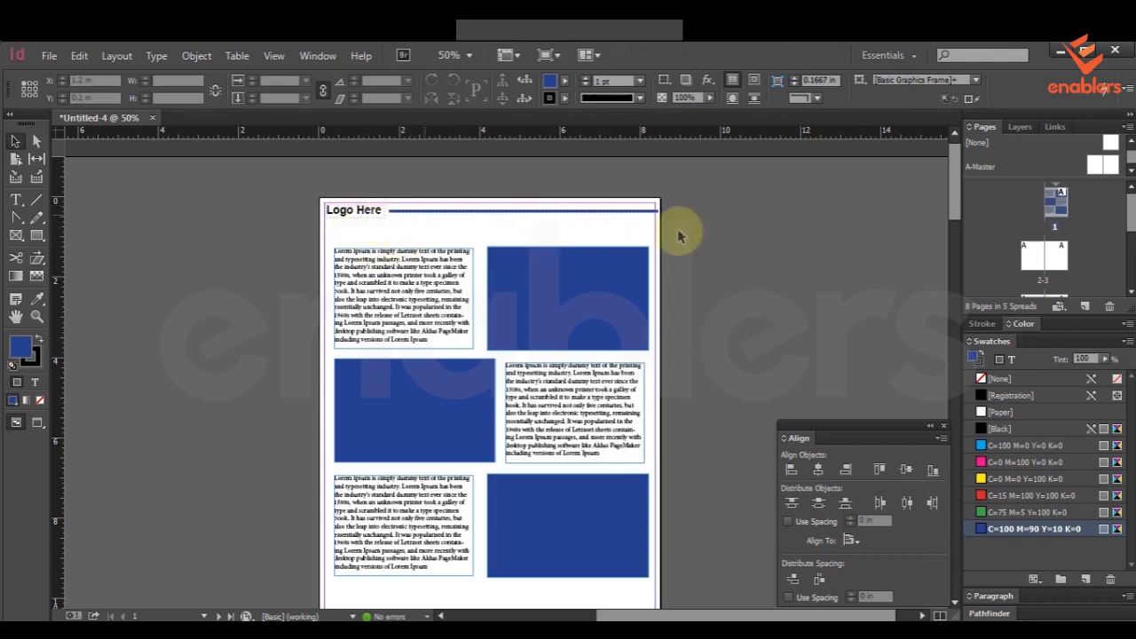
Check that the logo text is selectable on A-Master, and inspect the header on page 1 and the following spreads
double_click(1096, 169)
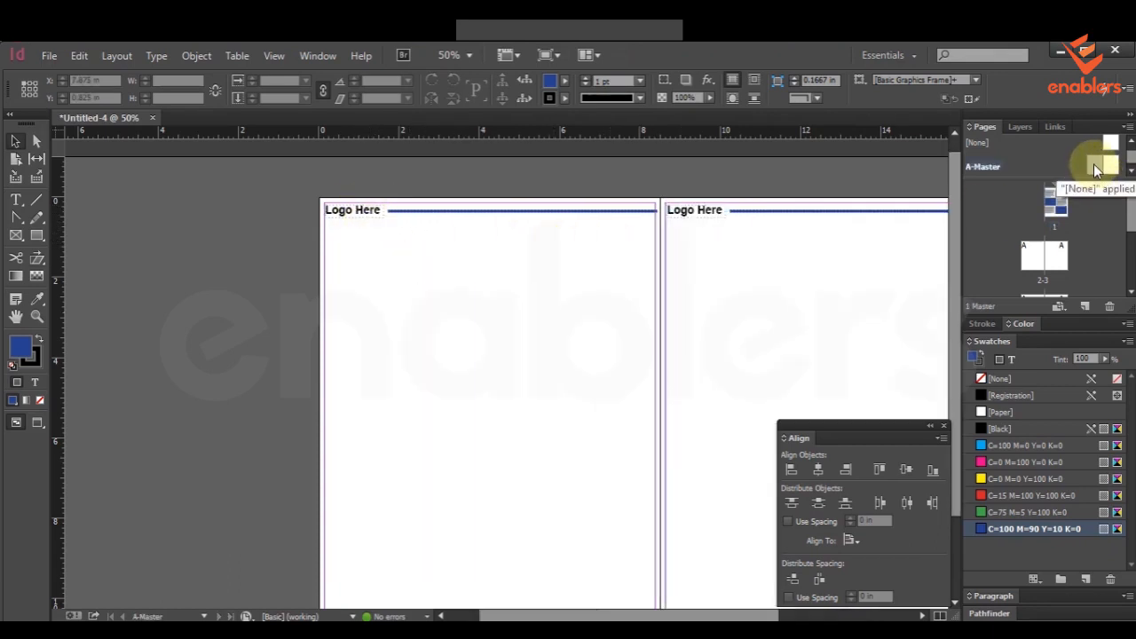
click(360, 210)
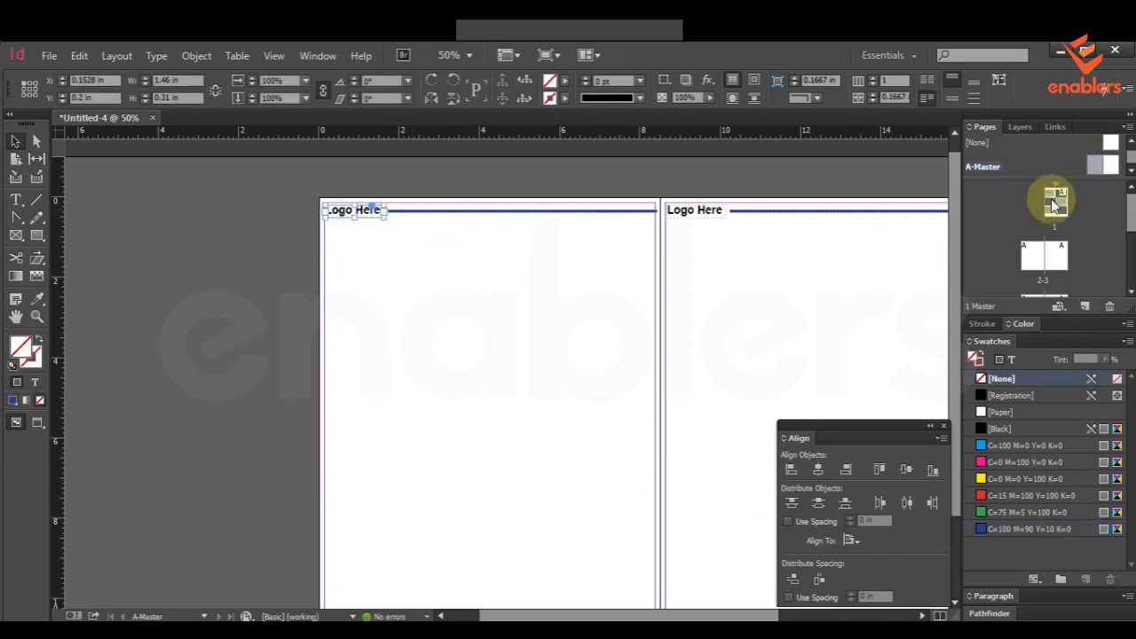
double_click(1060, 208)
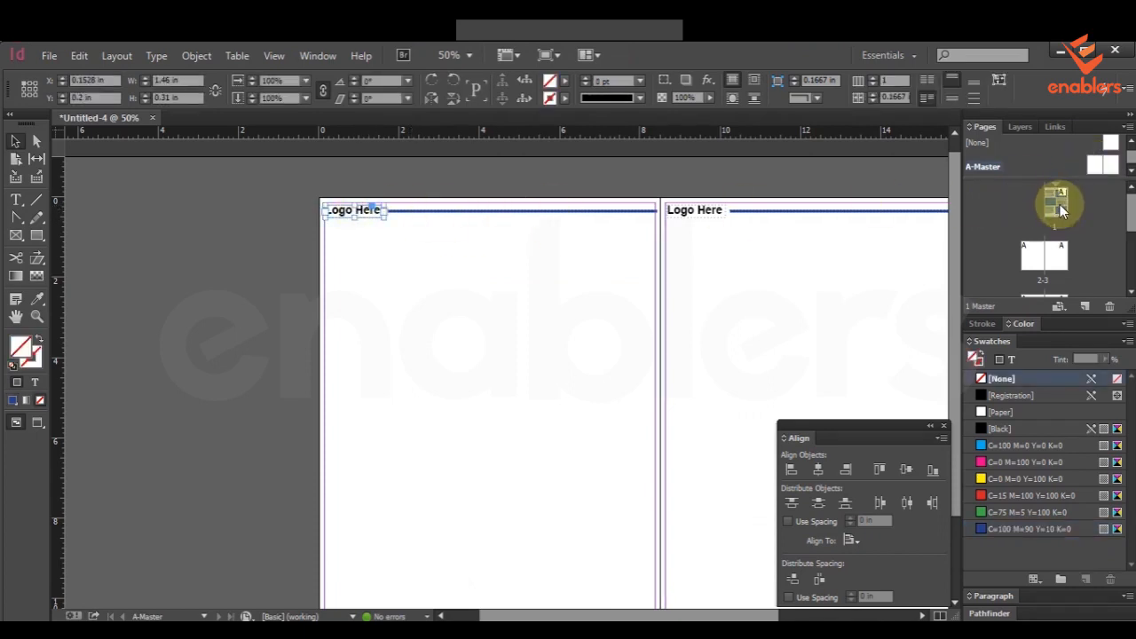
right_click(841, 271)
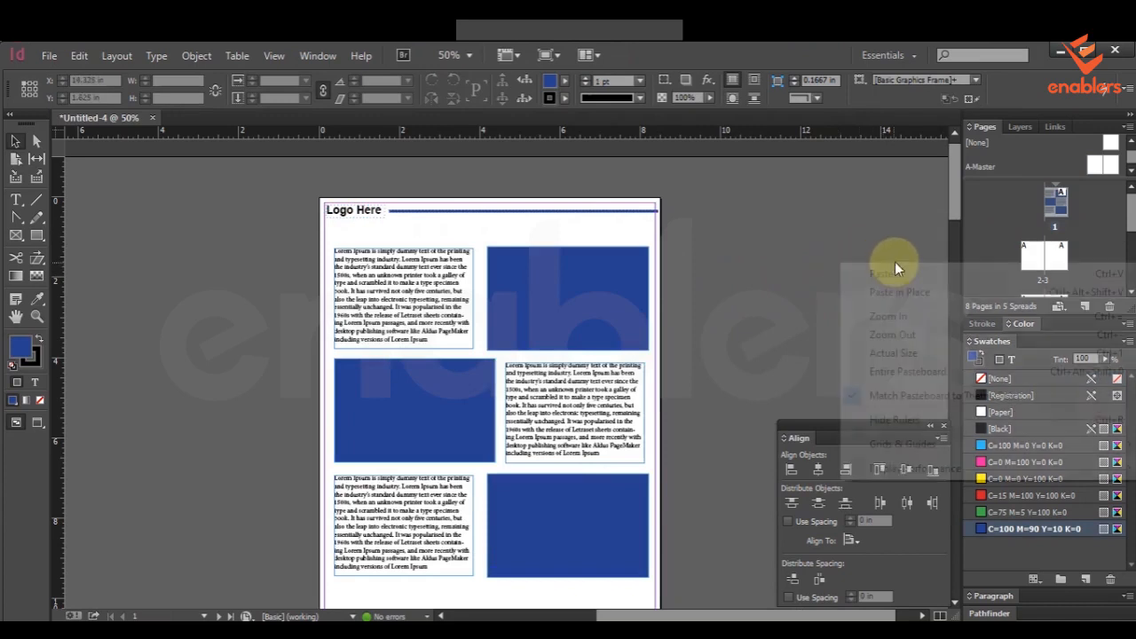
click(807, 259)
scroll(808, 261, down, 3)
scroll(635, 359, down, 15)
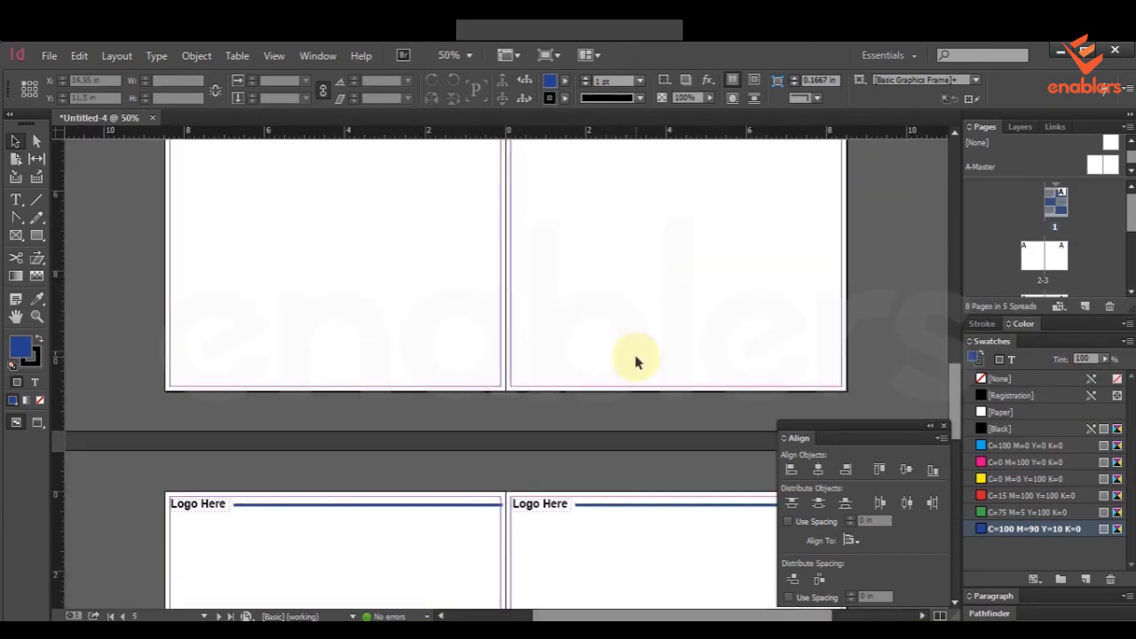
Select the blue footer bar with its logo and web address text on page 1 and copy it
scroll(653, 352, up, 15)
ctrl+click(653, 354)
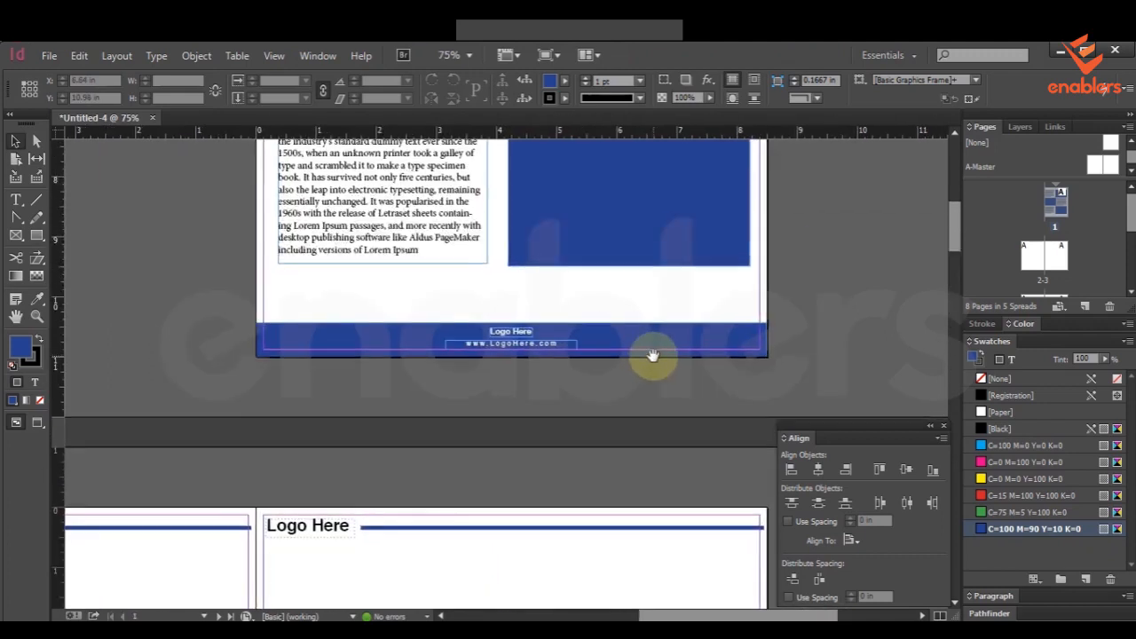
key(ctrl+equal)
drag(735, 355, 330, 299)
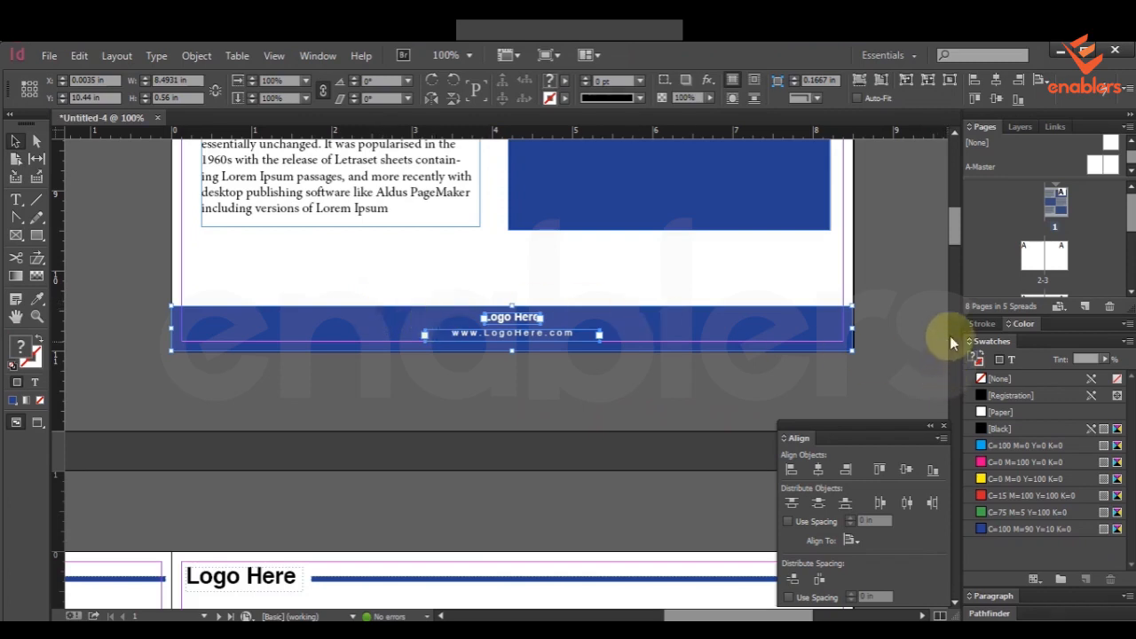
Paste the footer onto the left page of A-Master and place it along the bottom edge at X 0.0035 in, Y 10.44 in
double_click(1098, 169)
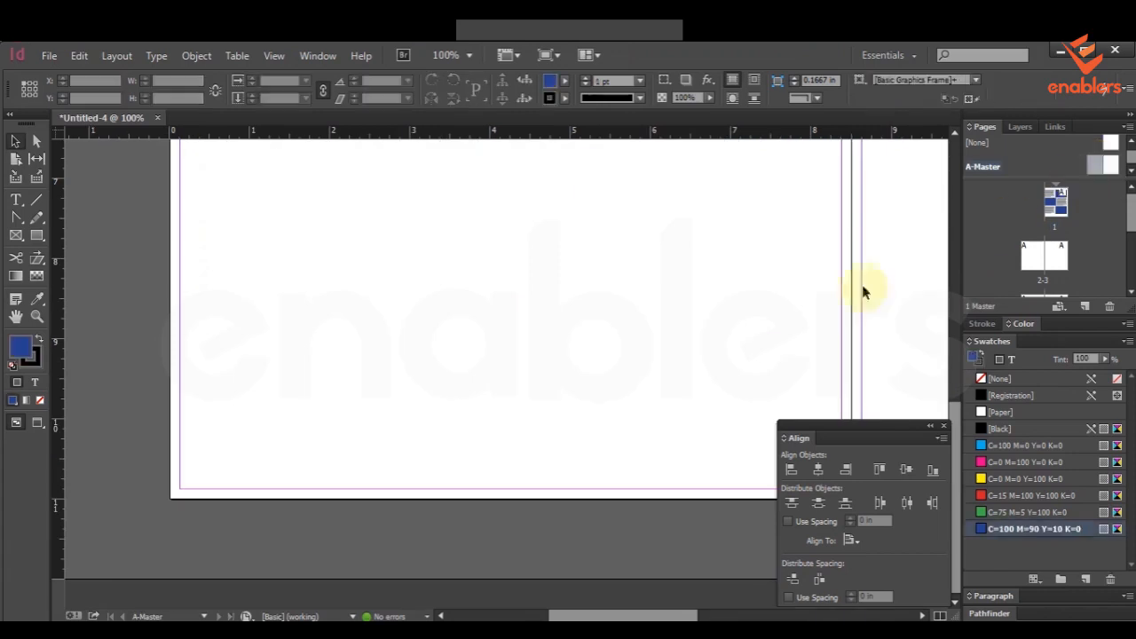
key(ctrl+v)
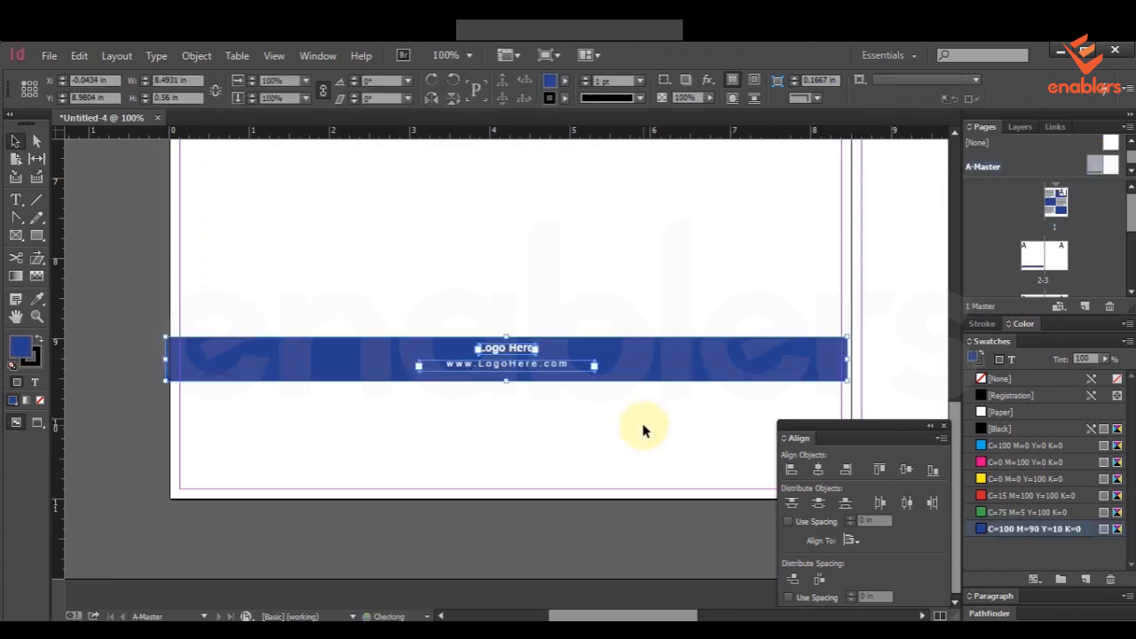
drag(588, 438, 557, 373)
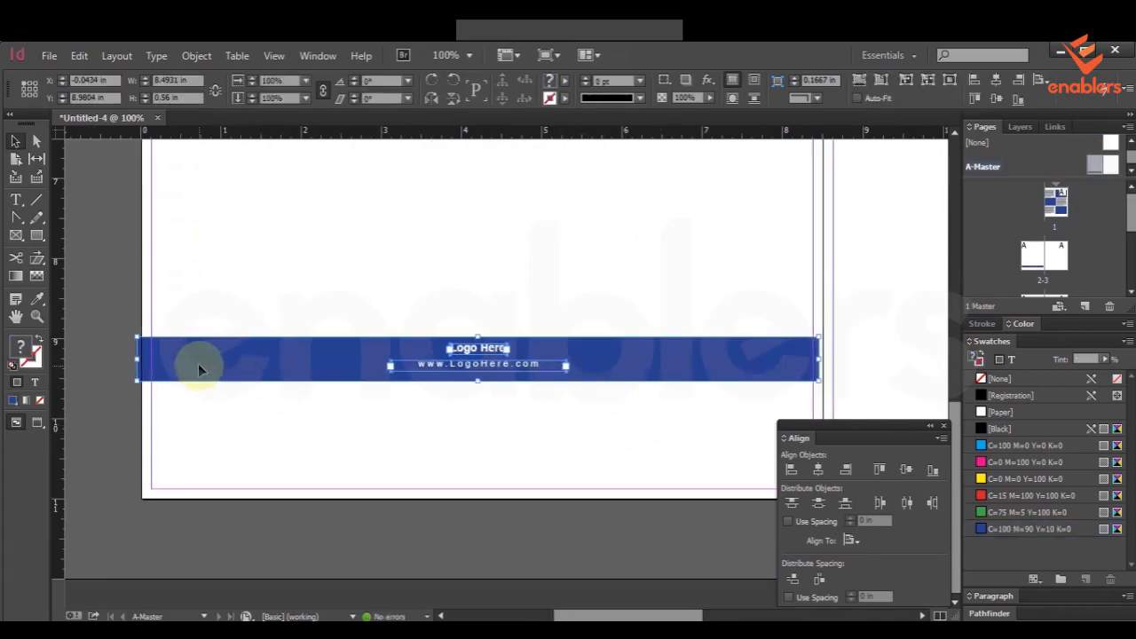
drag(190, 363, 195, 478)
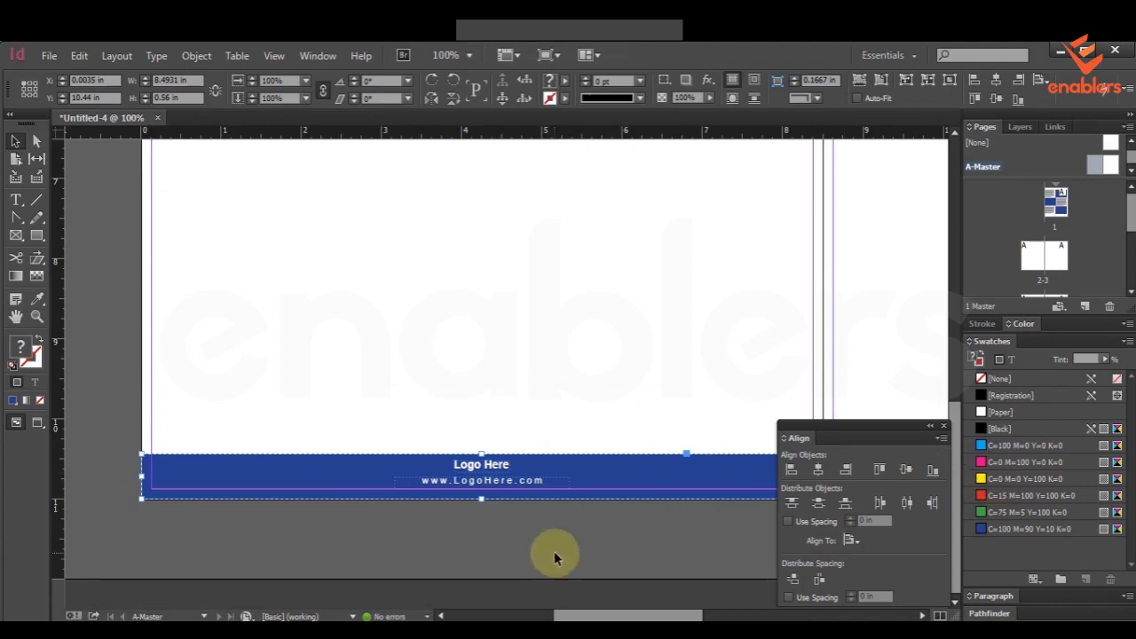
click(576, 523)
Duplicate the footer bar and its text onto the right page of A-Master, directly beside the left page's footer
key(ctrl+minus)
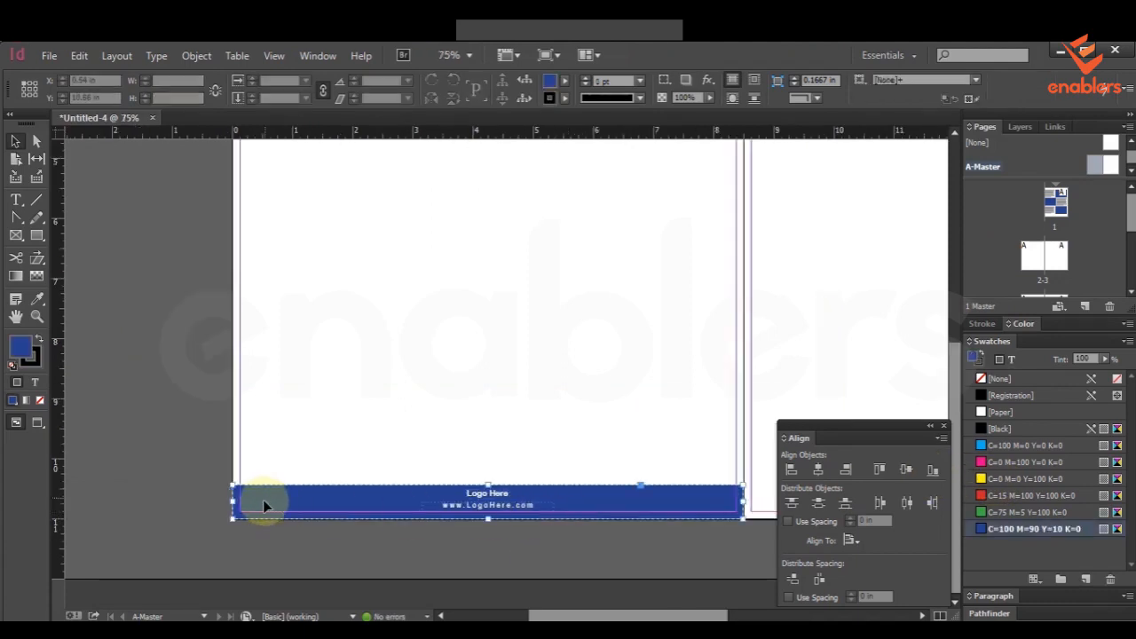
drag(258, 498, 839, 381)
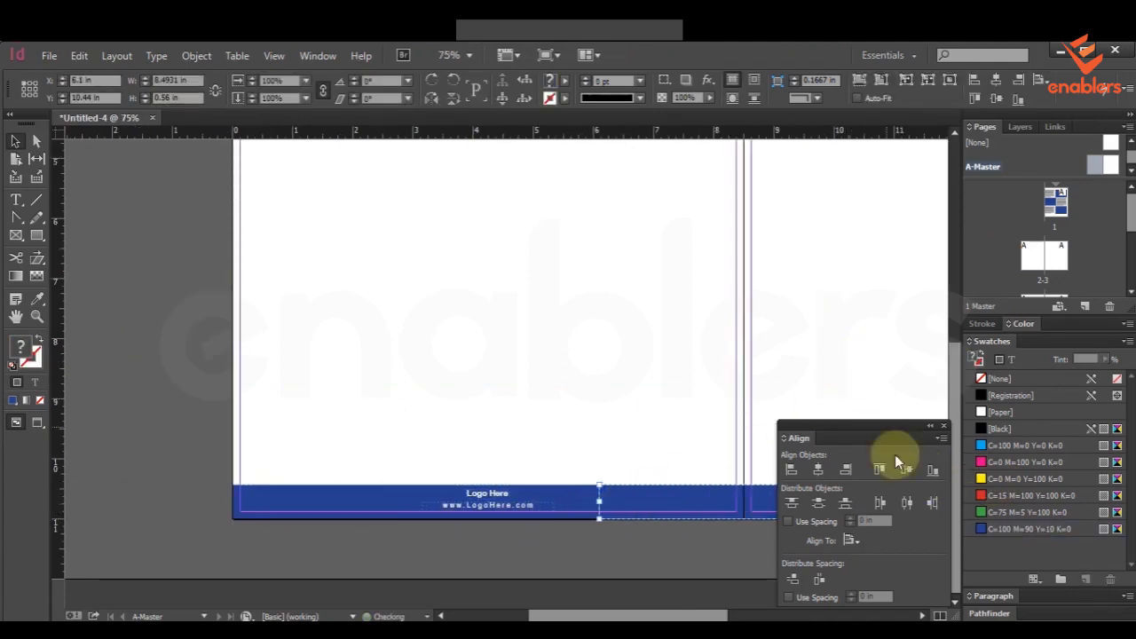
click(791, 469)
click(508, 412)
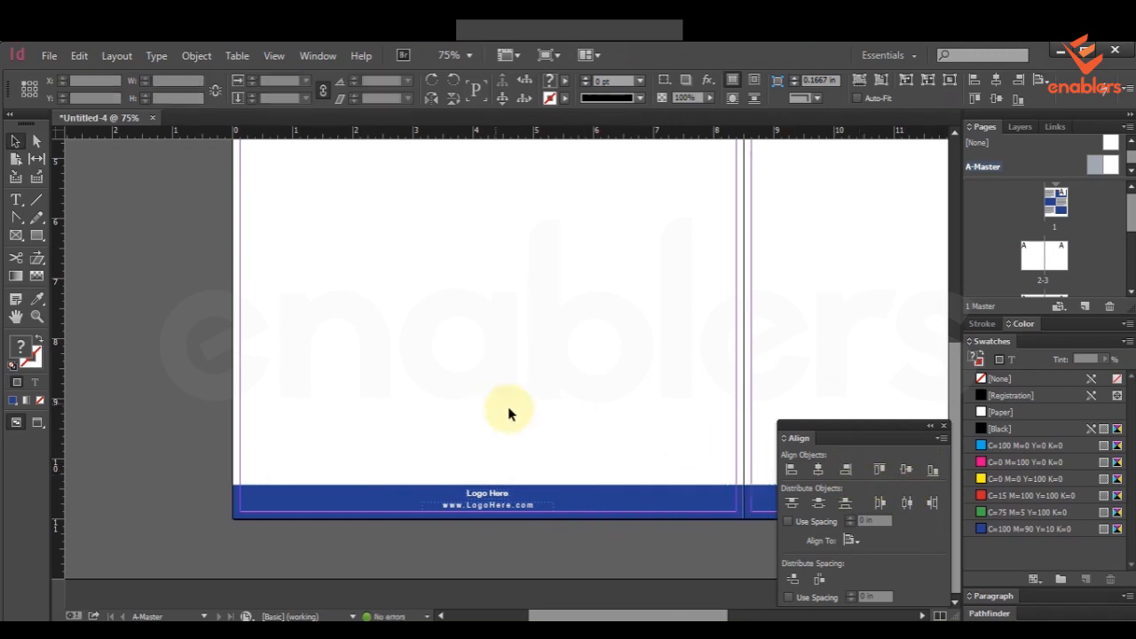
drag(648, 419, 335, 414)
drag(604, 413, 484, 435)
drag(477, 495, 554, 502)
drag(294, 509, 399, 510)
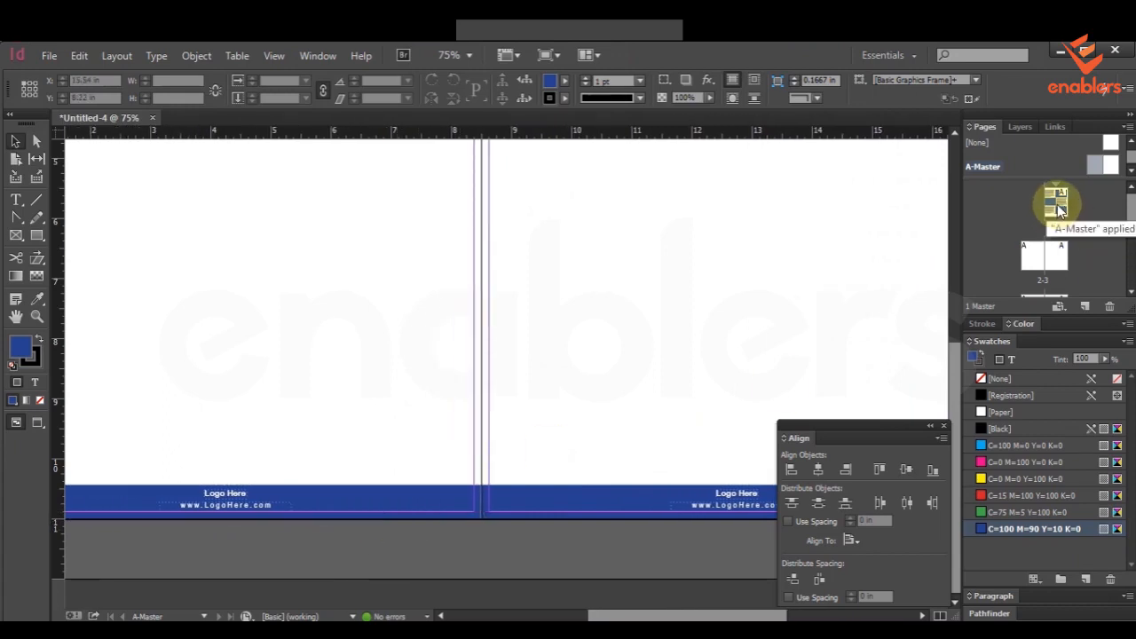
Go back to page 1 and examine the master header and footer on every spread through page 8
double_click(1056, 204)
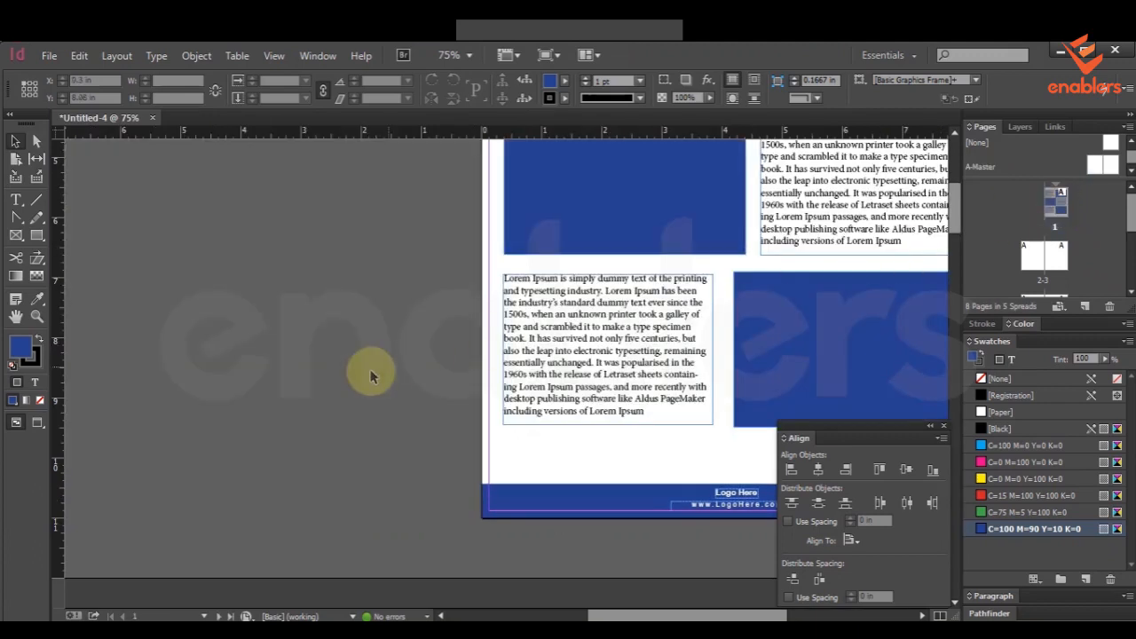
scroll(363, 381, down, 3)
drag(424, 371, 295, 388)
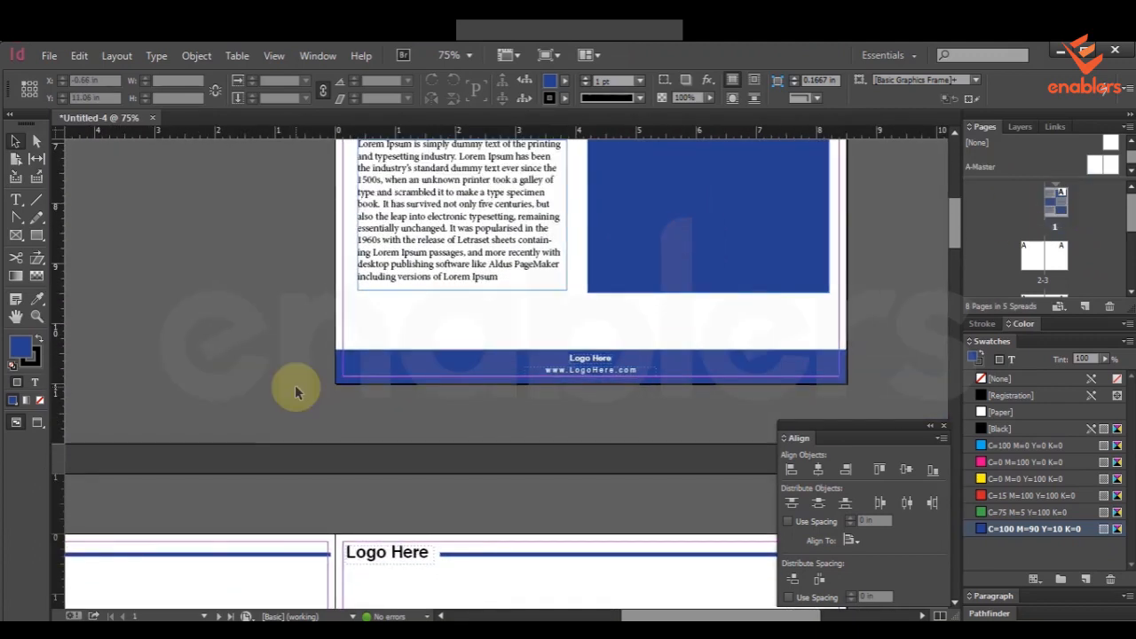
key(ctrl+minus)
scroll(334, 380, down, 8)
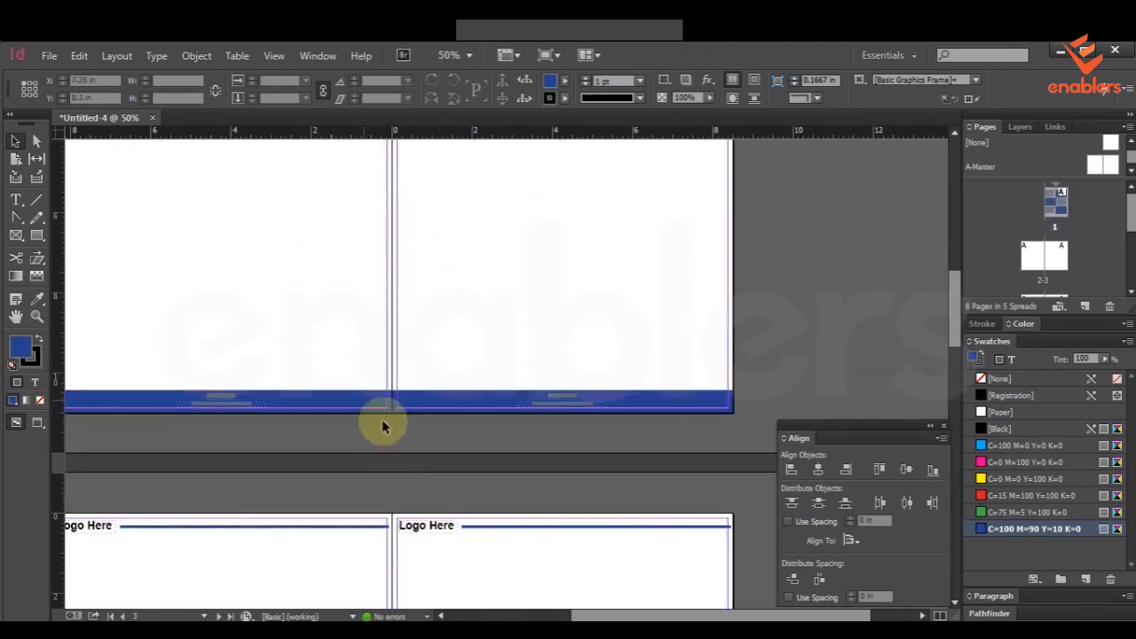
drag(383, 428, 510, 402)
key(ctrl+equal)
drag(245, 306, 501, 406)
scroll(501, 407, down, 7)
scroll(584, 456, down, 10)
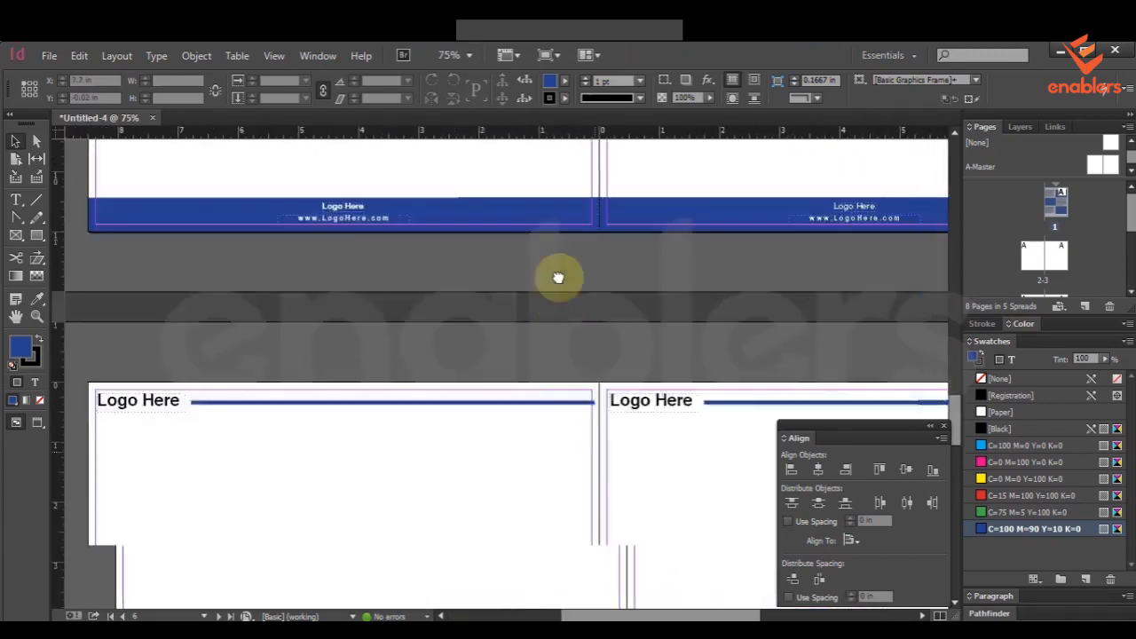
key(ctrl+minus)
scroll(457, 389, left, 1)
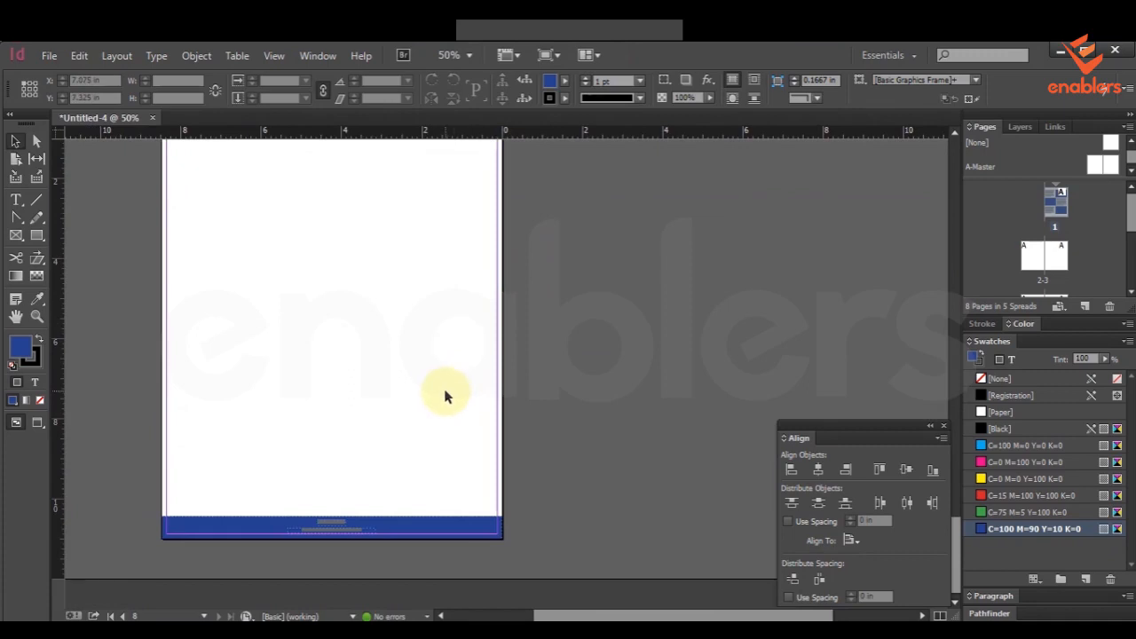
Append pages 9 and 10 to the end of the document, using the A-Master layout
key(ctrl+equal)
drag(446, 395, 480, 349)
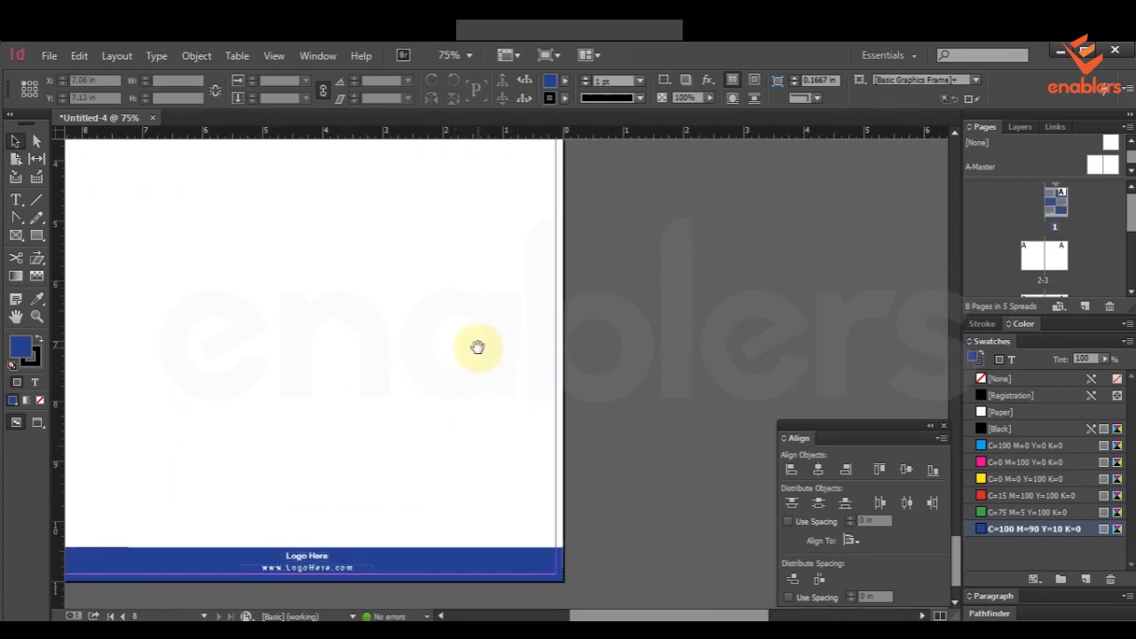
key(ctrl+minus)
scroll(476, 346, right, 3)
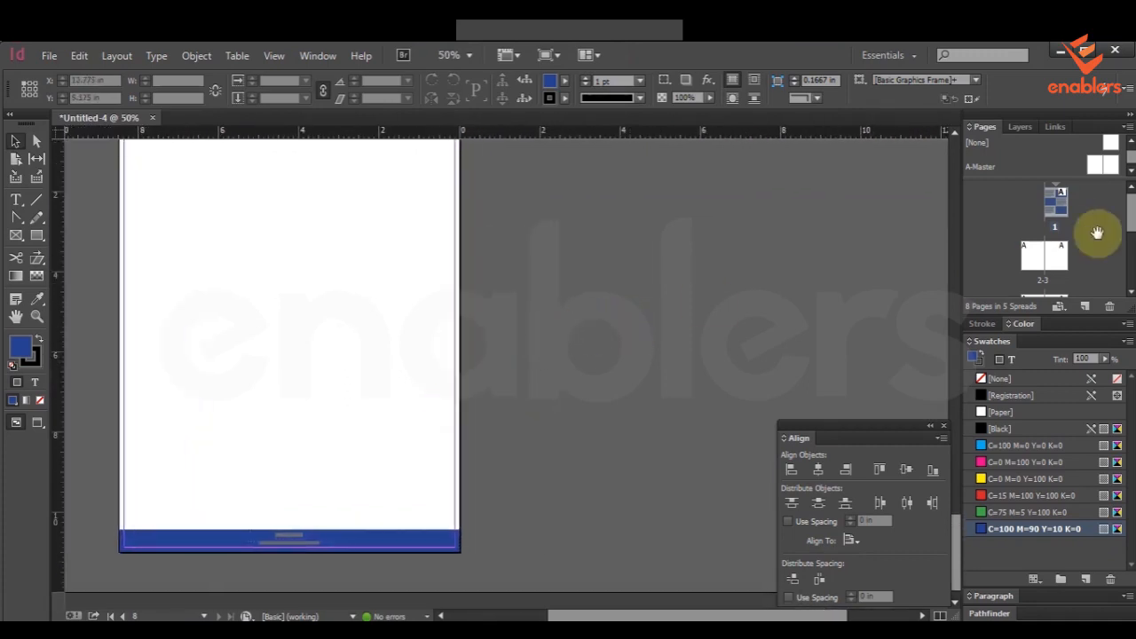
scroll(1098, 233, down, 5)
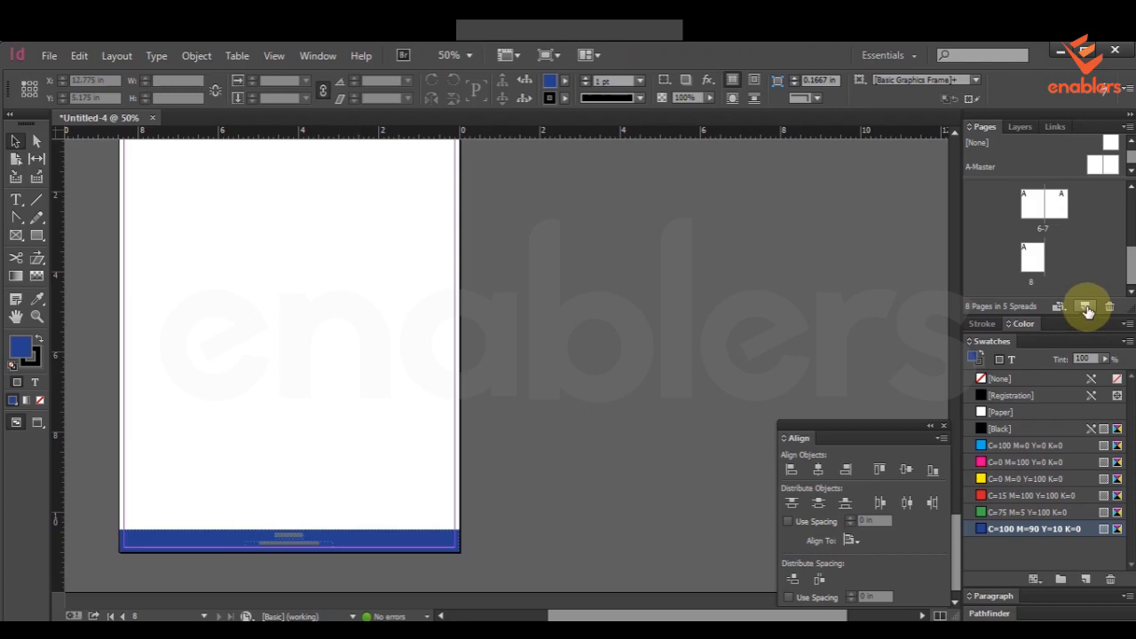
click(1087, 308)
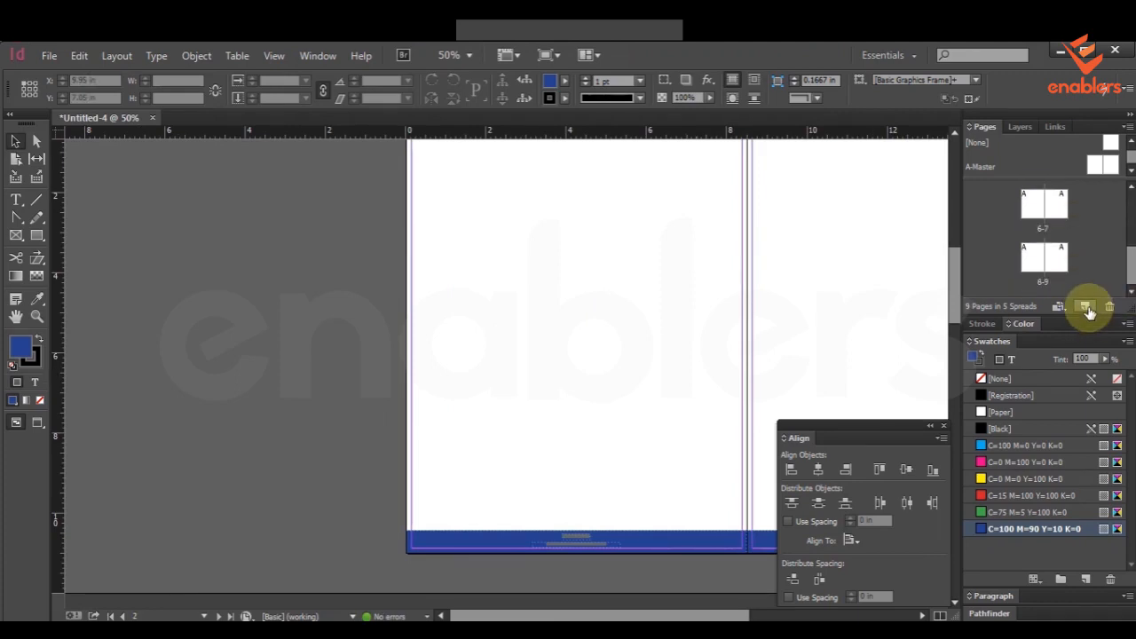
click(1088, 309)
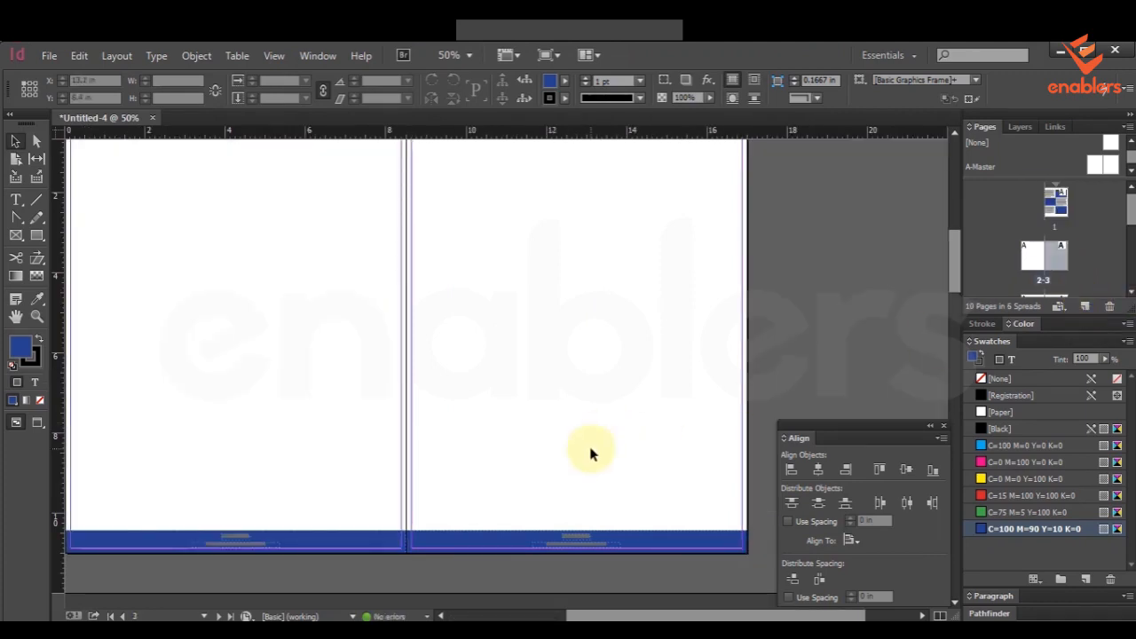
Append pages 11 and 12 to the end of the document, using the A-Master layout
key(ctrl+minus)
key(ctrl+minus)
scroll(594, 440, down, 3)
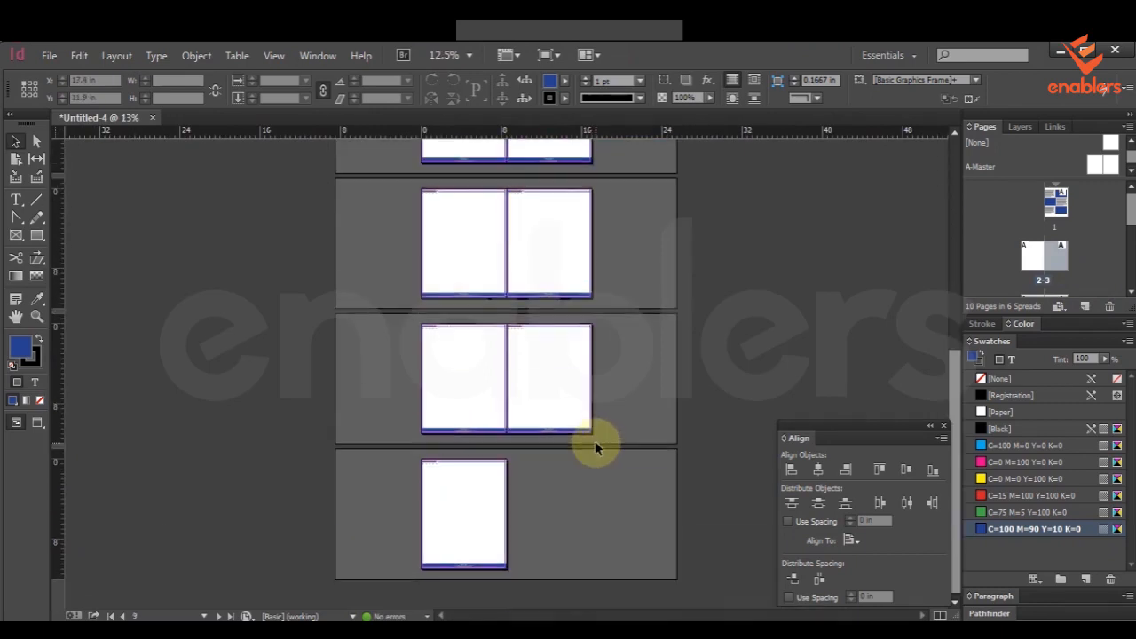
scroll(1053, 248, down, 5)
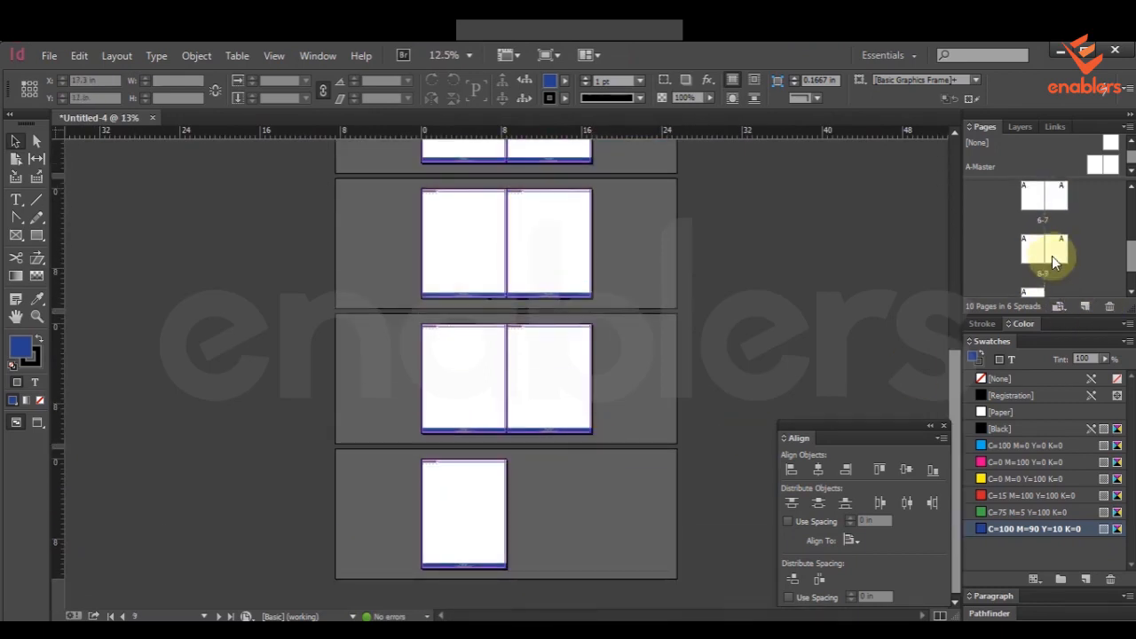
click(1088, 308)
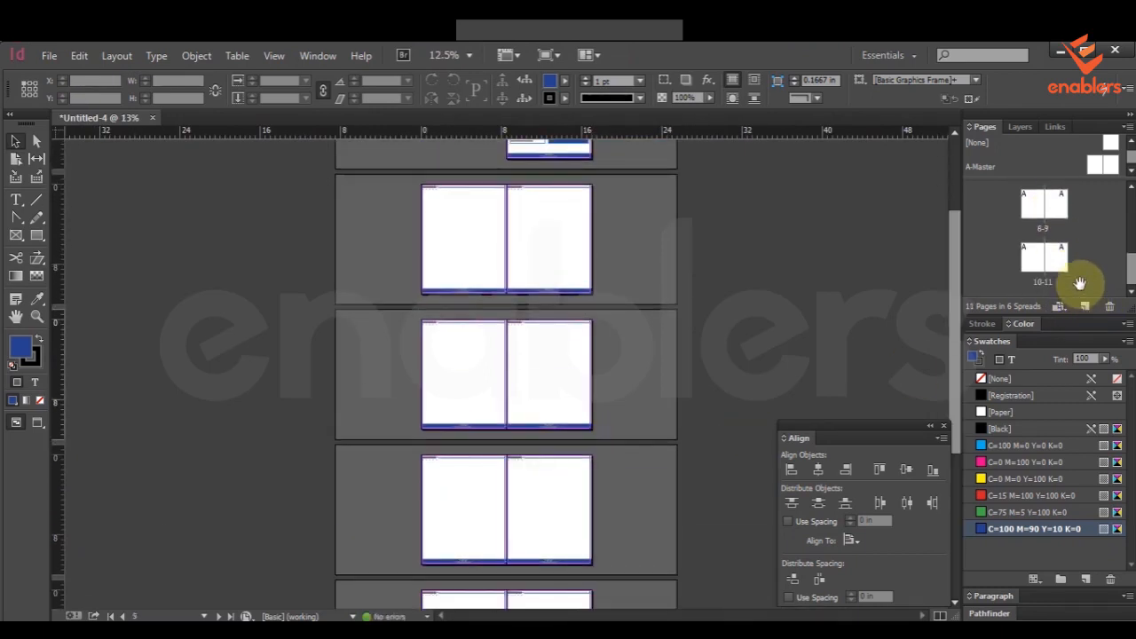
click(1085, 306)
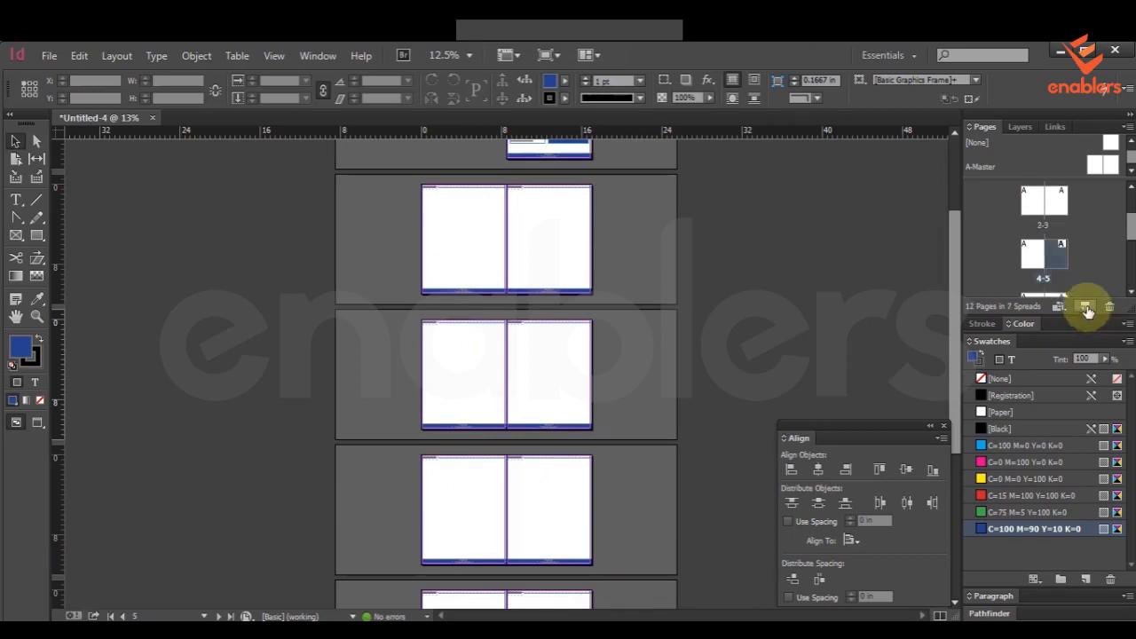
Examine the master header and footer on the added pages, going from page 12 back up to page 1
scroll(1071, 278, down, 2)
scroll(621, 460, down, 3)
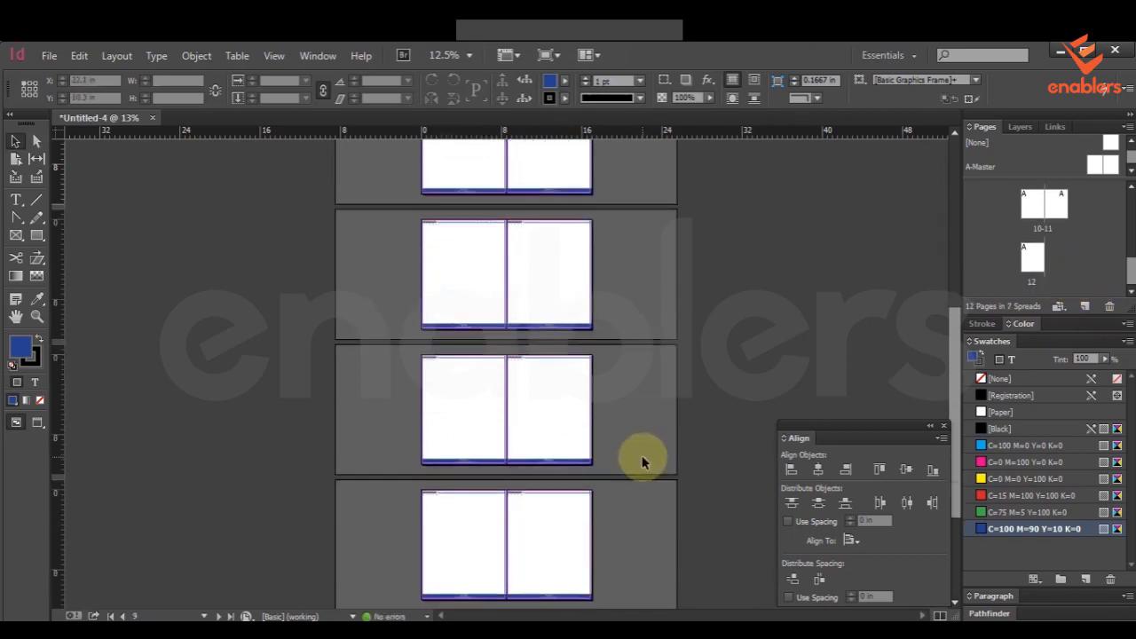
key(ctrl+equal)
key(ctrl+equal)
key(ctrl+equal)
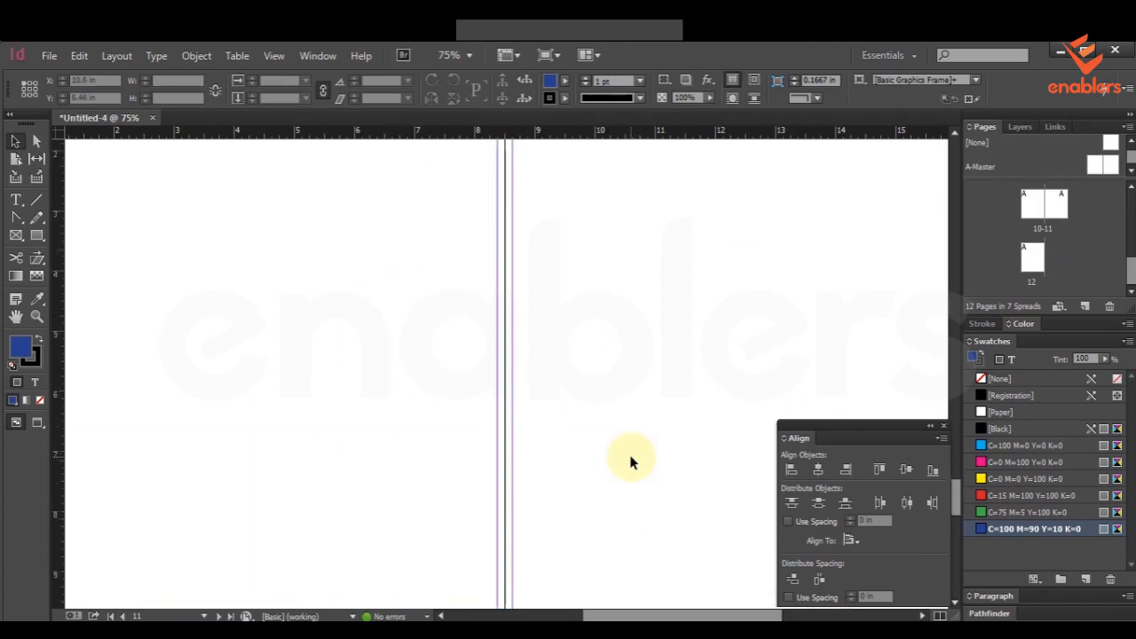
scroll(632, 462, down, 3)
scroll(630, 459, down, 3)
scroll(630, 460, left, 4)
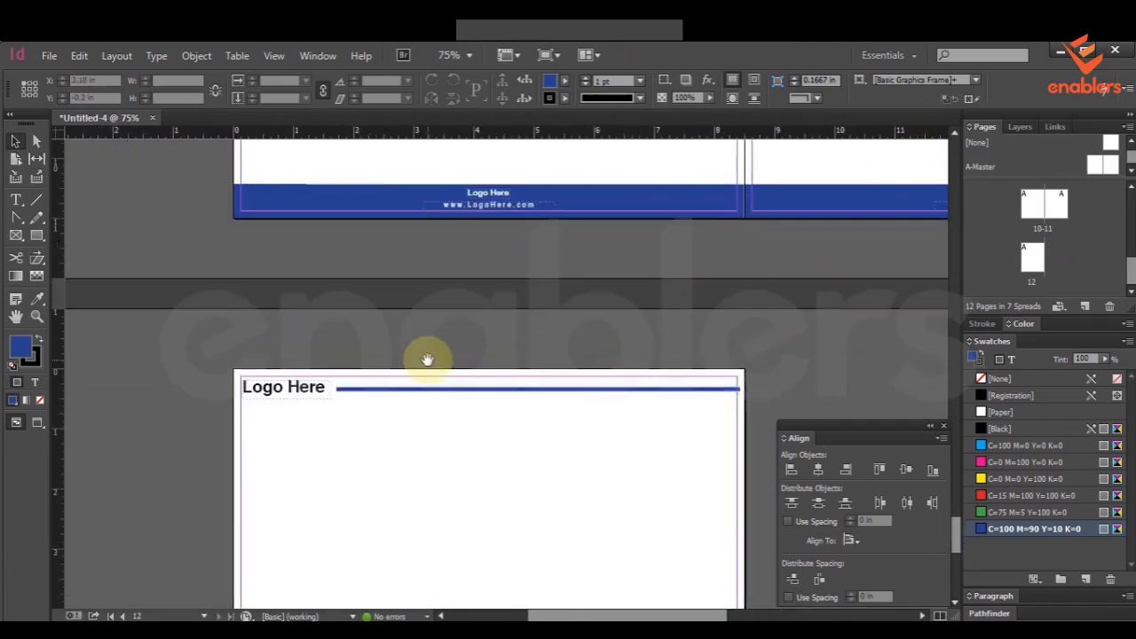
key(ctrl+minus)
drag(653, 316, 418, 411)
drag(474, 292, 551, 459)
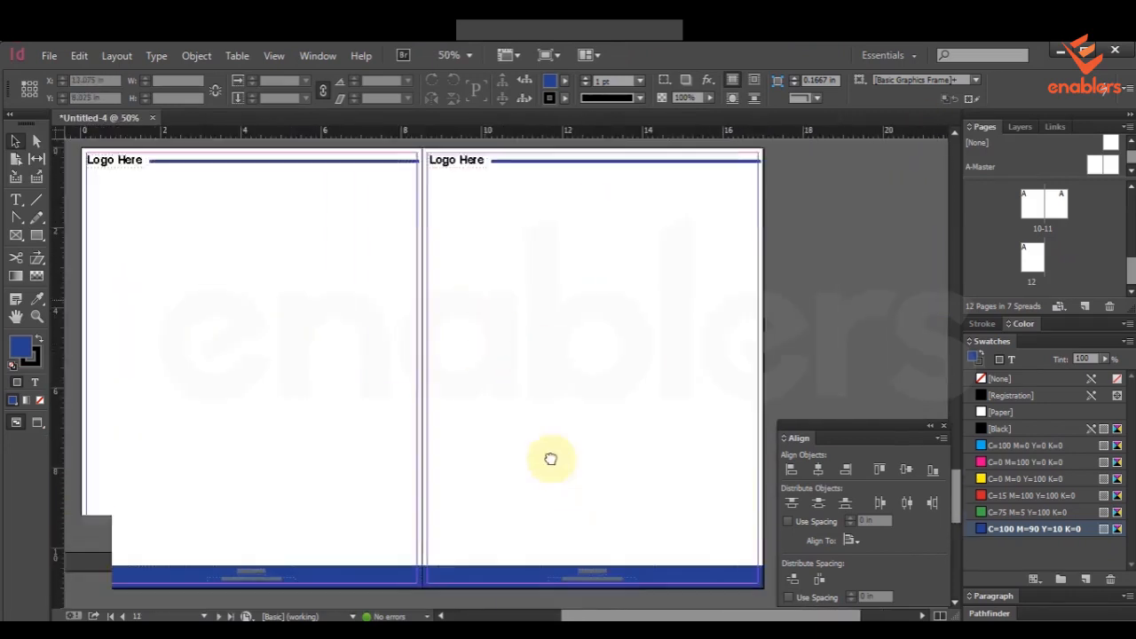
drag(355, 160, 498, 462)
drag(480, 306, 496, 517)
drag(497, 213, 501, 526)
drag(457, 195, 480, 403)
drag(479, 324, 482, 418)
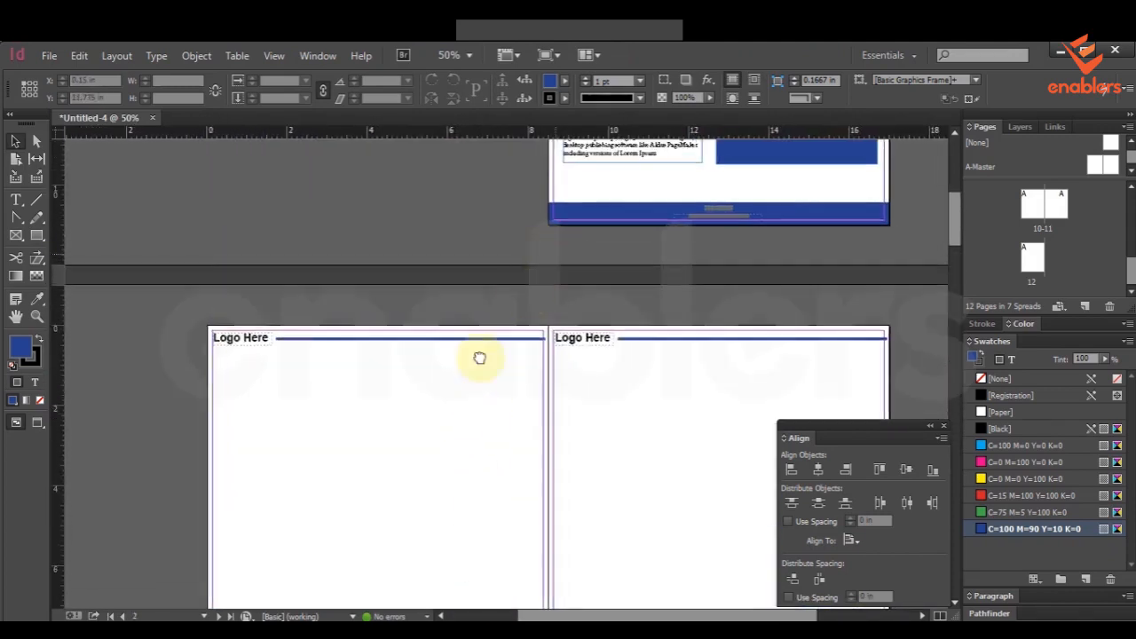
drag(477, 358, 451, 439)
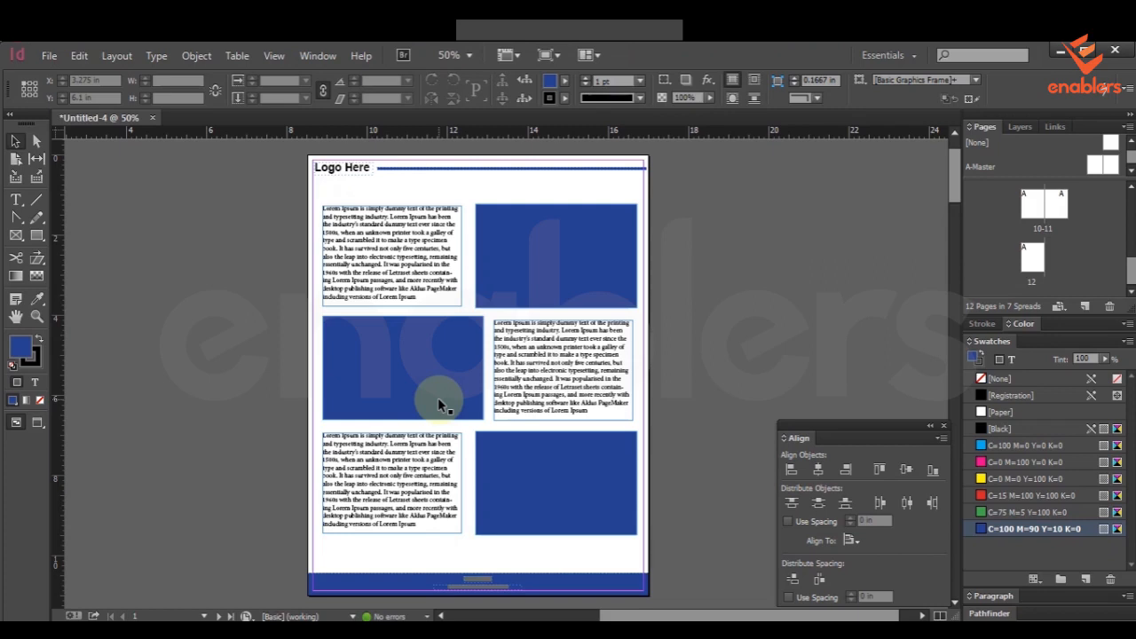
scroll(438, 397, up, 1)
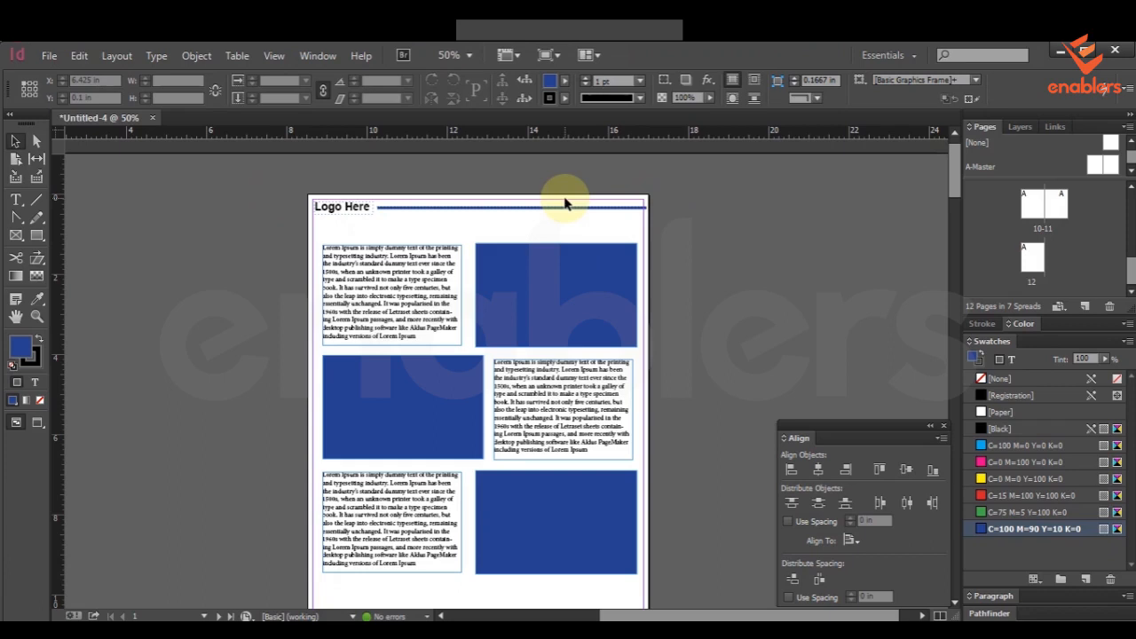
drag(695, 172, 282, 224)
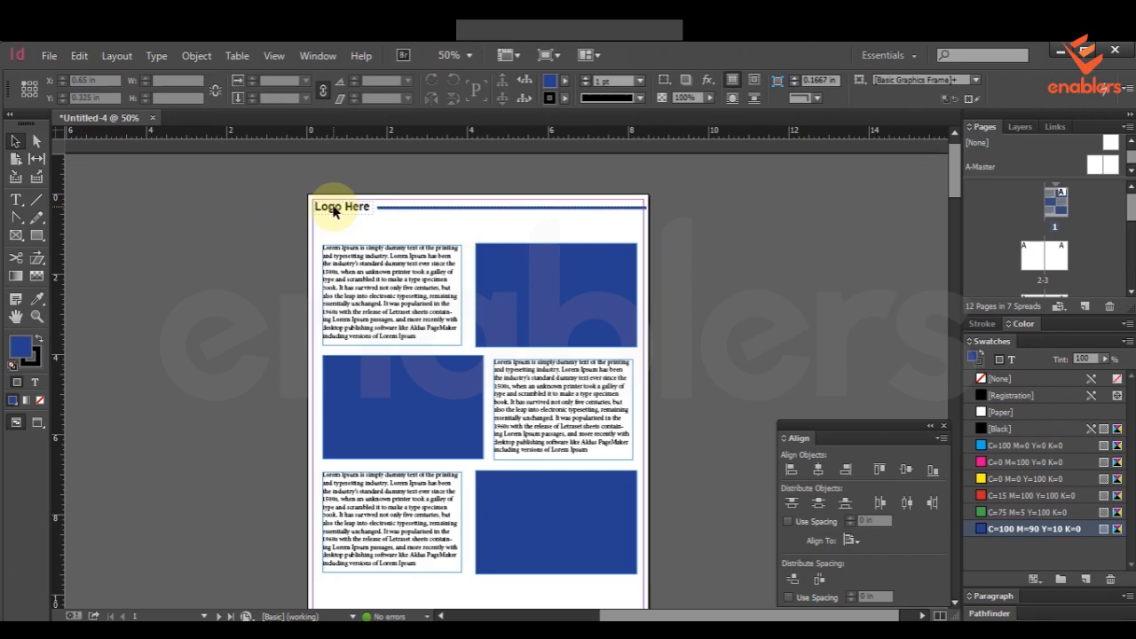
Select all six text and image blocks on page 1 and duplicate them onto page 2
scroll(333, 211, down, 3)
drag(311, 178, 661, 479)
scroll(639, 473, up, 1)
scroll(550, 355, down, 9)
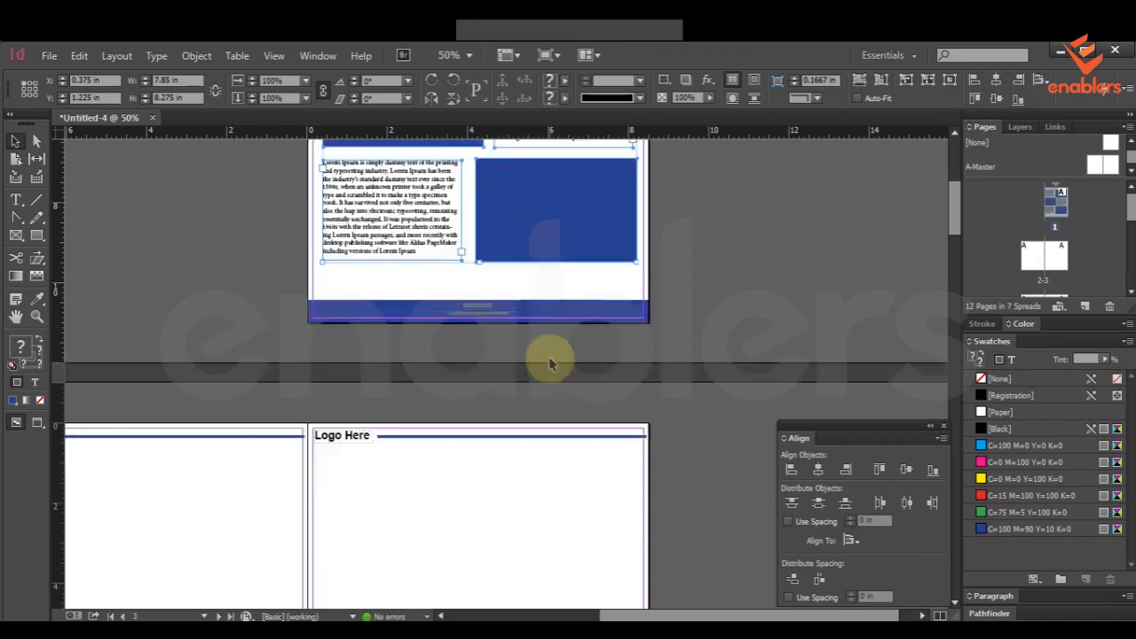
drag(498, 237, 651, 292)
scroll(665, 223, down, 2)
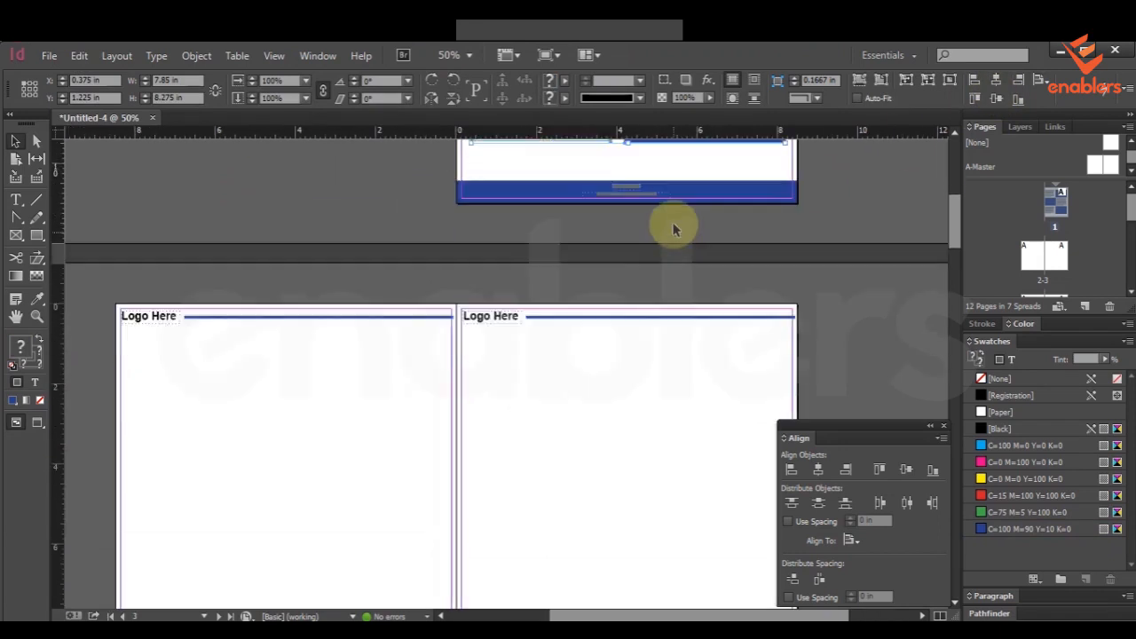
key(ctrl+minus)
drag(654, 228, 453, 500)
scroll(486, 509, down, 2)
key(ctrl+equal)
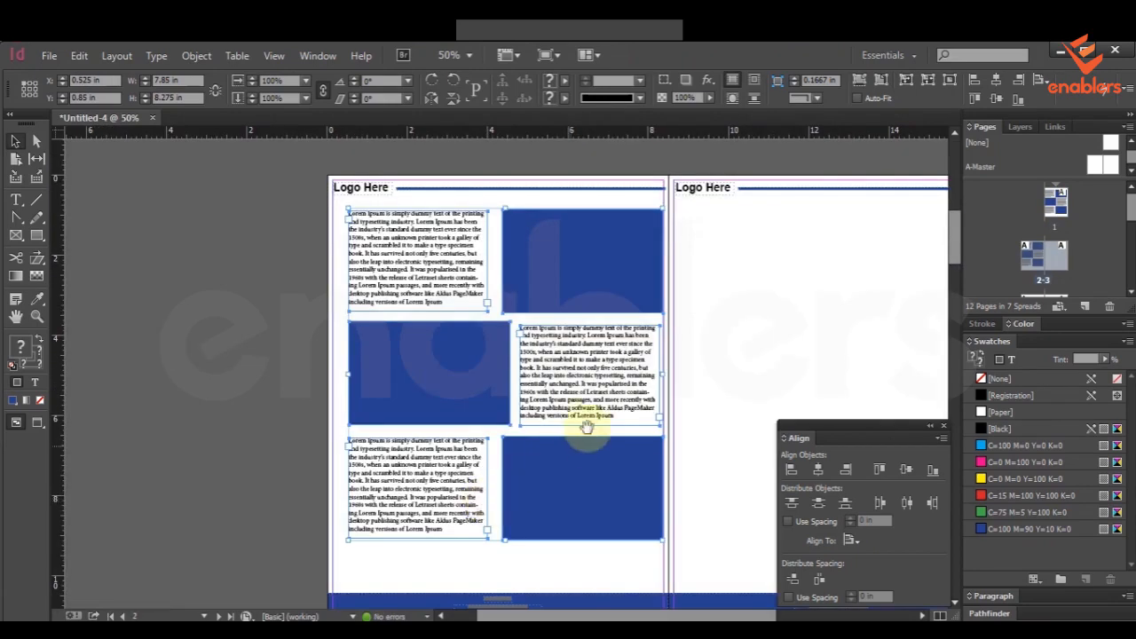
Position the copied blocks on page 2 at X 0.3472 in, Y 1.1 in, and duplicate the set onto page 3
drag(586, 426, 504, 417)
drag(514, 293, 452, 263)
scroll(453, 263, up, 2)
key(Right)
key(Right)
key(Right)
key(Right)
key(Right)
key(Right)
key(Right)
key(Right)
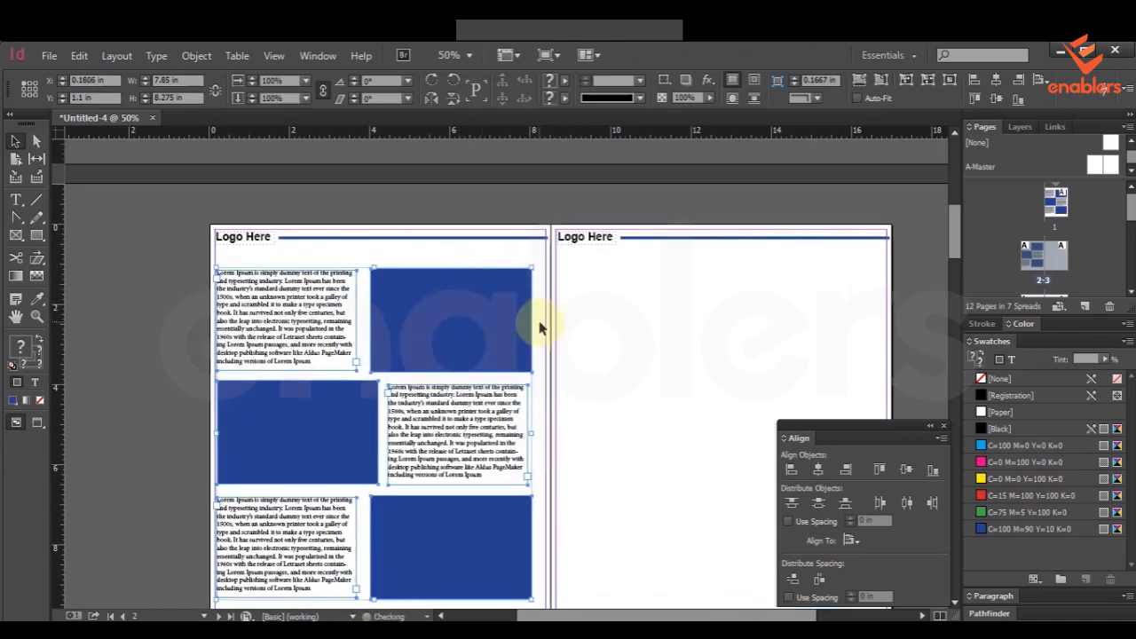
key(Right)
key(Right)
key(Right)
key(Right)
key(Right)
key(Right)
key(Right)
key(Right)
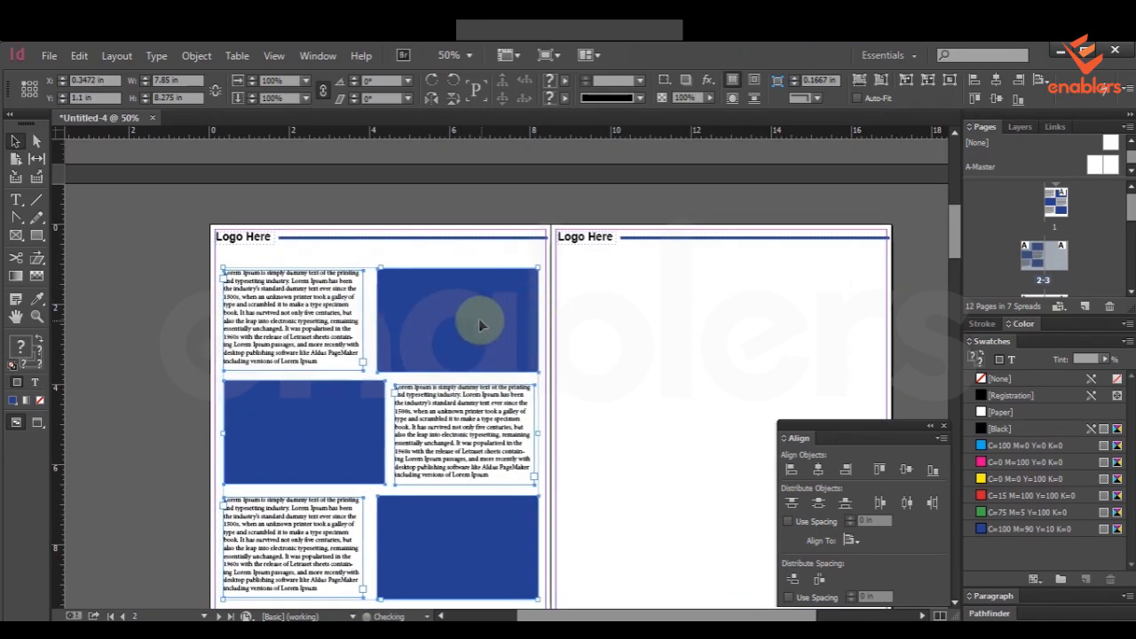
drag(484, 325, 655, 317)
Delete the top text frame on page 3 and widen the top image block leftward to fill the whole row
click(469, 292)
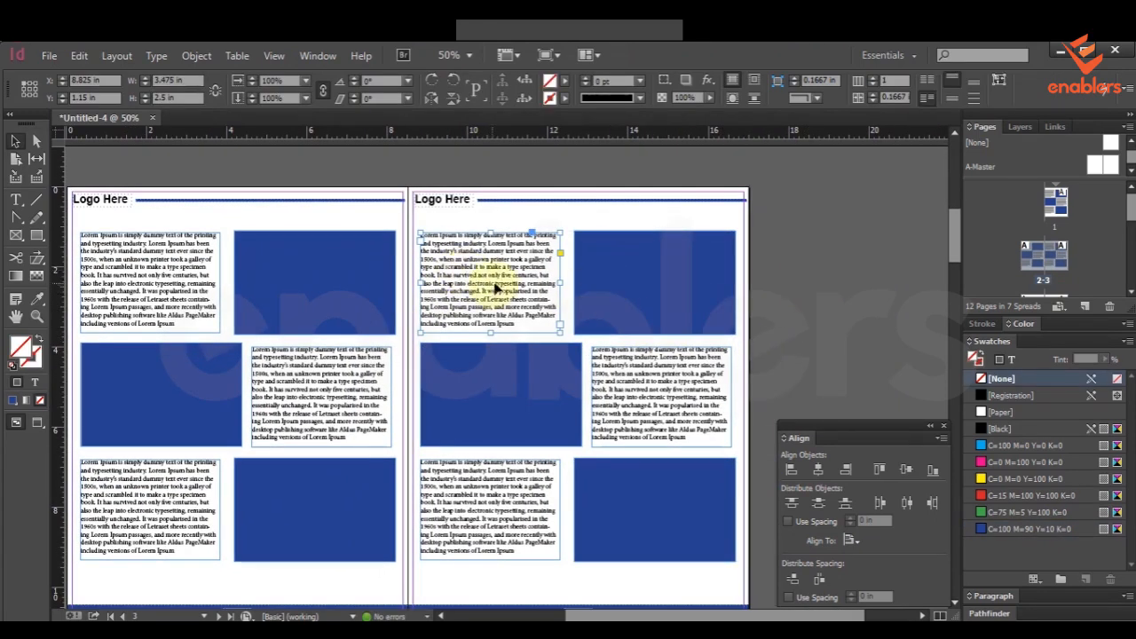
key(Delete)
click(622, 294)
drag(575, 282, 419, 281)
Delete the lowest image block on page 3 and widen the text frame beside it across the row
click(531, 399)
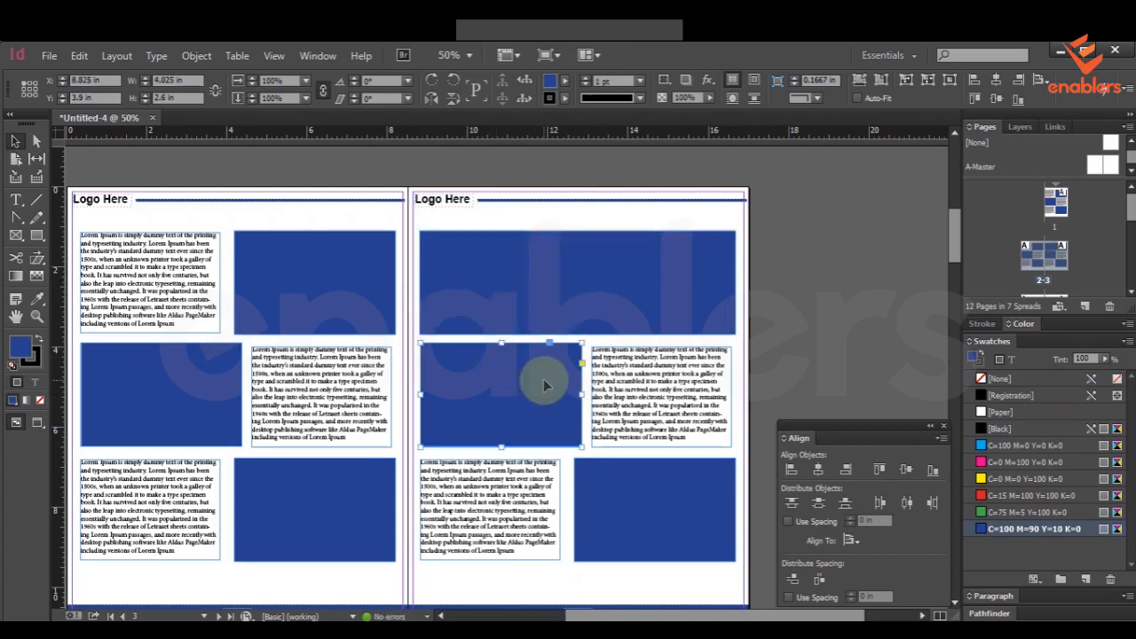
scroll(543, 377, down, 2)
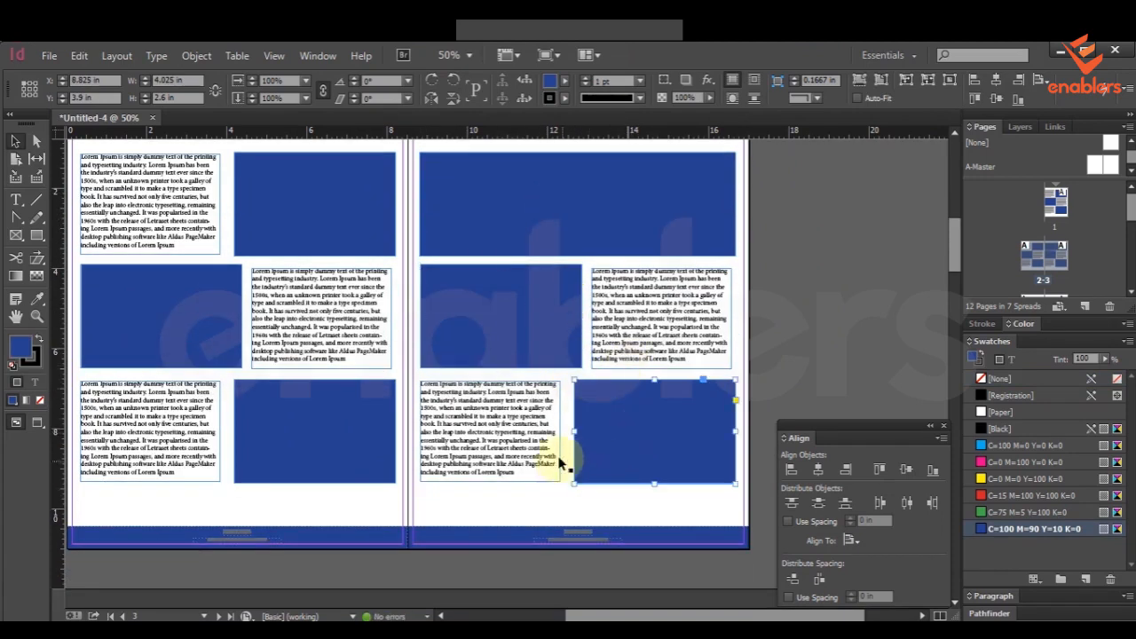
scroll(559, 456, down, 3)
click(559, 328)
drag(559, 315, 730, 320)
click(781, 372)
Examine the layout of the page 2-3 spread and compare it with page 1
scroll(781, 373, down, 10)
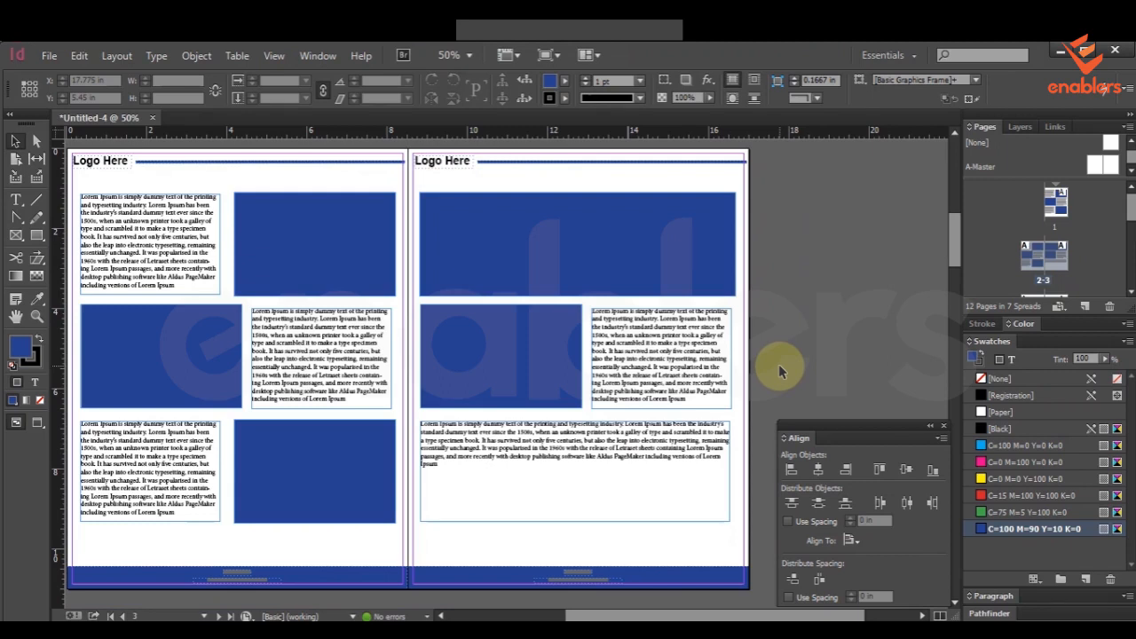
key(ctrl+minus)
key(ctrl+minus)
key(ctrl+equal)
key(ctrl+equal)
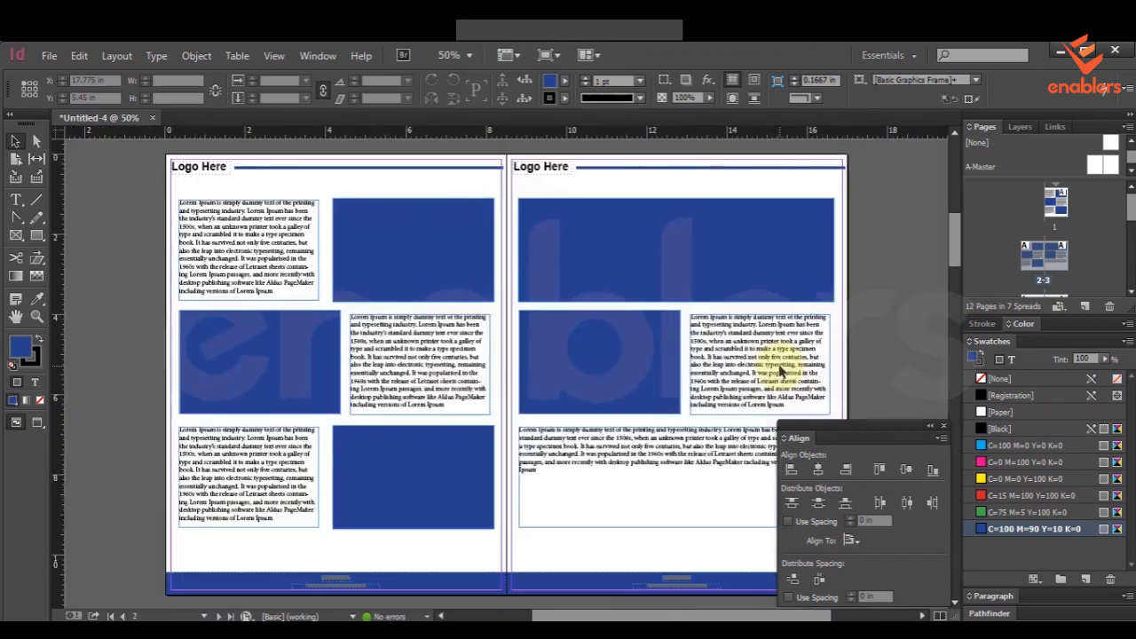
scroll(722, 327, up, 11)
drag(658, 305, 484, 378)
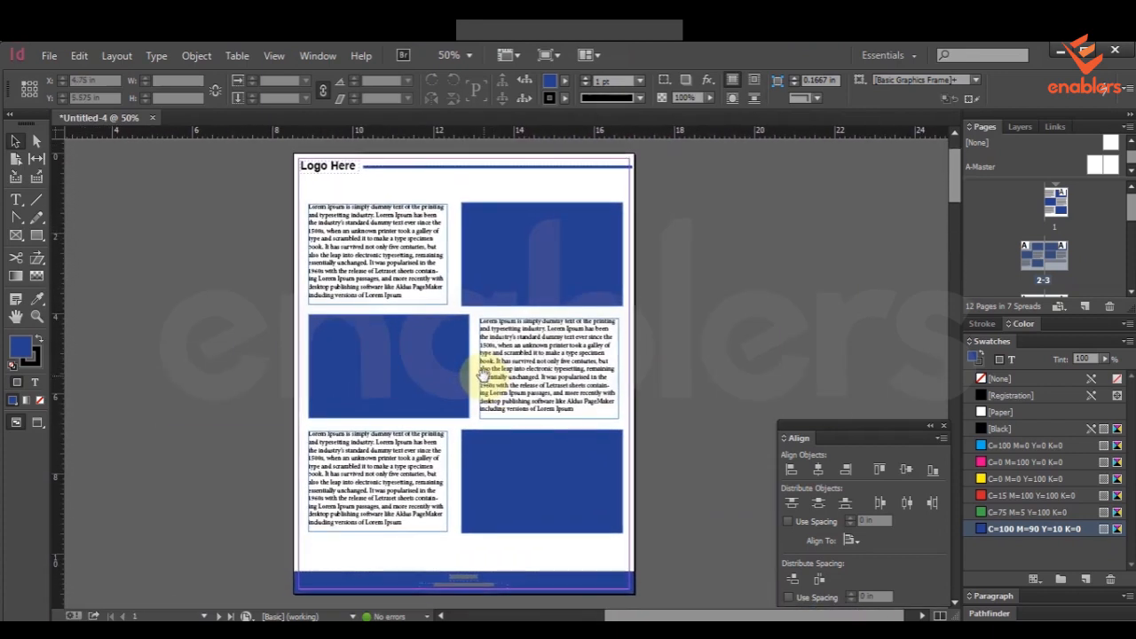